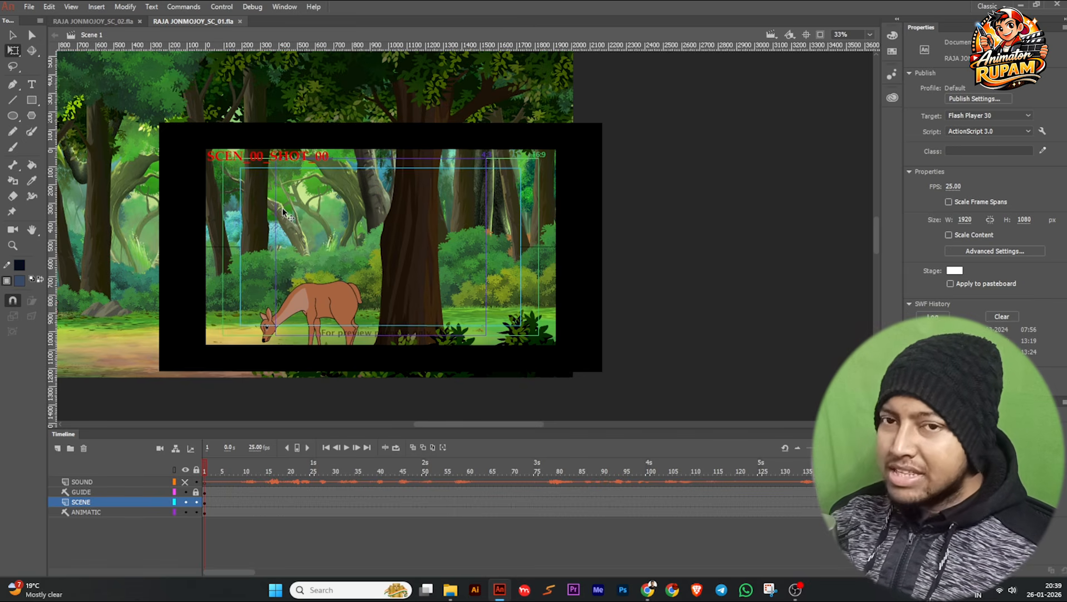
Play through the RAJA JONMOJOY_SC_01.fla animation, go back to frame 957 and save the document.
left_click_drag(215, 465, 424, 470)
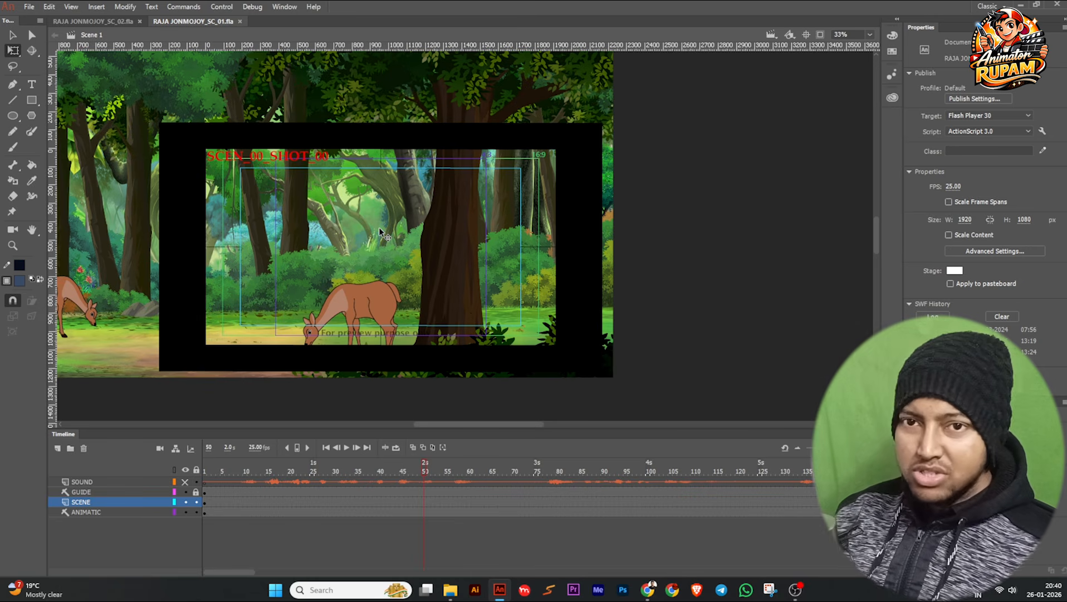
key("Return")
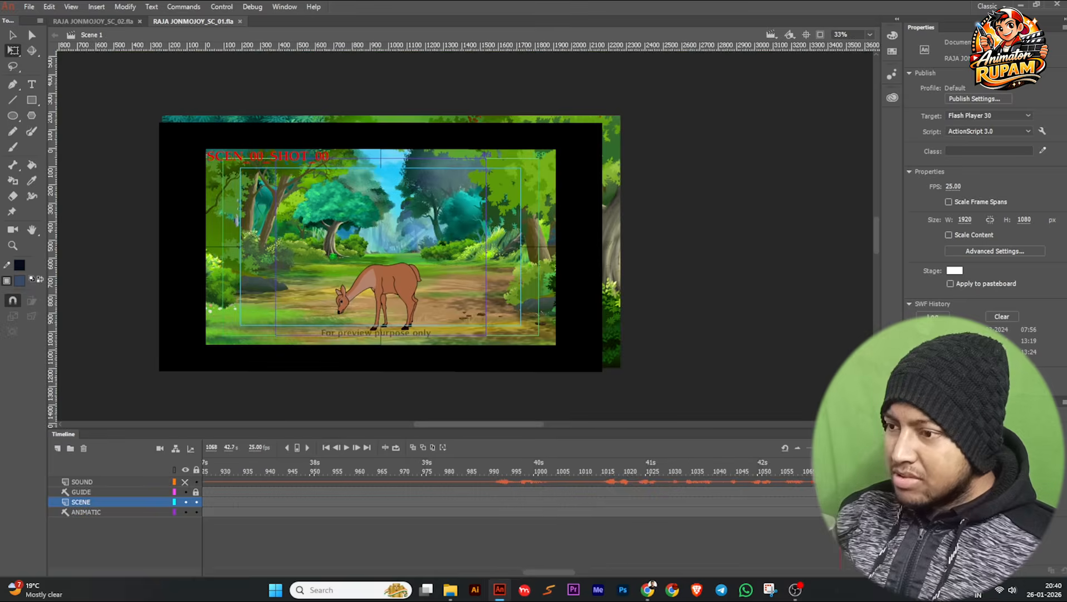
left_click_drag(355, 468, 299, 473)
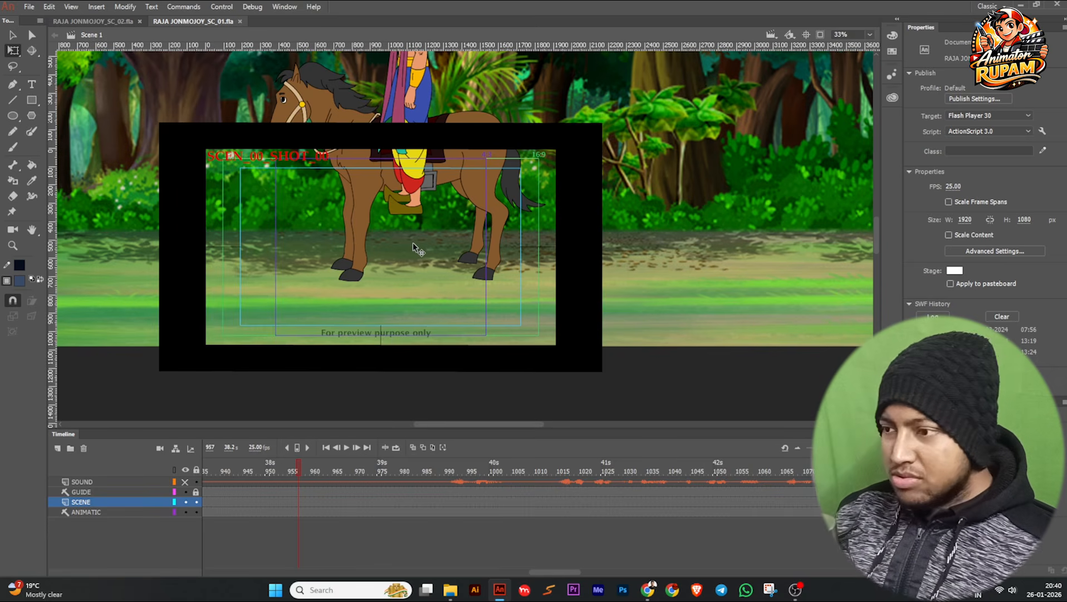
key("ctrl+s")
Check the RAJA JONMOJOY_SC_02.fla document, return to RAJA JONMOJOY_SC_01.fla and go to frame 956.
scroll(413, 247, "down", 2)
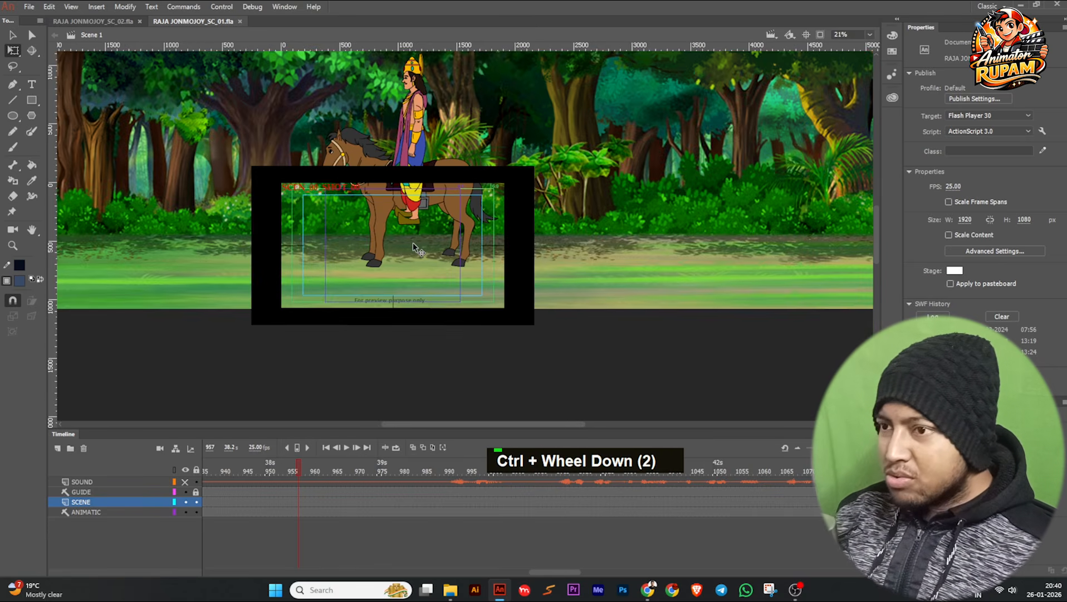
scroll(413, 247, "up", 2)
left_click(93, 21)
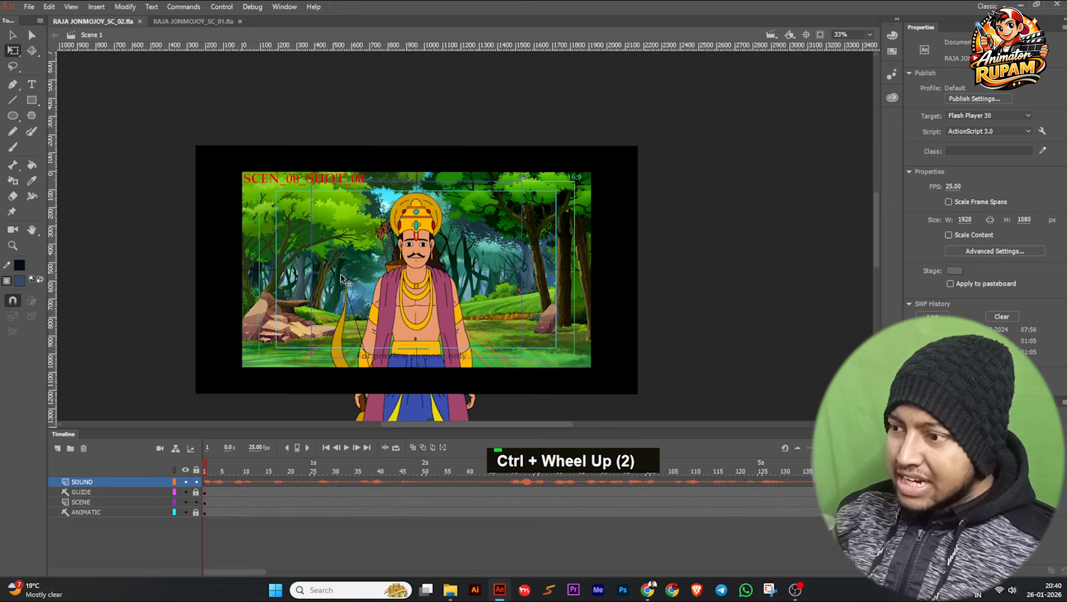
left_click(188, 24)
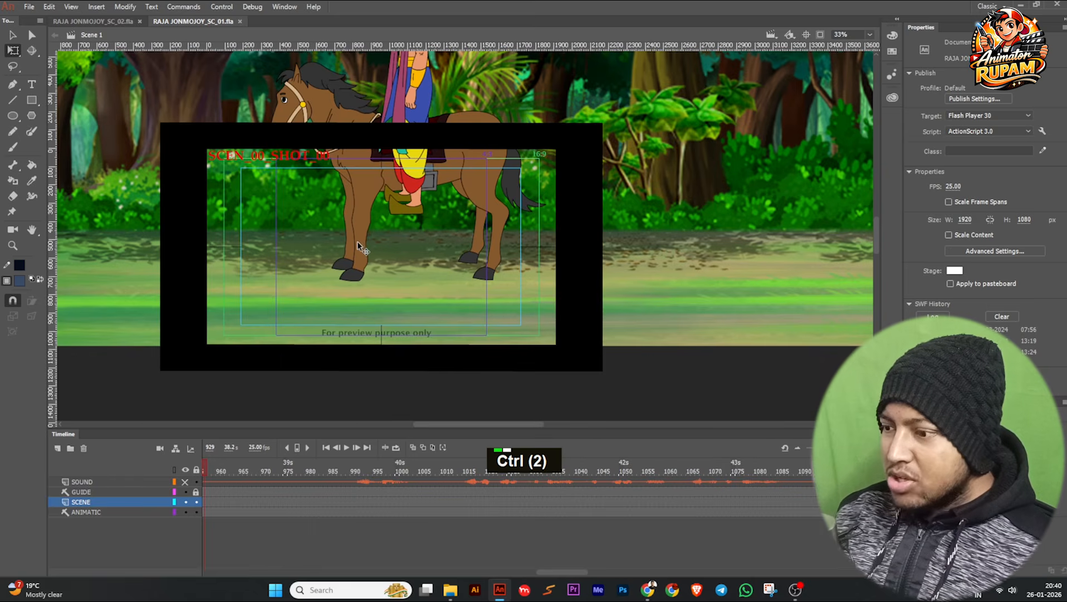
left_click_drag(223, 468, 357, 479)
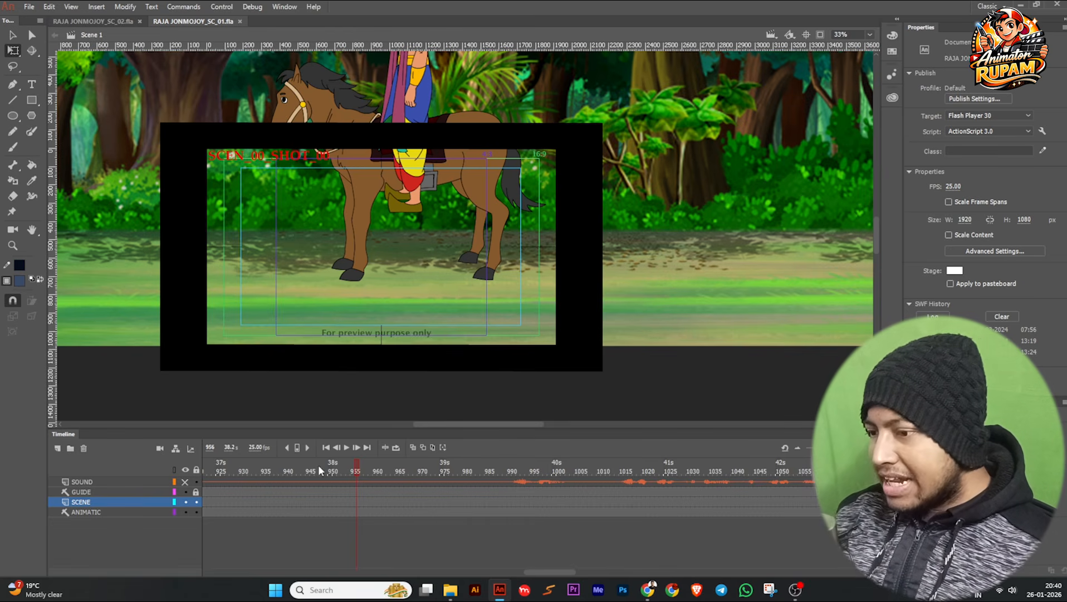
Inside the CAMERA symbol, remove the tween between frames 845 and 901 on Layer_1 and clear the keyframe at frame 901.
scroll(396, 306, "down", 2, "ctrl")
double_click(395, 307)
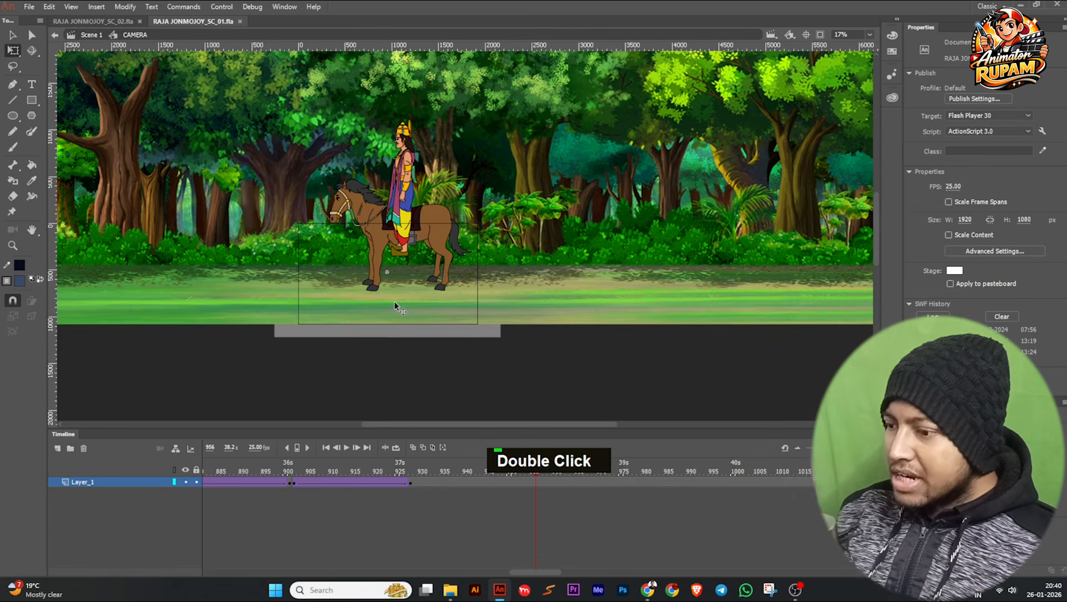
left_click_drag(525, 465, 415, 489)
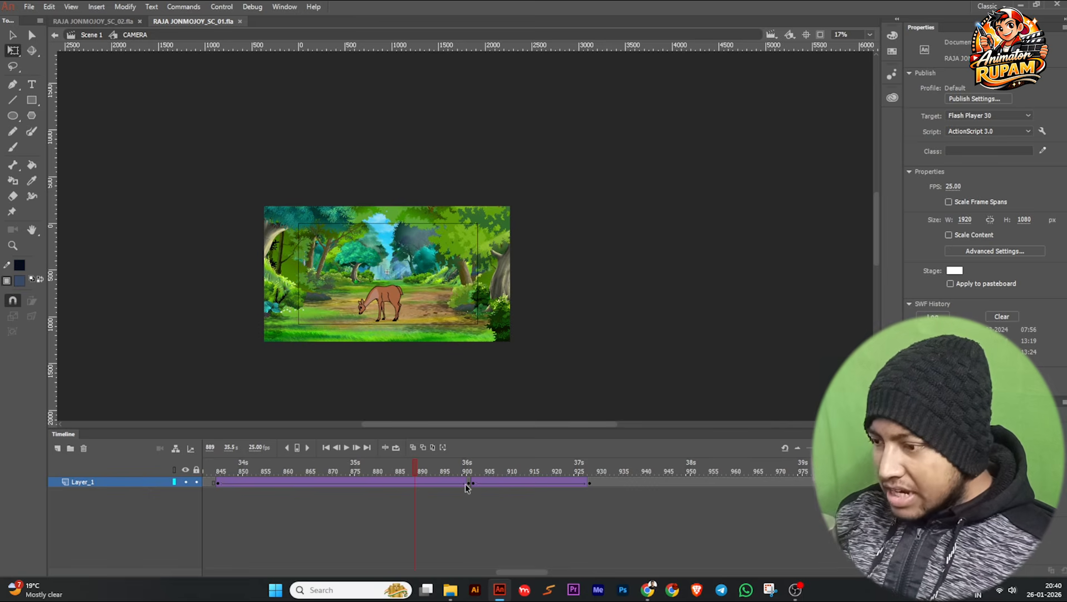
left_click(447, 485)
key("grave")
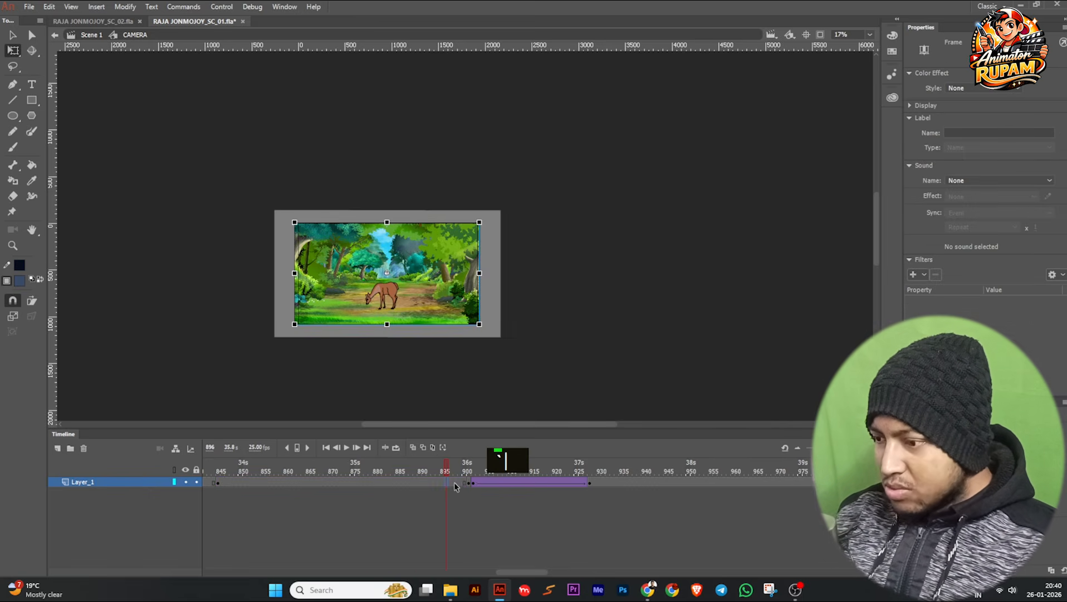
key("shift+F6")
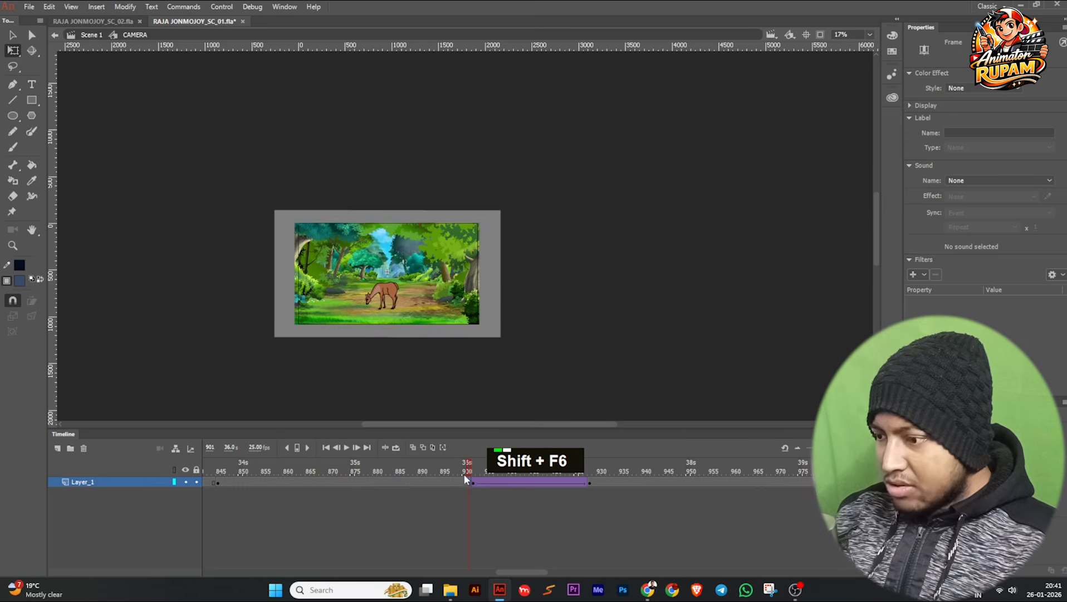
Review the deer shot's framing from frame 845 to 901 and insert a keyframe at frame 901 of Layer_1.
left_click(231, 483)
left_click_drag(197, 485, 352, 489)
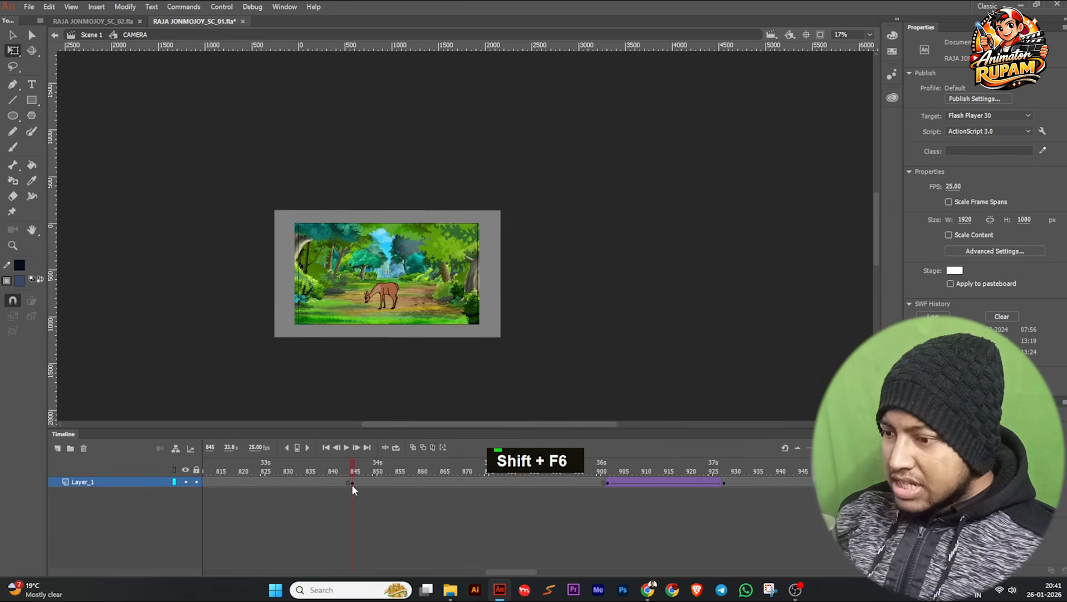
left_click(341, 301)
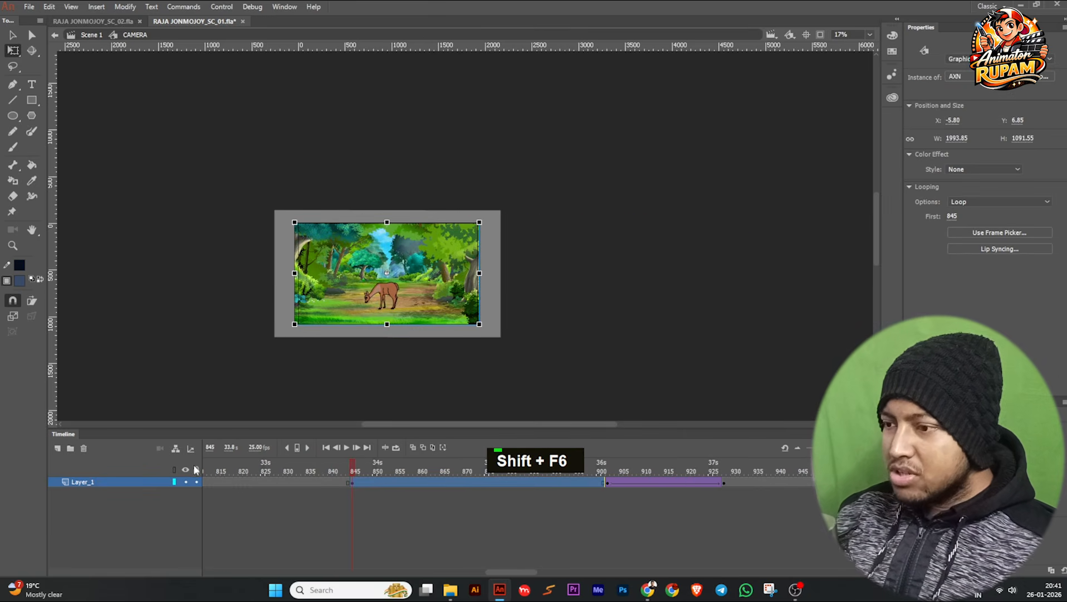
scroll(422, 305, "up", 1, "ctrl")
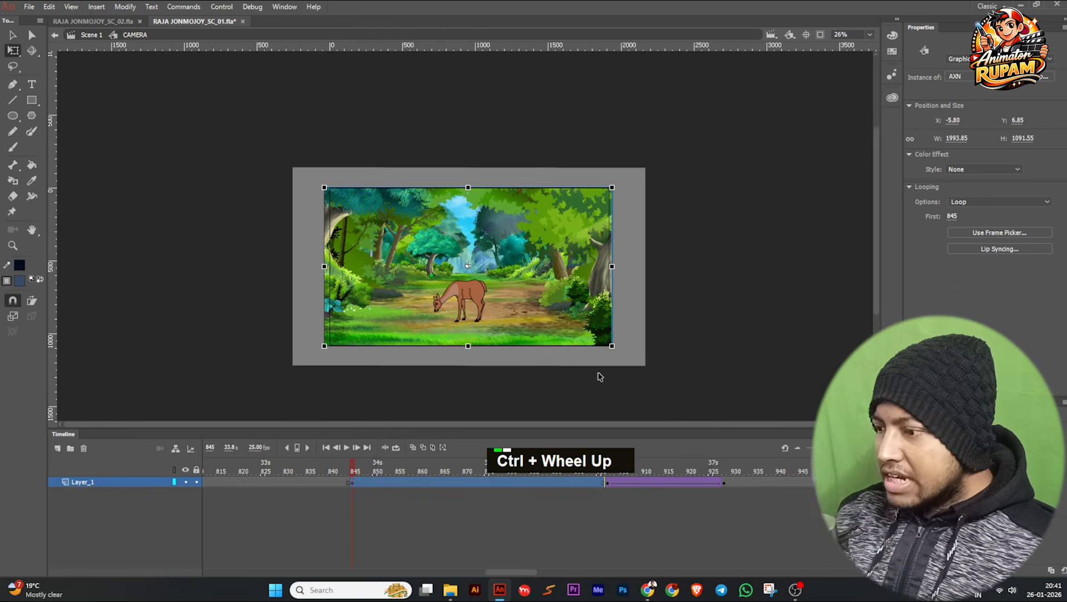
scroll(588, 371, "up", 2, "ctrl")
left_click(601, 492)
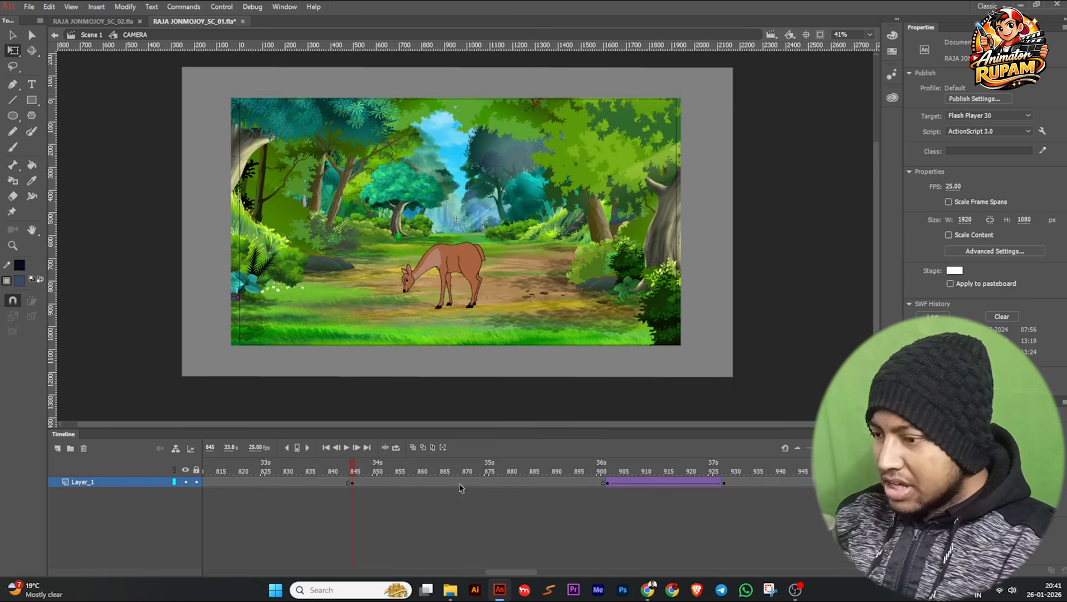
left_click_drag(408, 472, 596, 485)
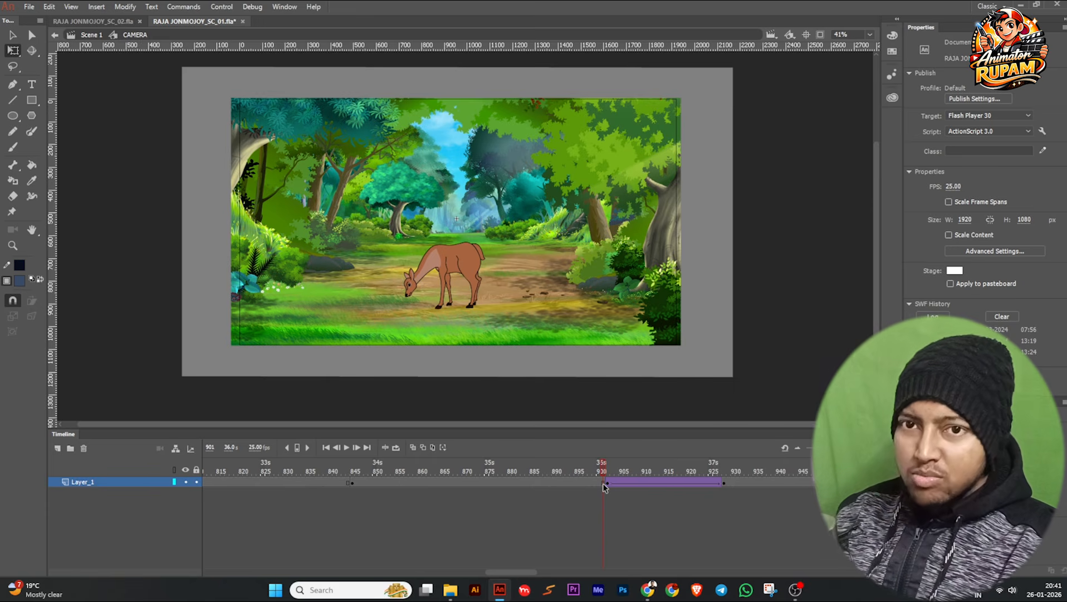
left_click(605, 484)
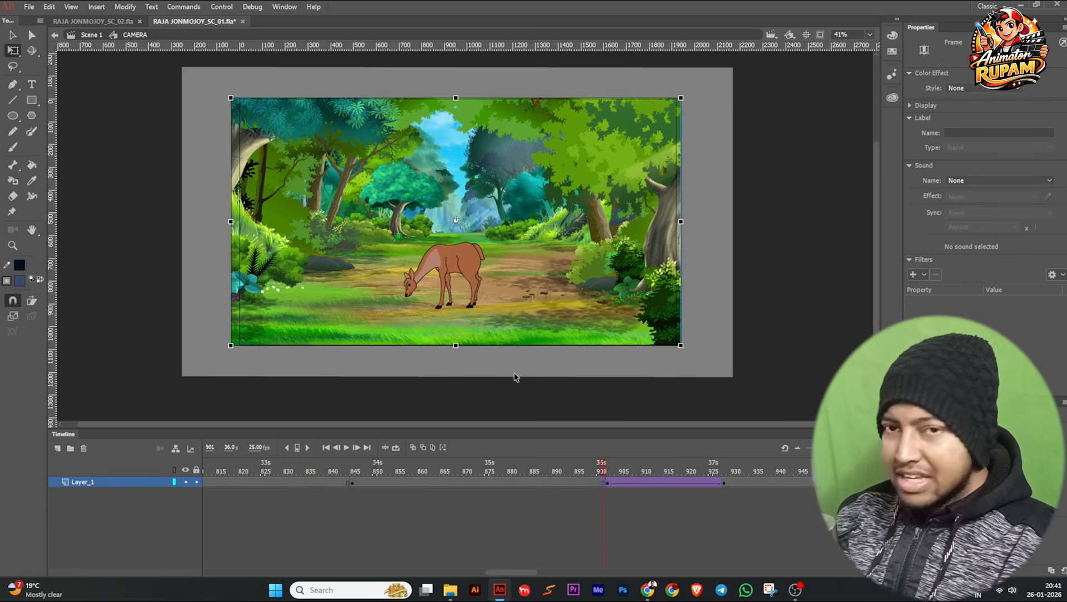
key("F6")
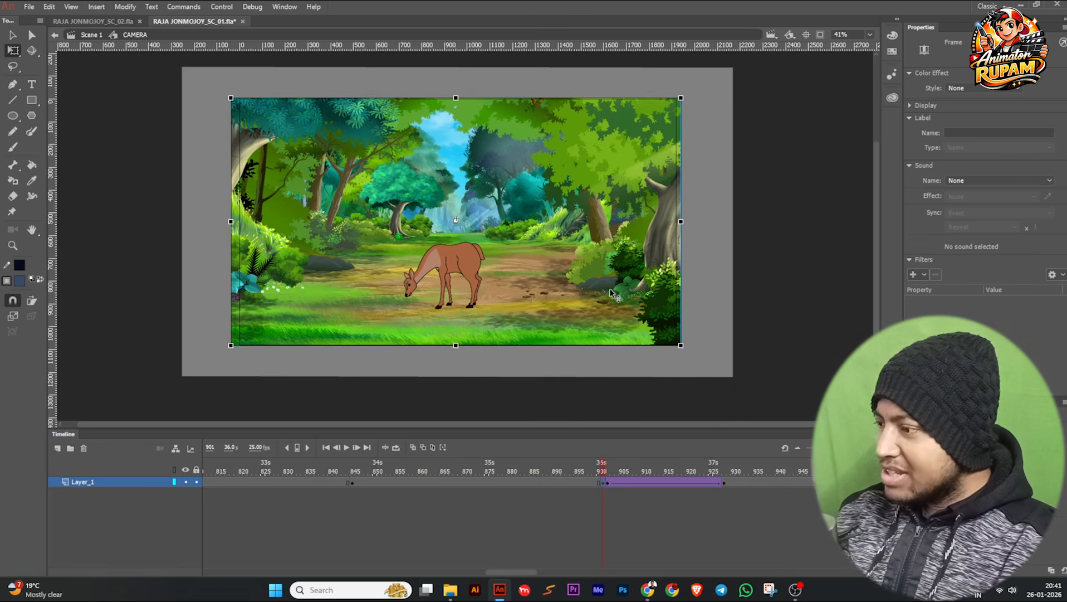
Scale up the deer scene instance at frame 901 proportionally from its center to about 2826 × 1547 px.
left_click(465, 241)
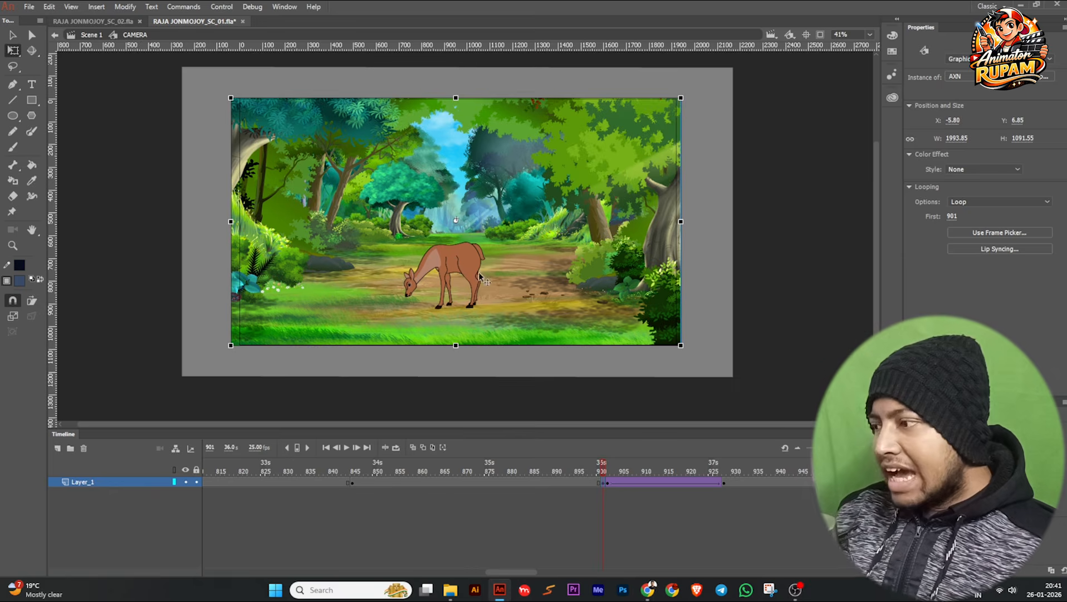
scroll(739, 239, "down", 1)
middle_click(739, 239)
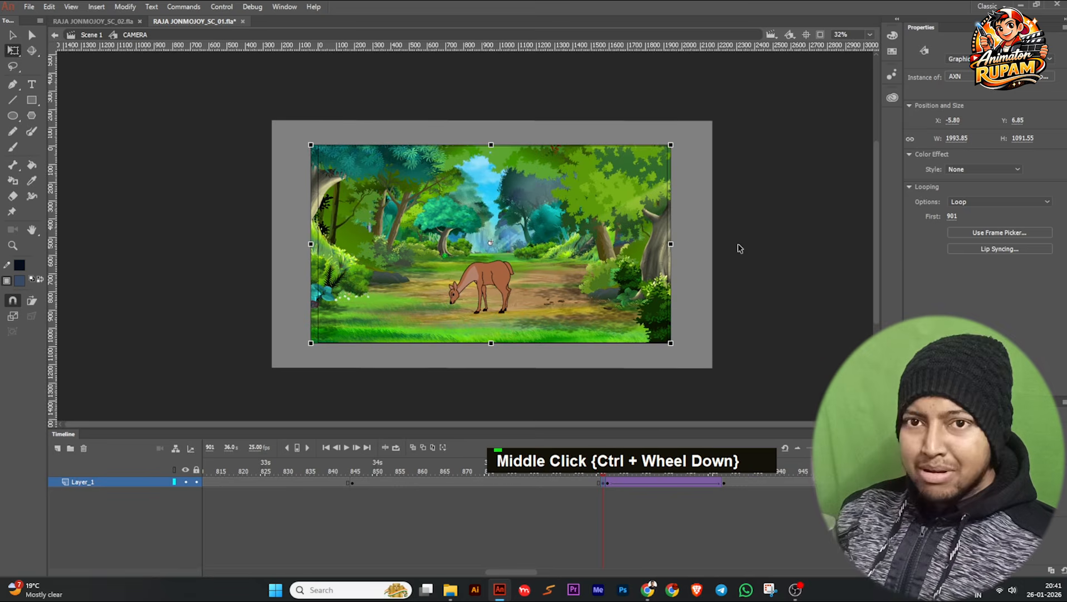
scroll(685, 187, "up", 1)
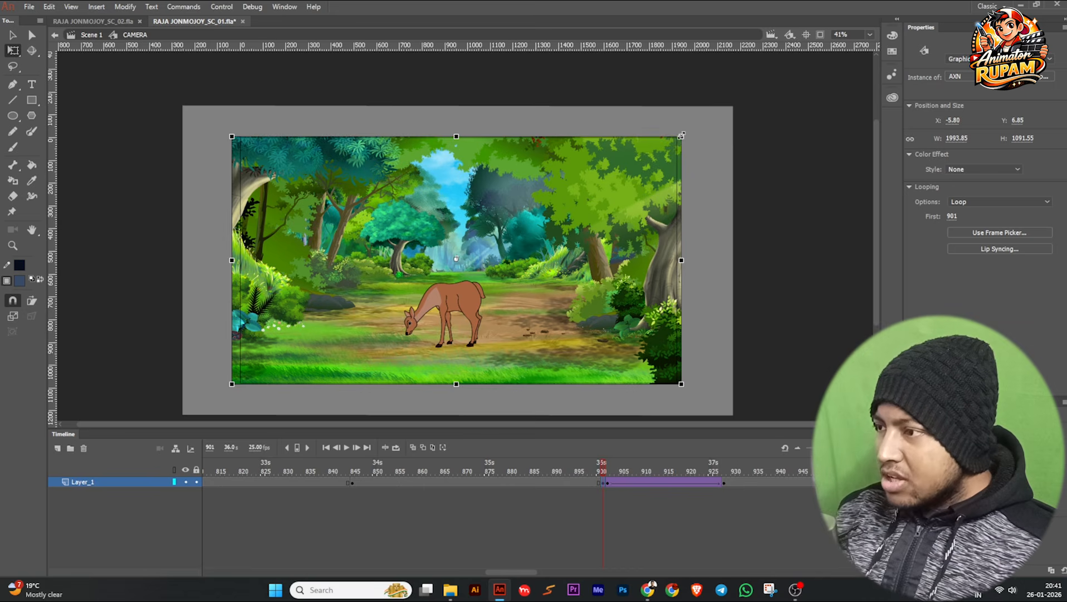
left_click_drag(682, 135, 774, 73)
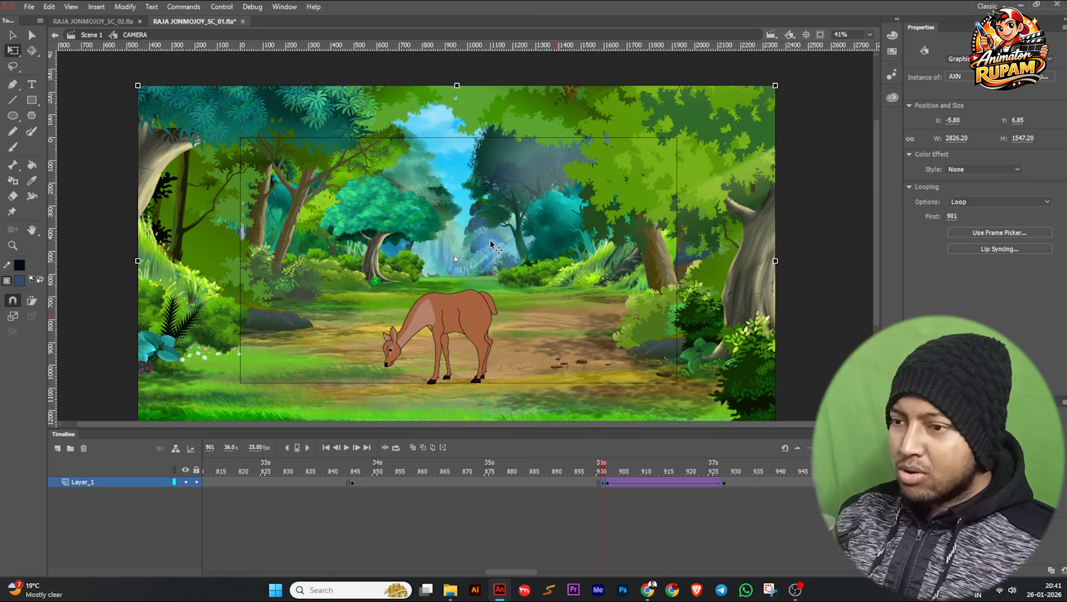
Move the enlarged deer scene straight up to a Y position of about -129 so the deer sits inside the frame.
scroll(471, 249, "down", 1)
scroll(480, 297, "up", 2)
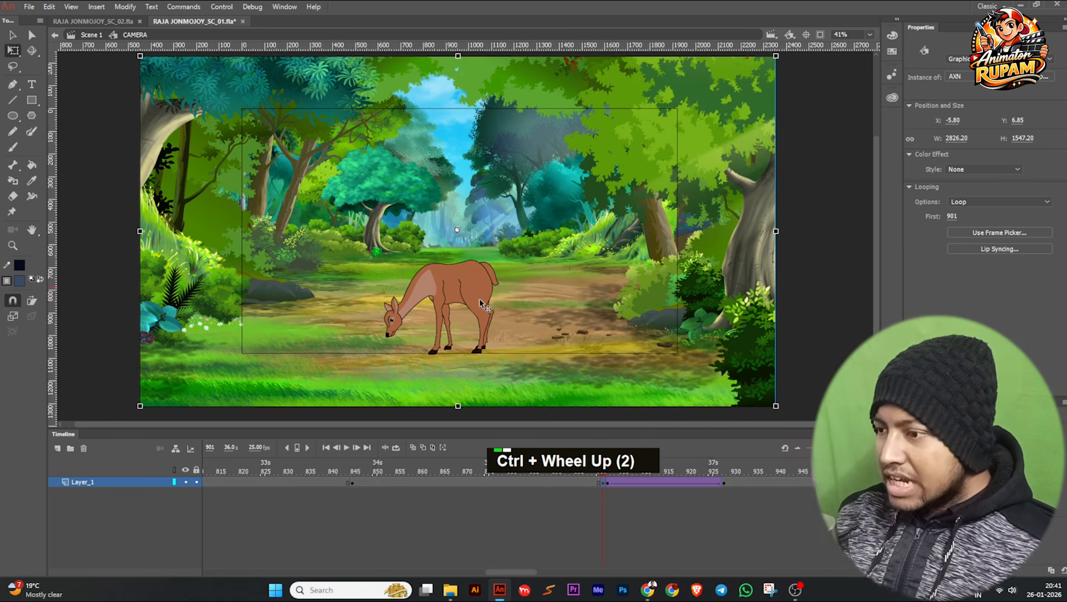
left_click_drag(504, 317, 504, 289)
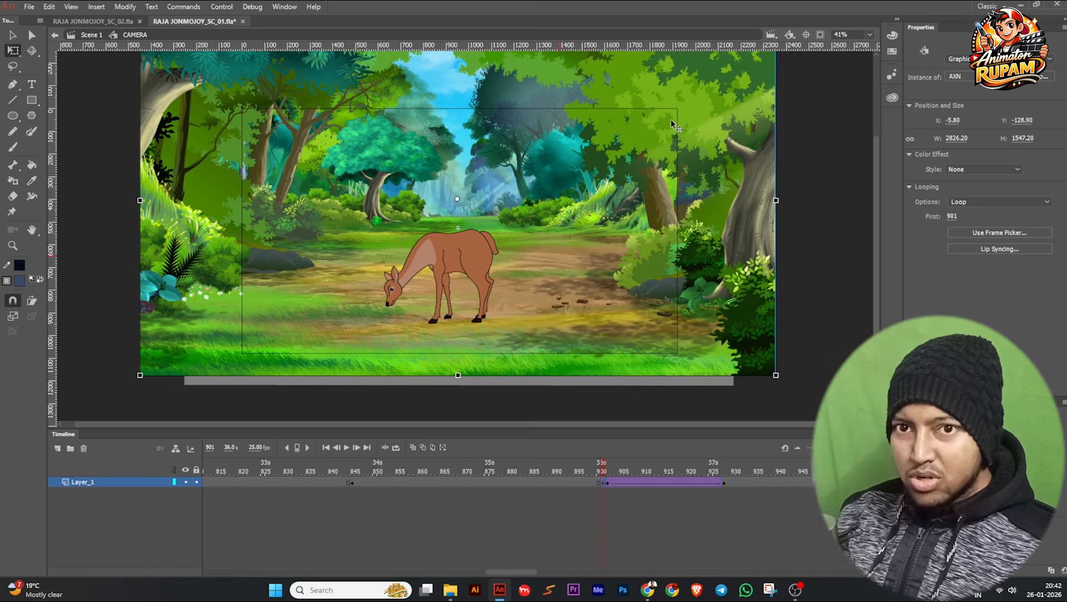
key("ctrl")
scroll(449, 339, "down", 1)
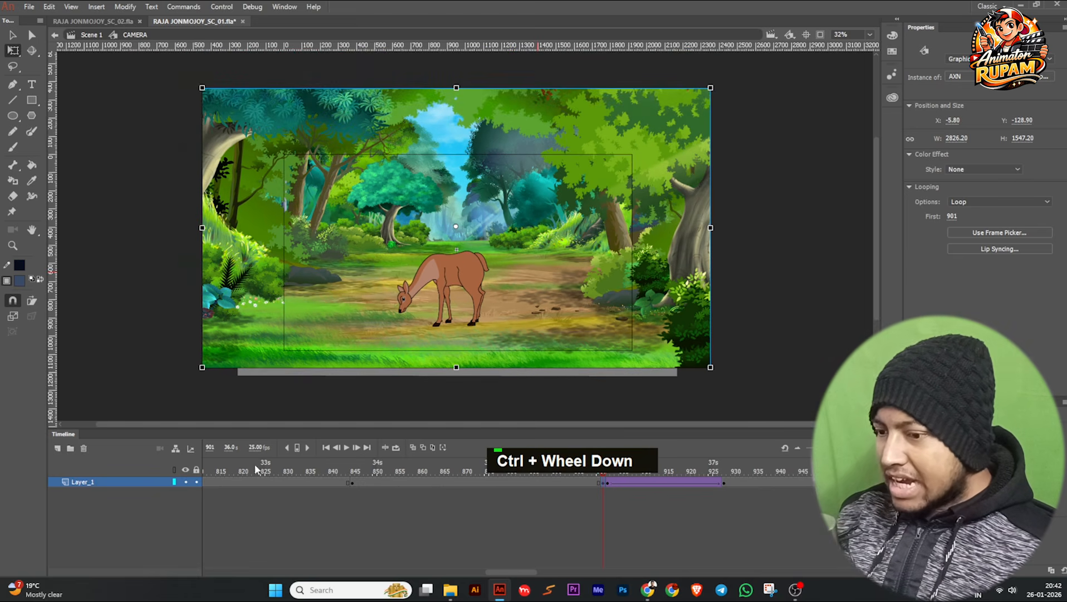
Add a new layer above Layer_1 in the CAMERA symbol and return to Scene 1.
left_click(58, 447)
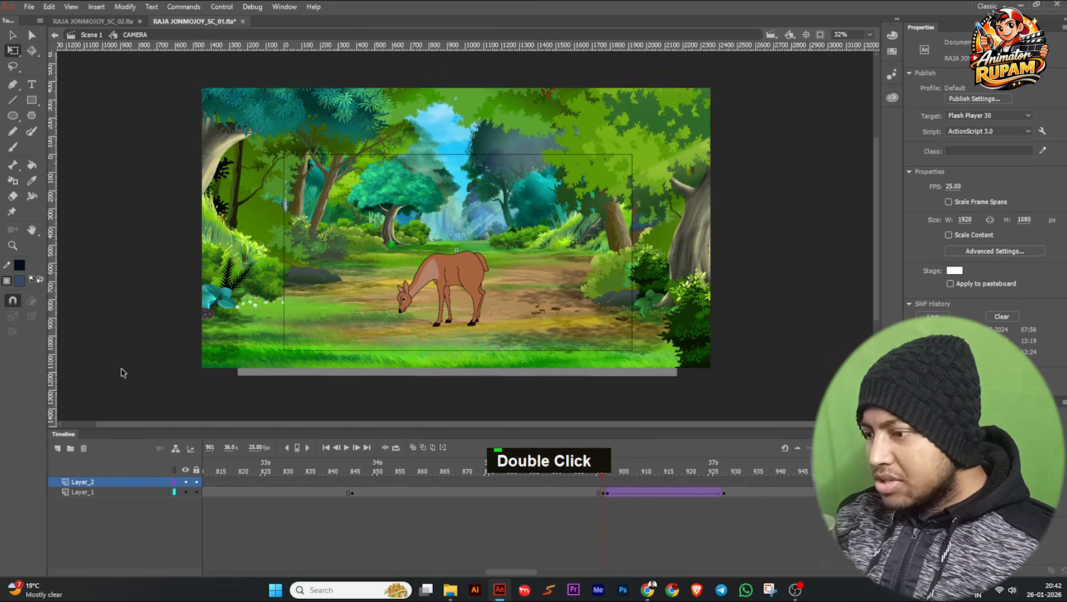
double_click(122, 372)
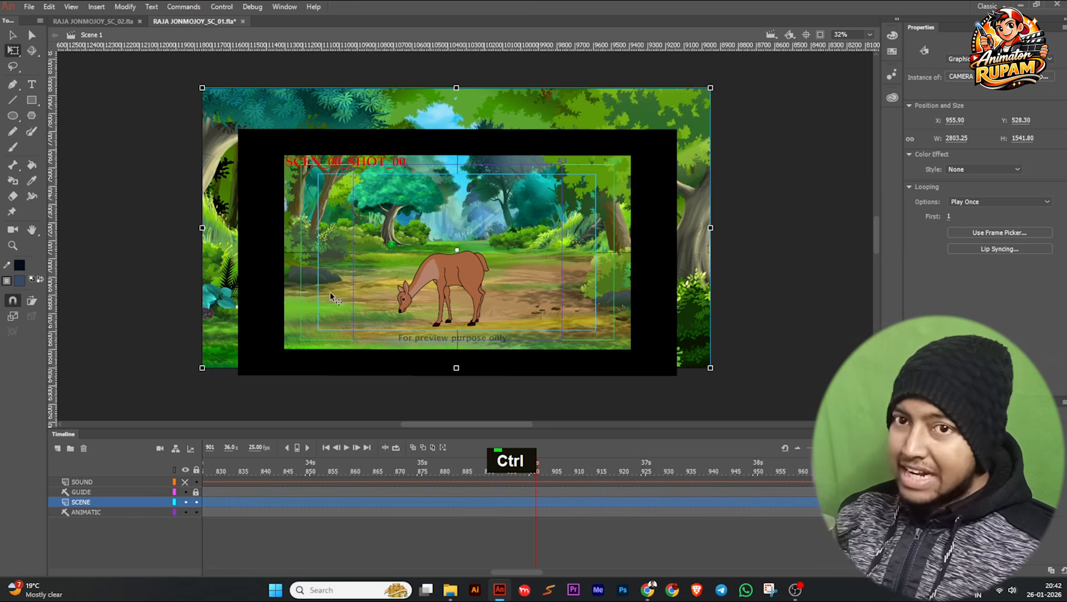
scroll(294, 332, "up", 1)
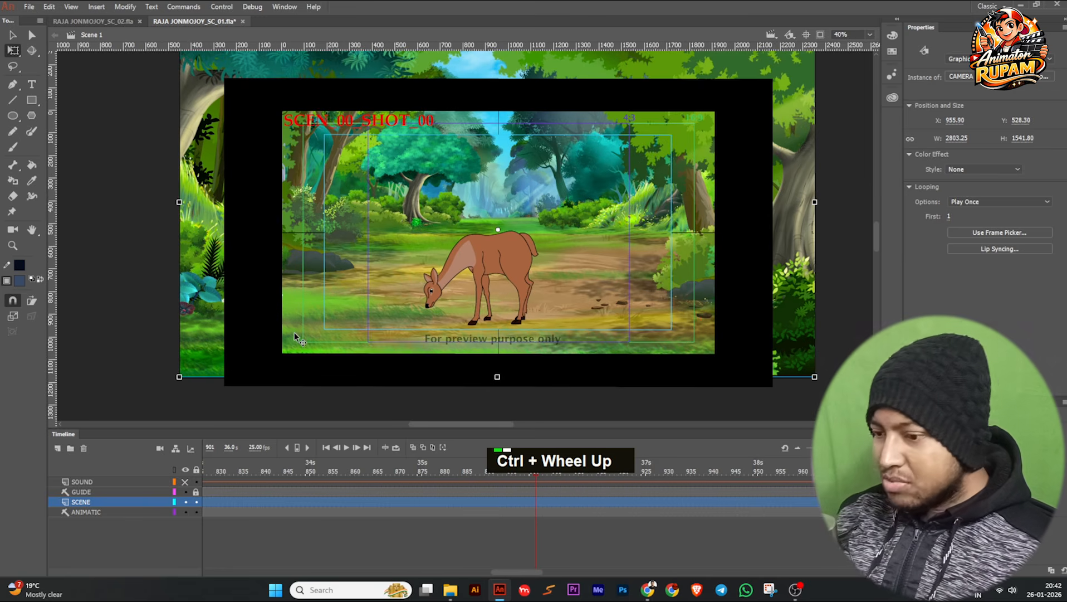
Try to copy the GUIDE layer's content for the CAMERA symbol and move the playhead to frame 935.
left_click(185, 492)
left_click(186, 492)
double_click(213, 491)
key("ctrl+c")
left_click_drag(226, 473, 689, 473)
double_click(532, 311)
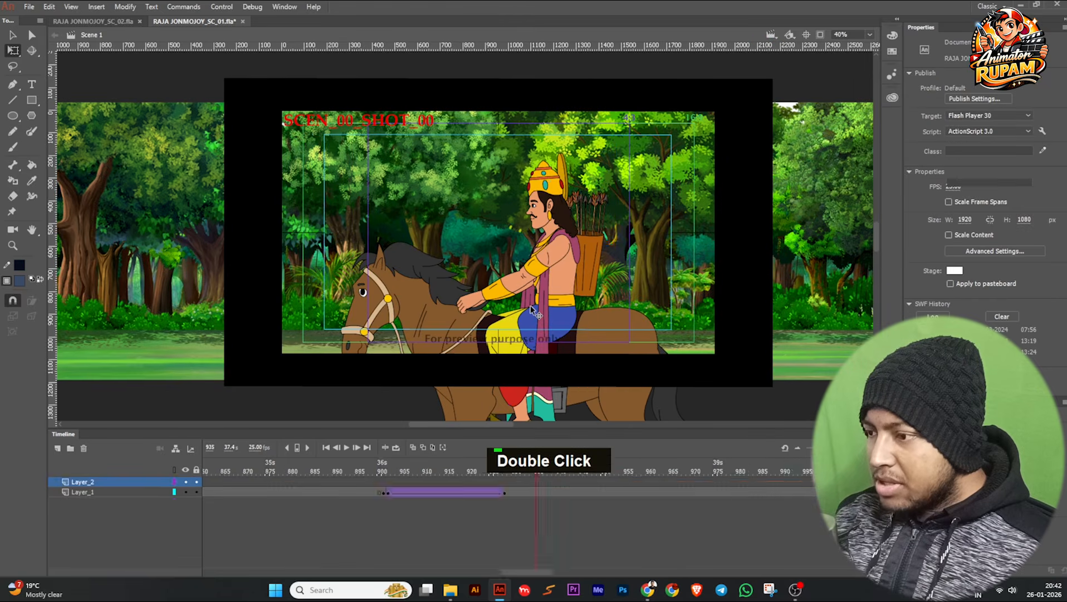
double_click(161, 403)
Copy the GUIDE overlay together with the ANIMATIC video in Scene 1, keeping the SCENE layer locked during the selection.
left_click(224, 496)
left_click(224, 512)
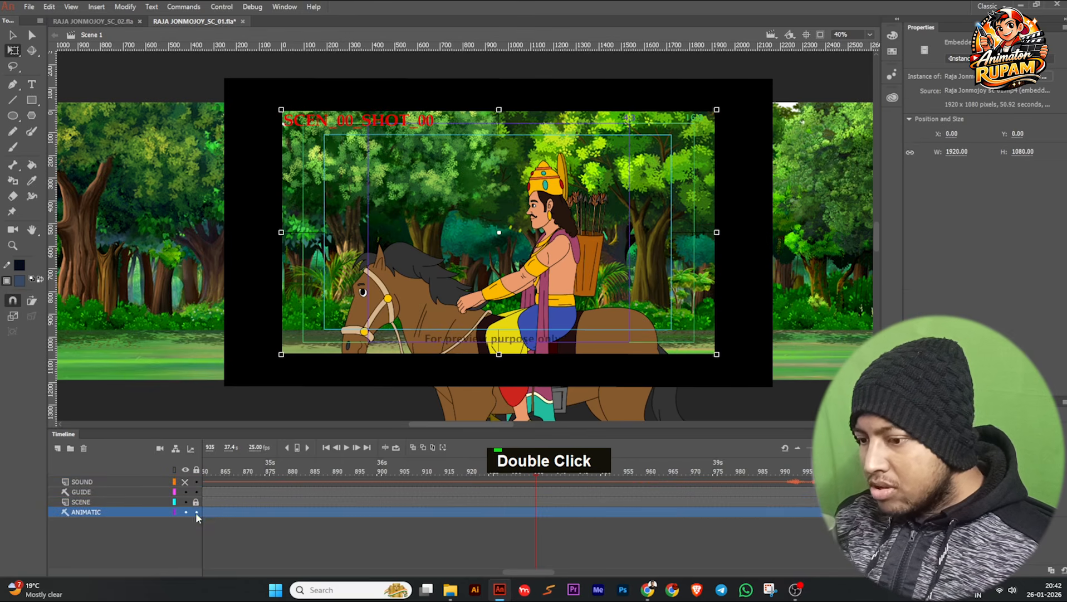
left_click(247, 529)
left_click(364, 284)
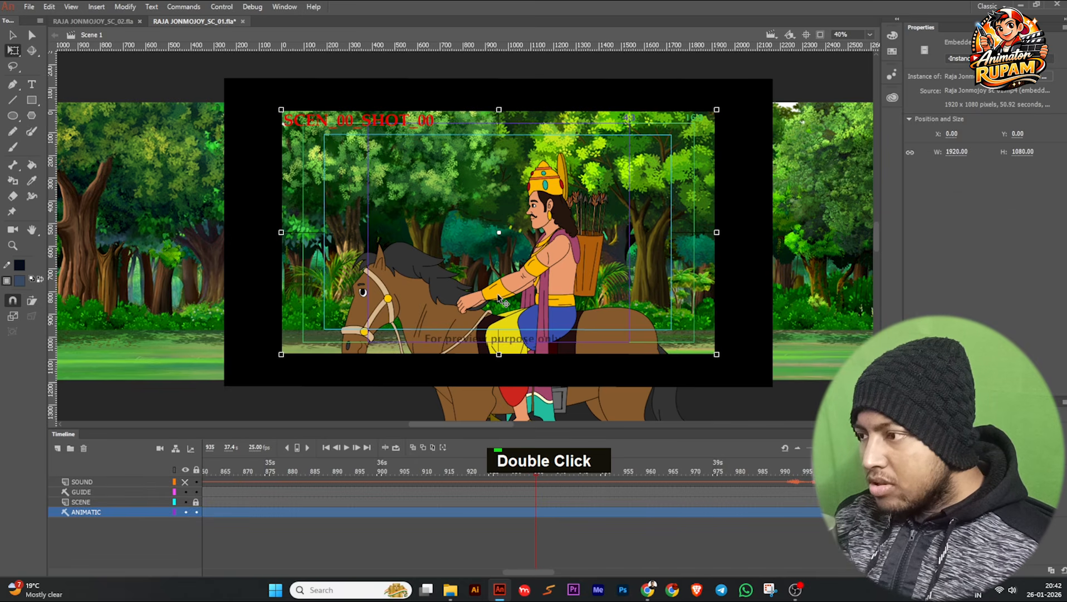
left_click(185, 511)
left_click(185, 512)
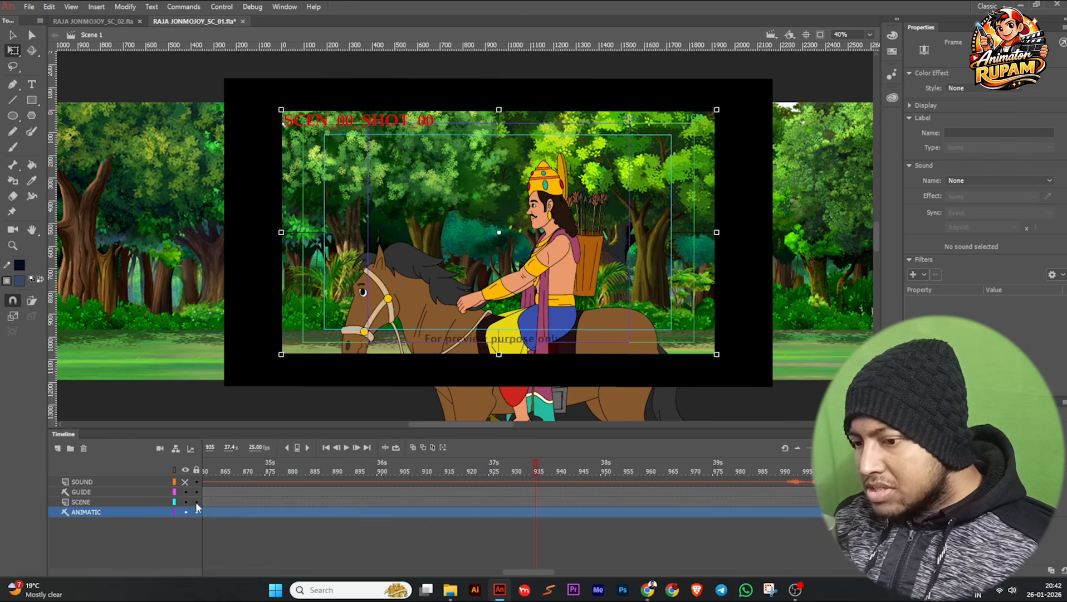
Paste the copied guide and animatic in place on Layer_2 at frame 924 inside the CAMERA symbol.
double_click(474, 287)
left_click(486, 480)
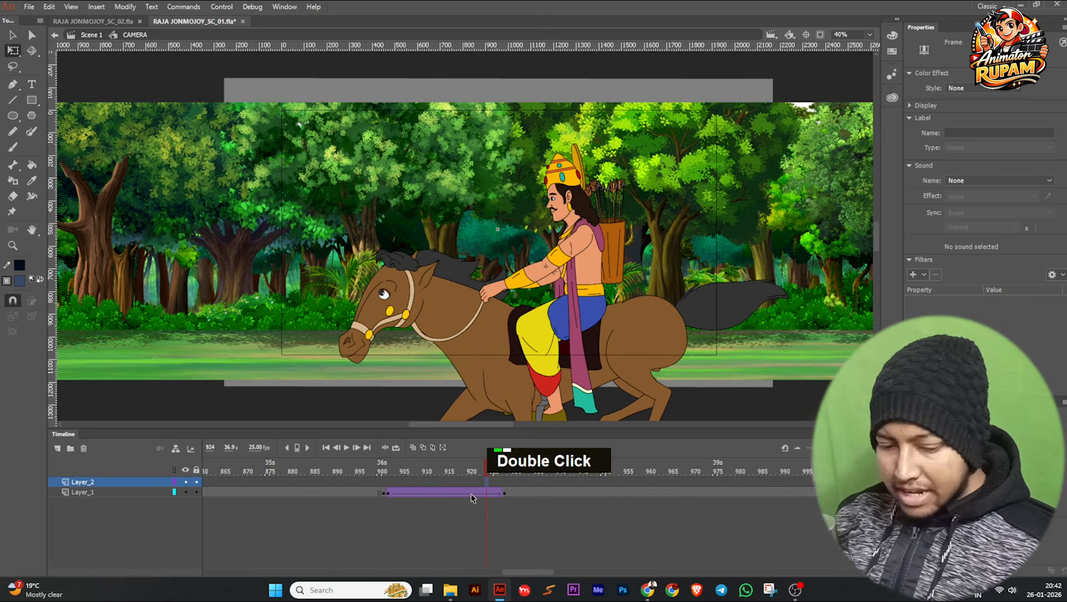
key("ctrl+shift+v")
Move the pasted guide and animatic to line up with the camera frame, and hide Layer_1.
scroll(458, 324, "down", 3)
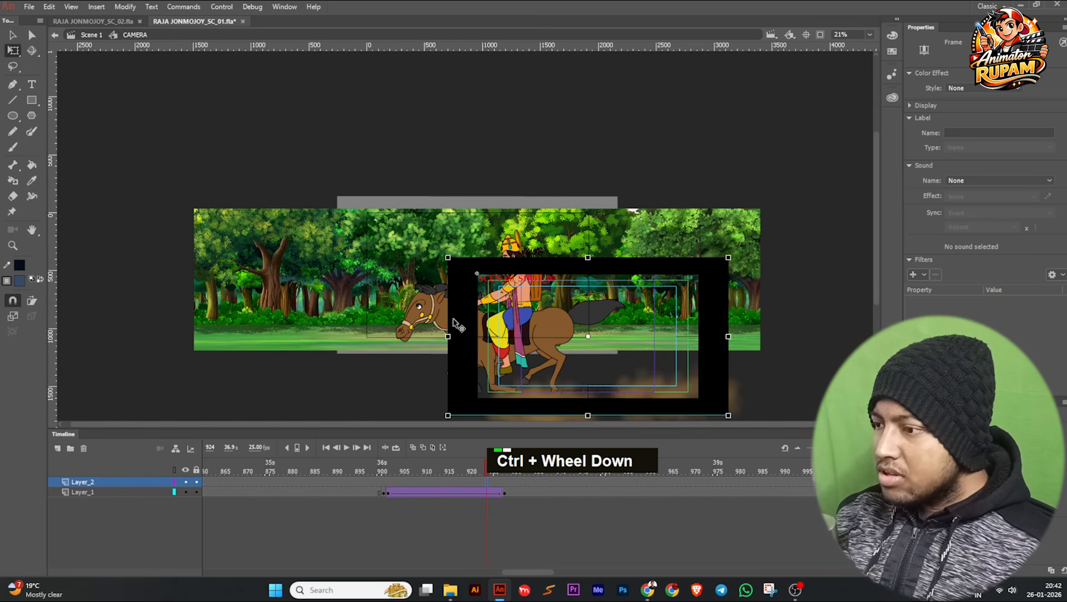
left_click_drag(462, 367, 352, 309)
left_click(186, 492)
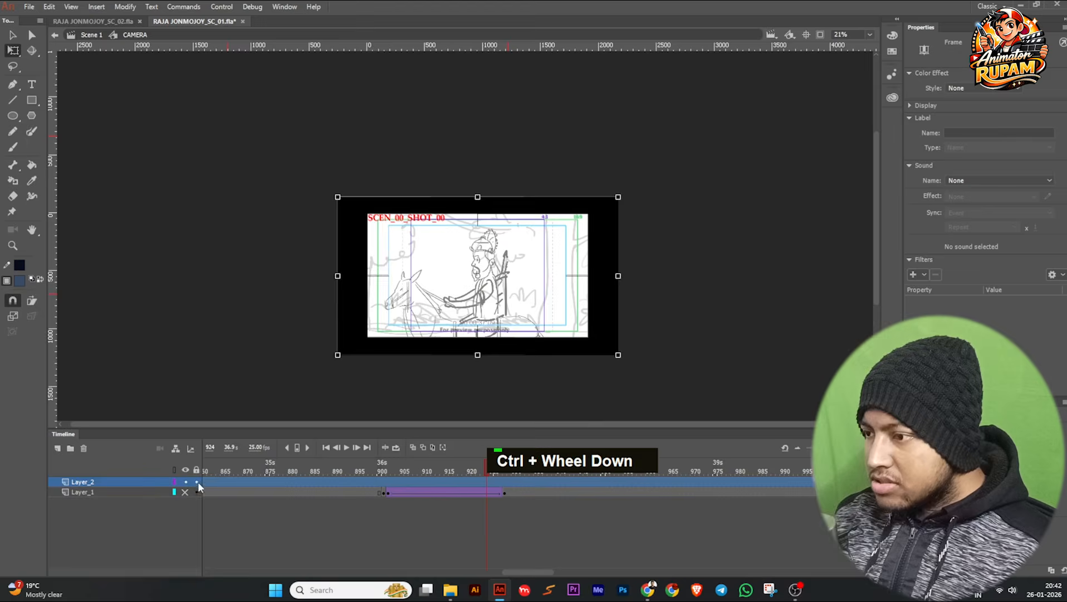
Fine-align the black guide frame on Layer_2 with the edges of the animatic picture, finishing with small nudges of the guide group.
scroll(581, 289, "up", 3)
left_click_drag(698, 360, 345, 312)
left_click_drag(369, 277, 708, 258)
left_click_drag(715, 260, 717, 260)
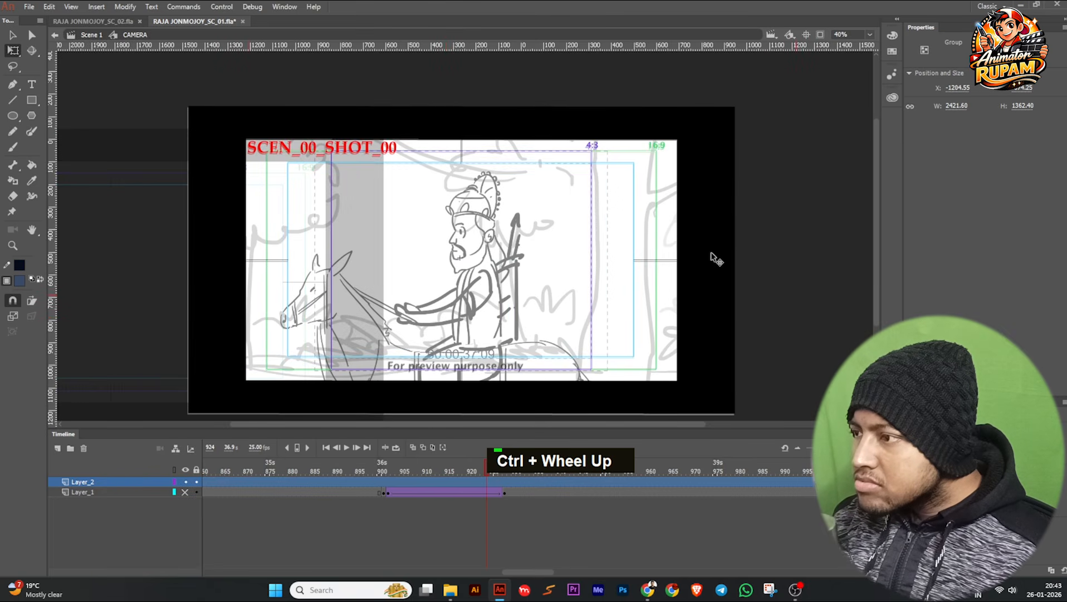
scroll(715, 257, "up", 5, "ctrl")
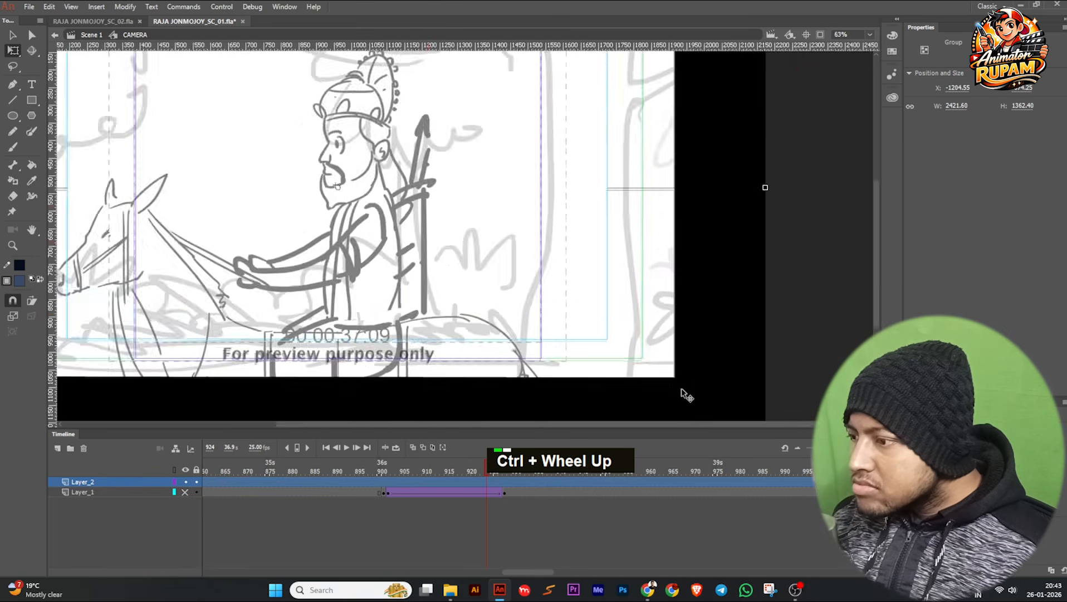
left_click_drag(715, 385, 714, 388)
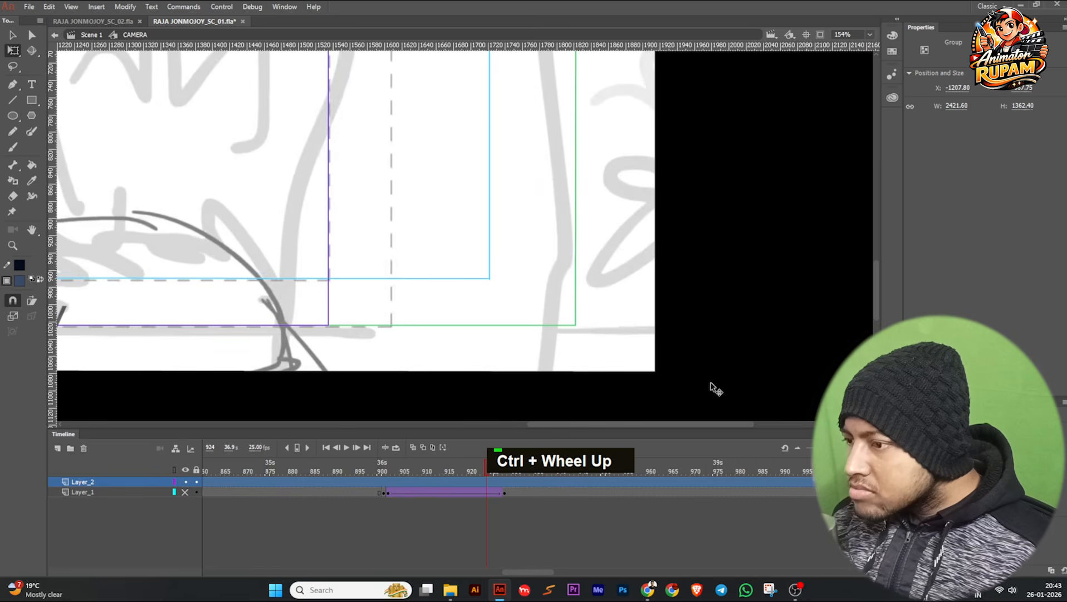
scroll(703, 388, "up", 3, "ctrl")
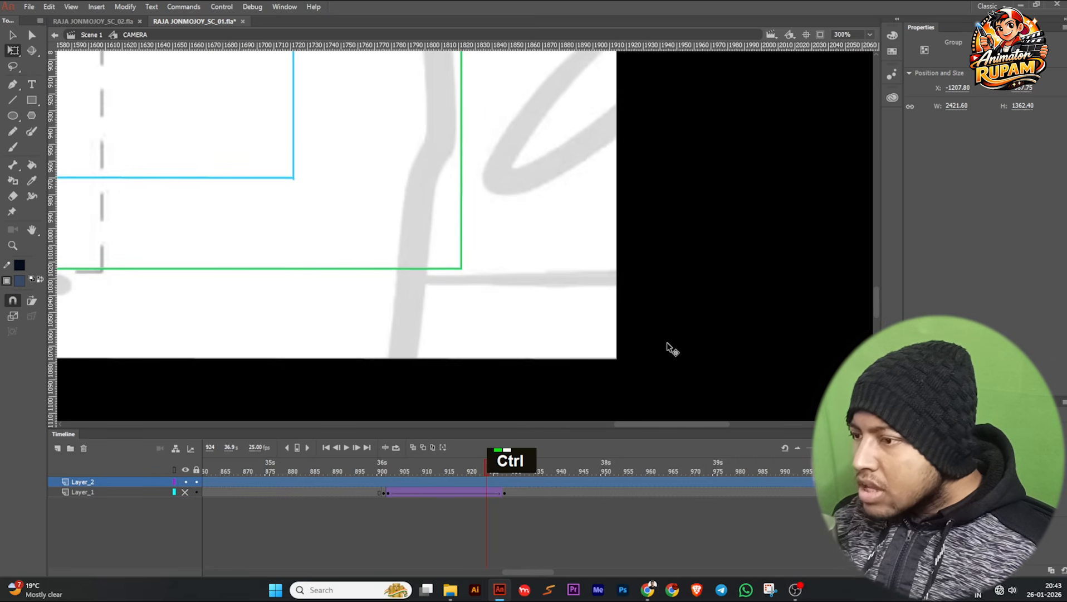
Lock Layer_2 and make Layer_1 visible again.
scroll(670, 350, "down", 8, "ctrl")
left_click(196, 482)
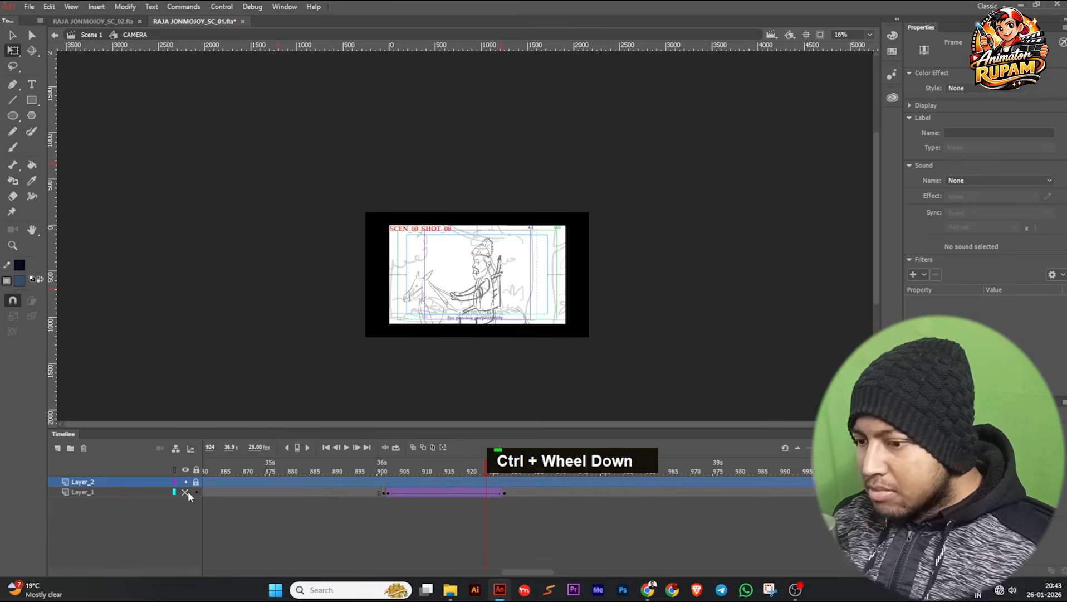
left_click(186, 491)
Clear the existing Layer_1 keyframe at frame 901 and insert a fresh keyframe there.
scroll(484, 283, "up", 2, "ctrl")
left_click_drag(488, 466, 512, 498)
left_click(538, 495)
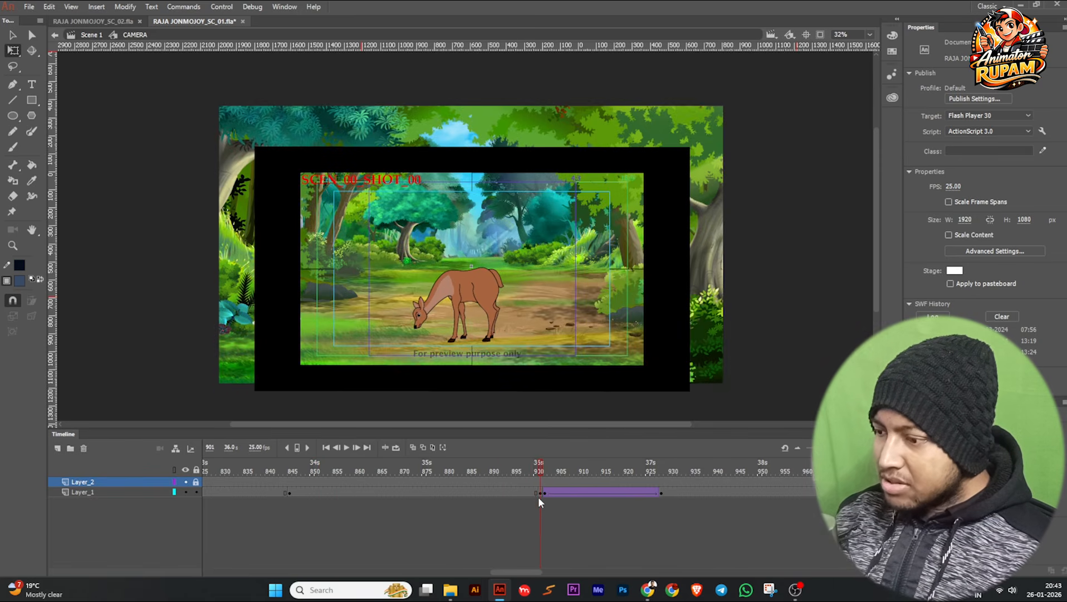
key("shift+F6")
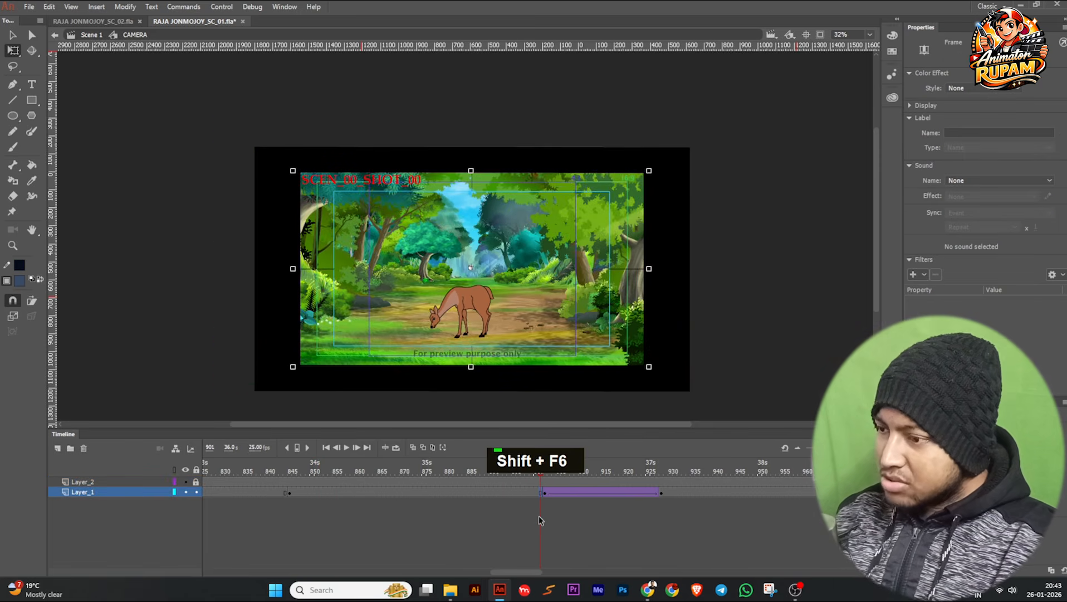
key("F6")
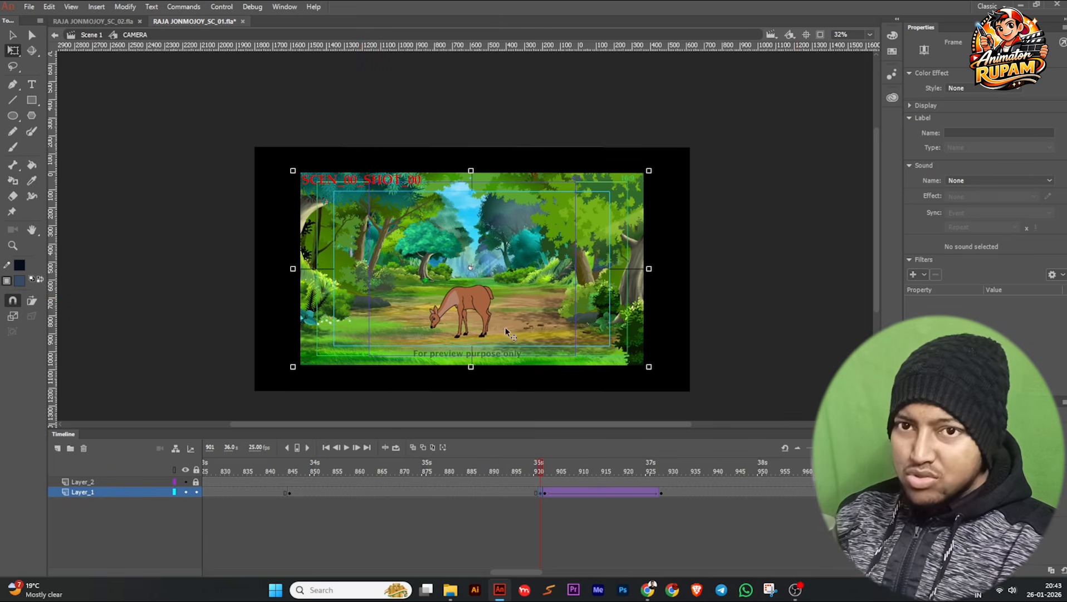
Enlarge the AXN instance at frame 901 to about 2400.95 × 1314.40 and move it up to about Y -102.70 to reframe the deer.
left_click(467, 316)
left_click_drag(649, 171, 682, 150)
scroll(536, 299, "up", 1)
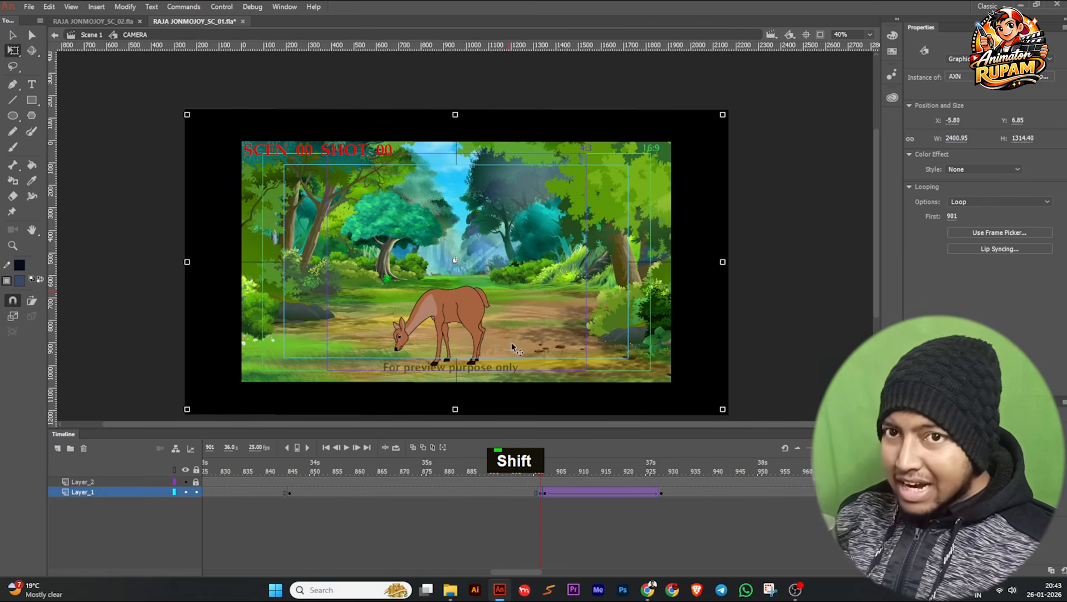
left_click_drag(561, 329, 559, 299)
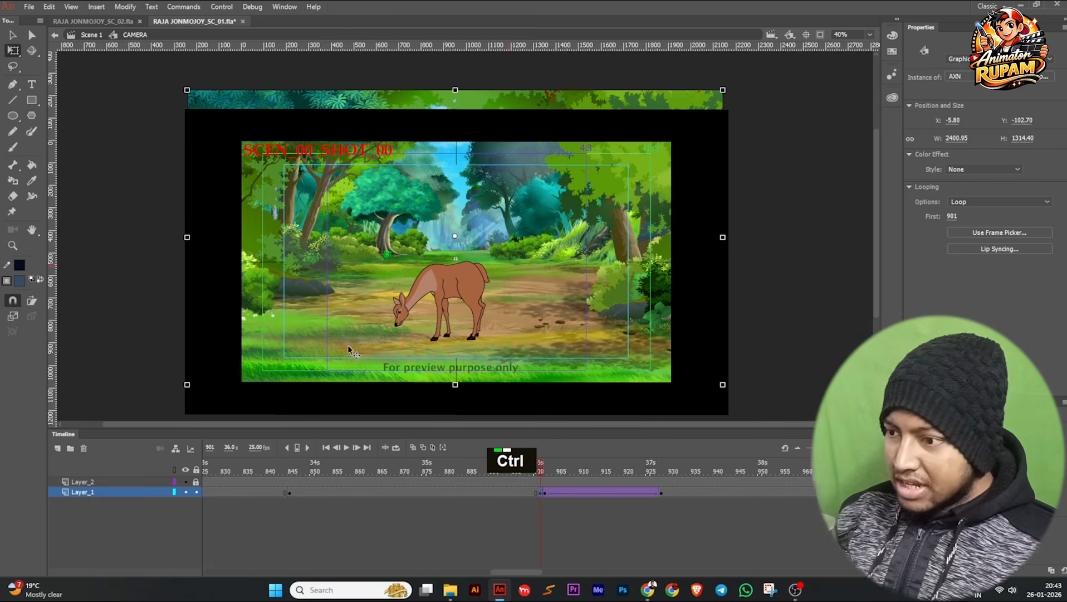
scroll(349, 345, "up", 2)
scroll(577, 309, "down", 3)
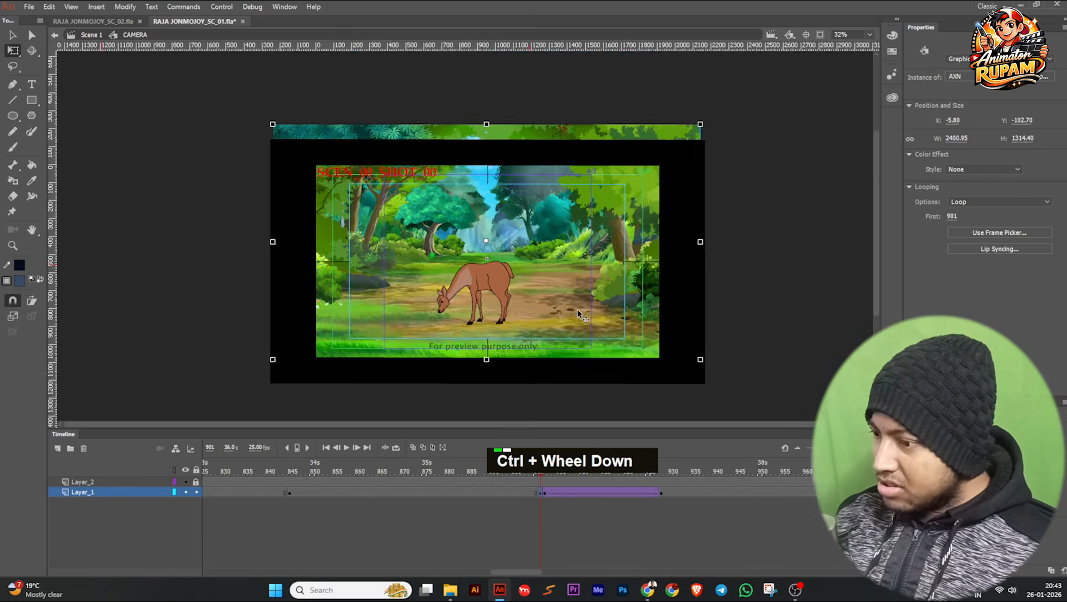
Create a classic tween on Layer_1 across the span leading up to the keyframe at frame 901.
left_click(533, 492)
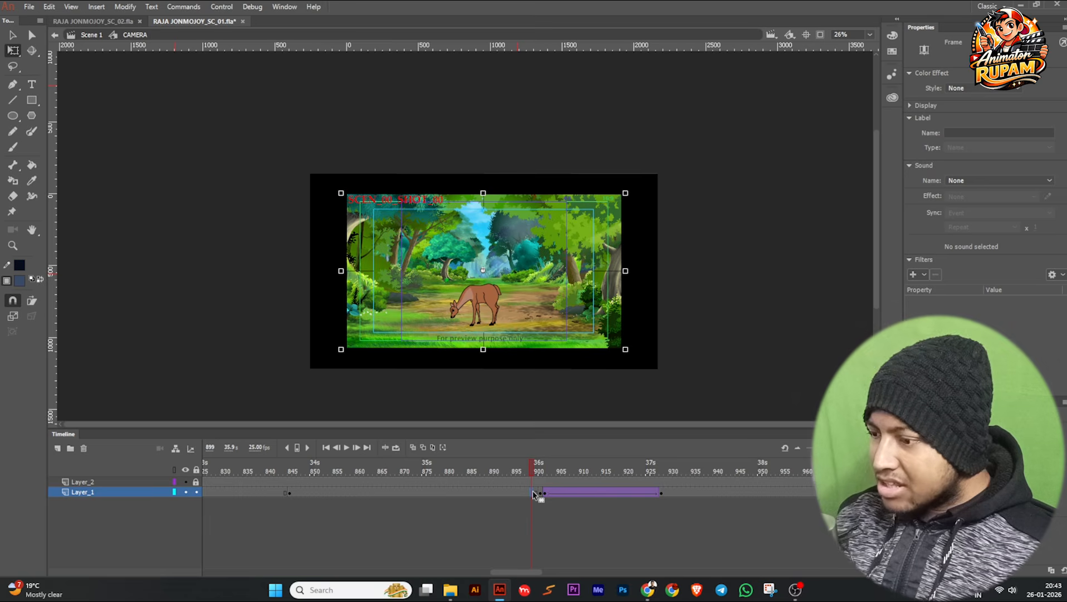
right_click(533, 493)
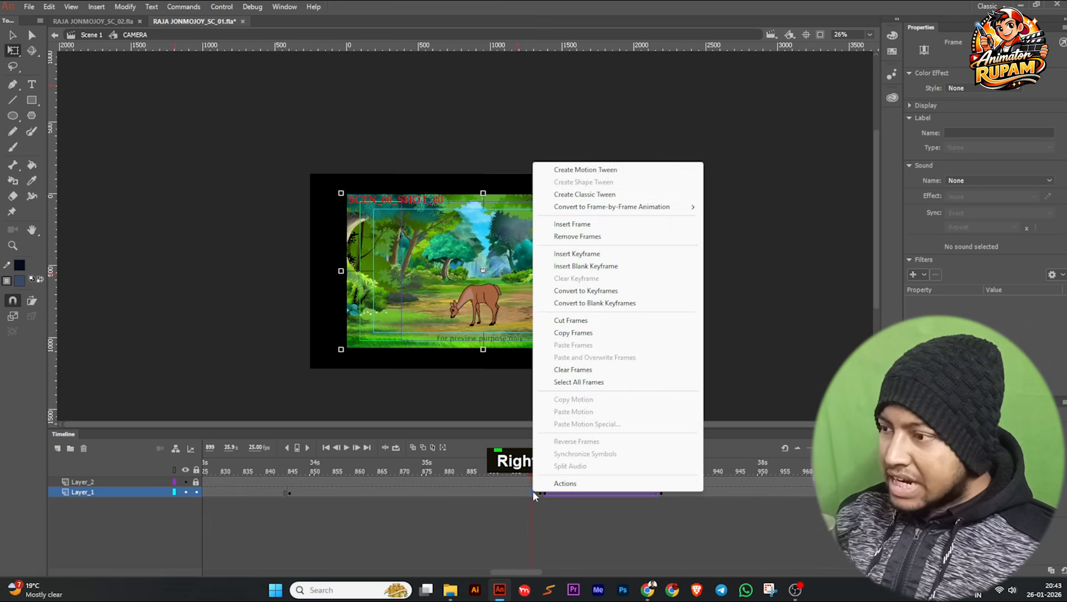
left_click(584, 193)
left_click_drag(522, 465, 481, 492)
Apply the Ease In Out Quad preset to the deer shot's camera tween and scrub back through the move.
left_click(459, 492)
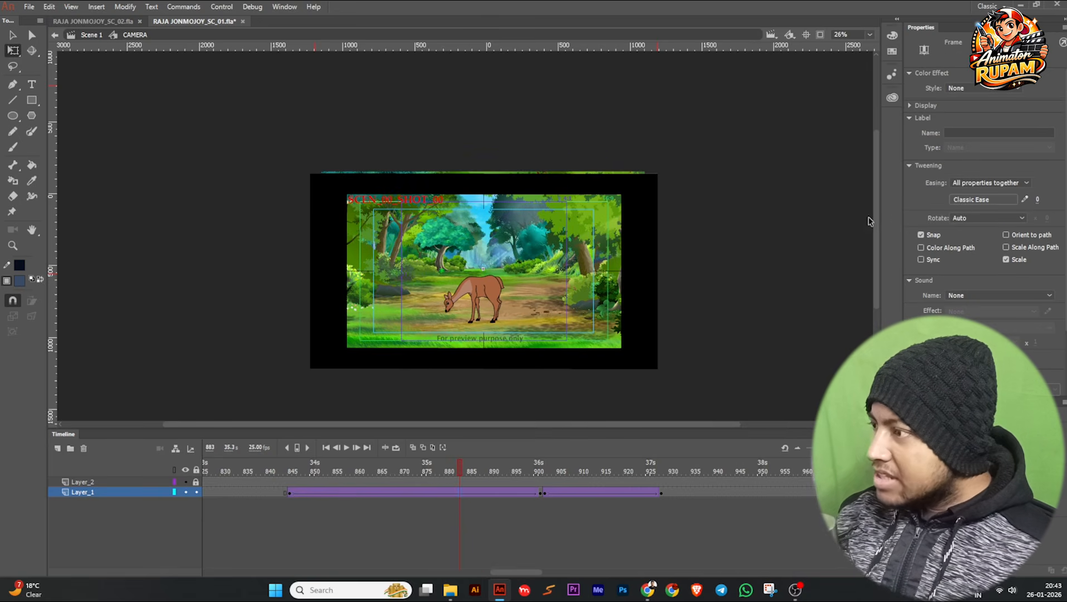
left_click(964, 198)
left_click(774, 261)
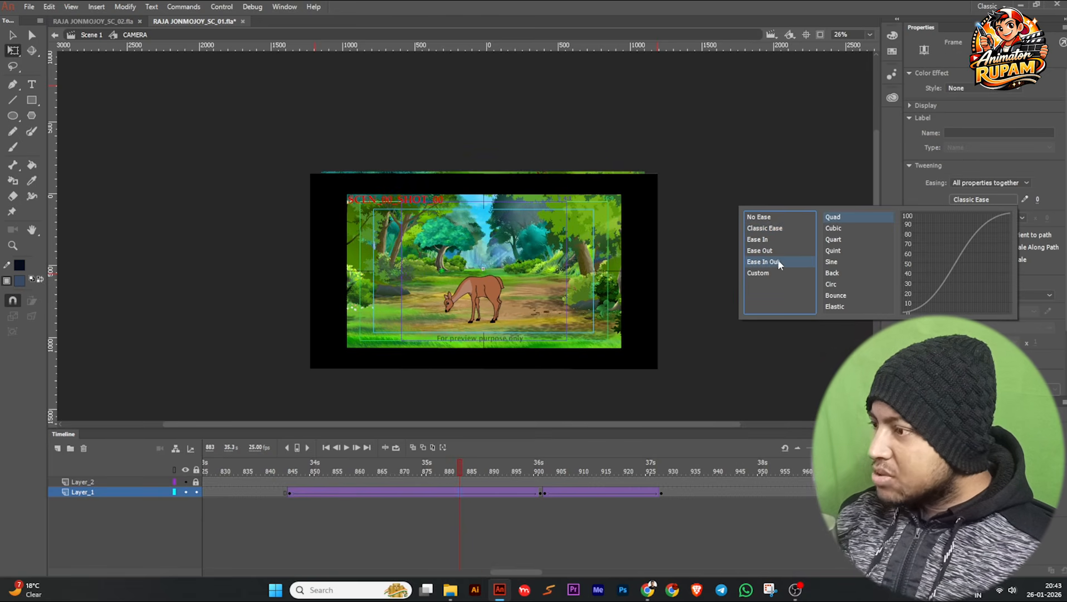
double_click(835, 216)
left_click_drag(457, 471, 324, 482)
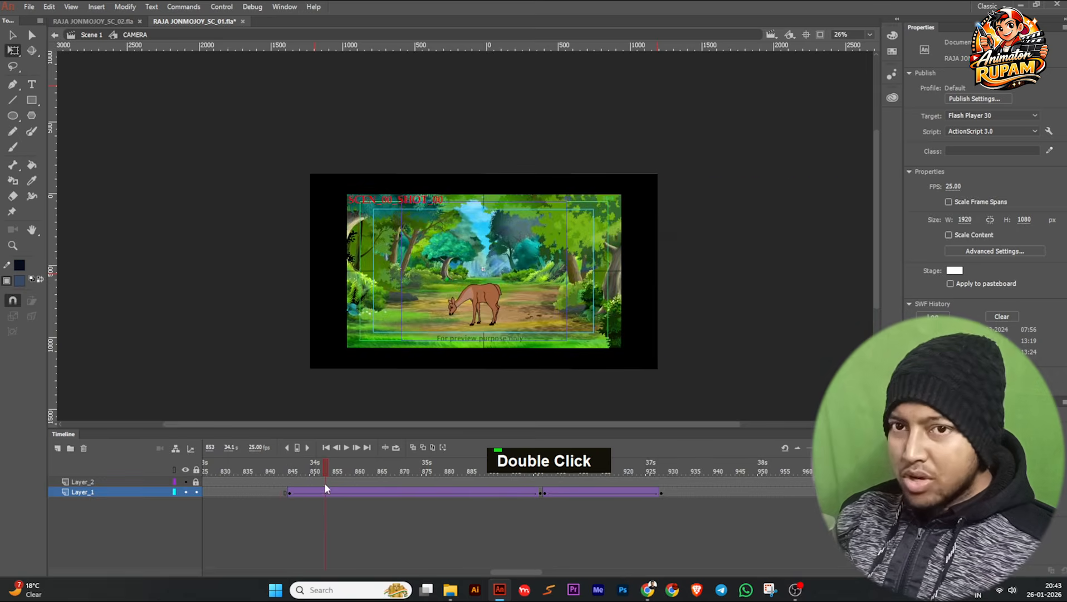
Examine the galloping horse-and-rider animation from frame 902 to about frame 930, looking inside AXN and its nested symbol, and return to CAMERA at frame 927.
left_click_drag(539, 478, 544, 505)
double_click(478, 363)
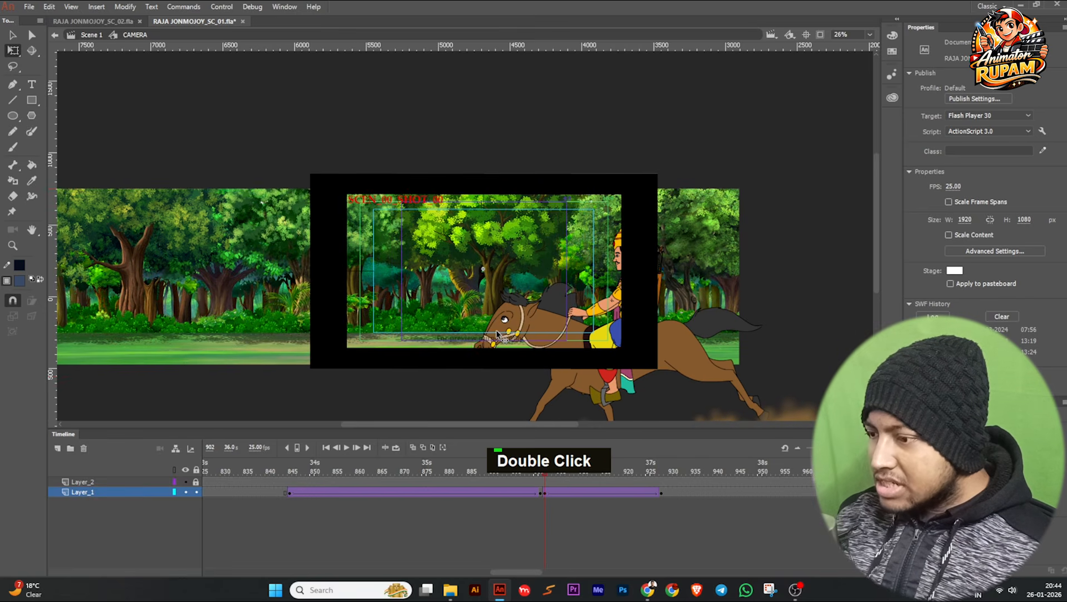
left_click_drag(540, 473, 648, 480)
key("space")
left_click_drag(618, 368, 509, 317)
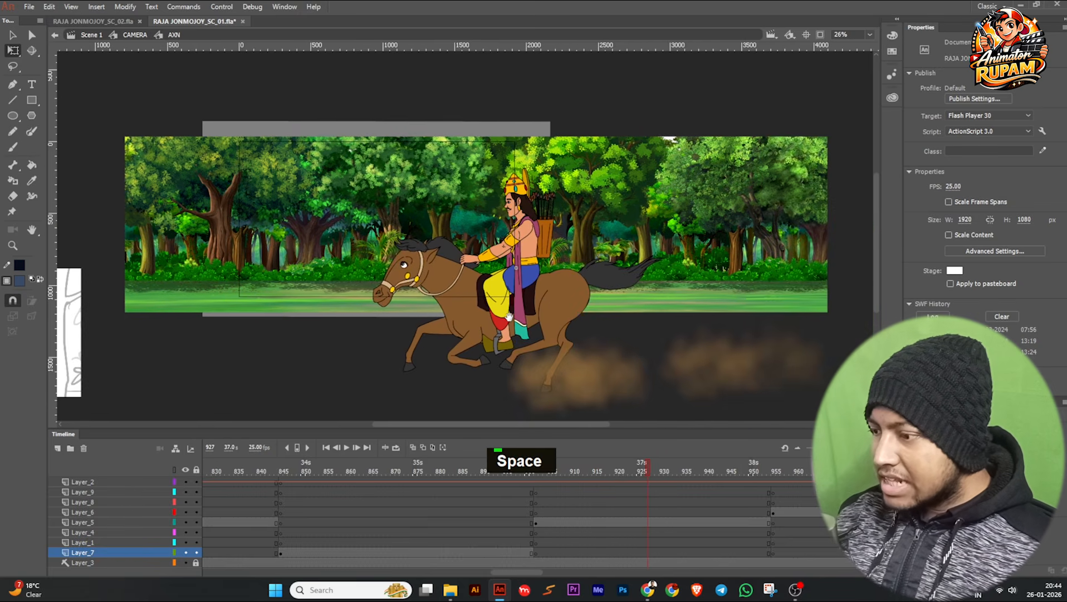
scroll(619, 488, "down", 1)
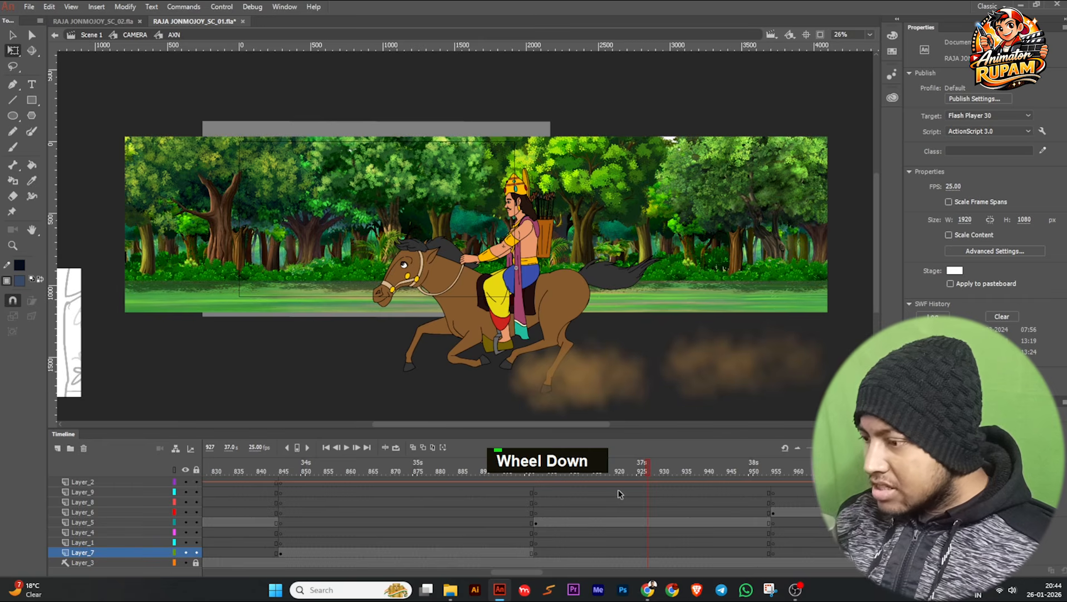
left_click(521, 331)
scroll(521, 330, "down", 1)
double_click(496, 322)
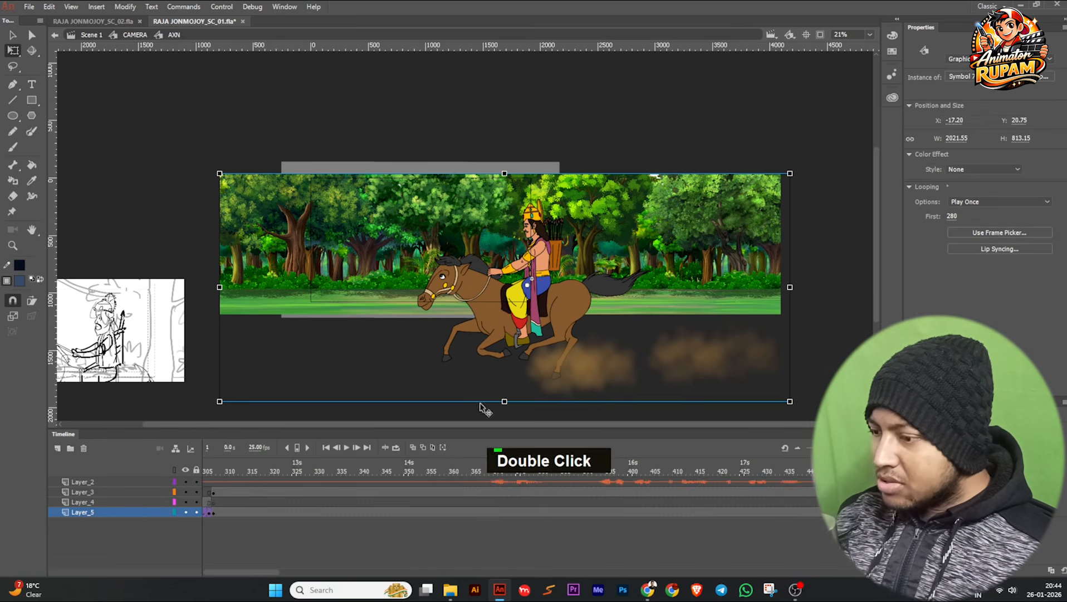
mouse_move(530, 467)
left_mouse_down()
mouse_move(300, 494)
mouse_move(417, 486)
mouse_move(438, 466)
mouse_move(549, 463)
left_mouse_up()
double_click(405, 357)
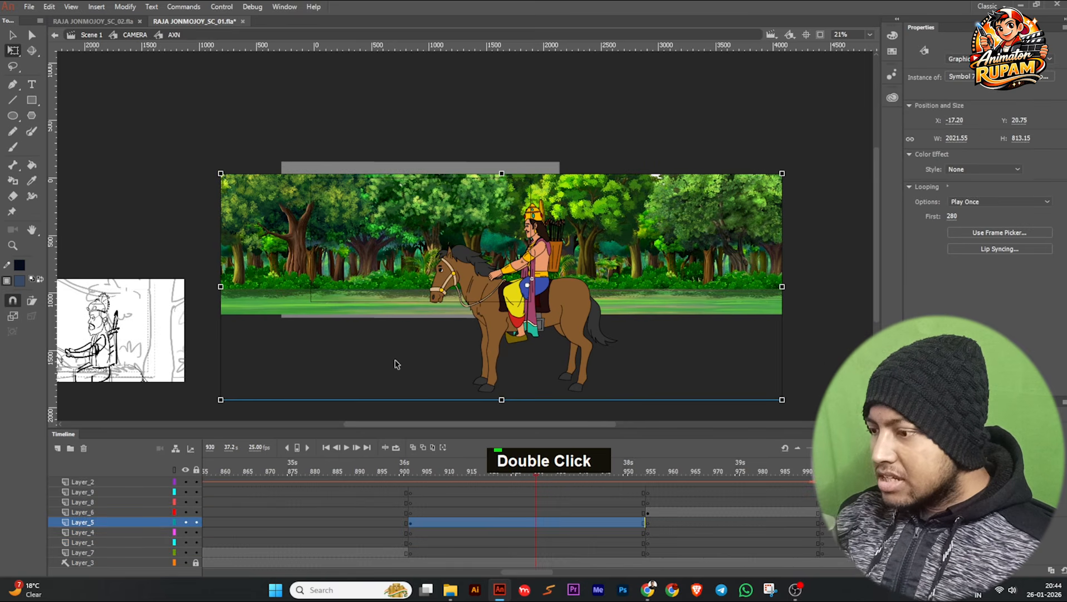
double_click(395, 360)
left_click_drag(536, 466, 649, 466)
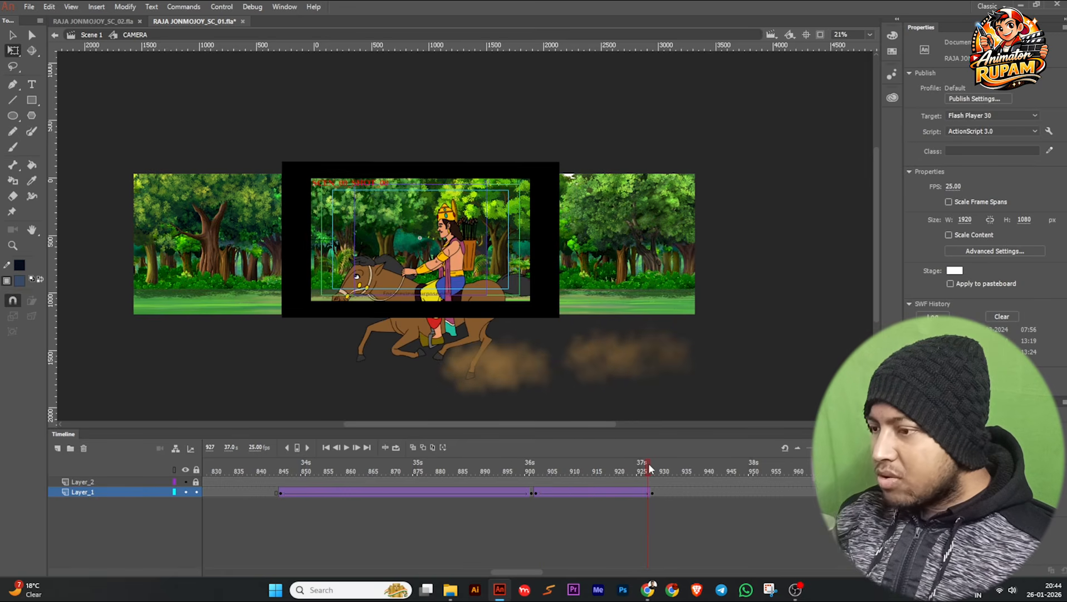
Remove the classic tween that starts at frame 902 on Layer_1 and clear the keyframe at frame 928.
left_click(633, 493)
mouse_move(637, 476)
left_mouse_down()
mouse_move(535, 479)
mouse_move(654, 482)
left_mouse_up()
left_click(652, 494)
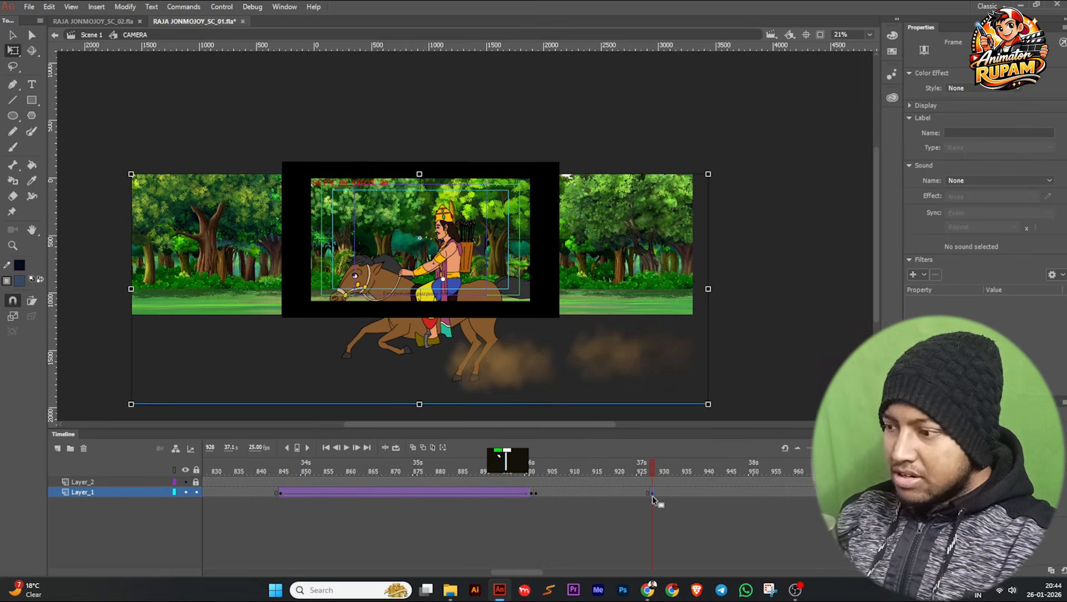
key("shift+F6")
Insert a Layer_1 keyframe at frame 932 and move the AXN instance horizontally to about X 264.70, framing the standing horse and rider.
left_click_drag(620, 472, 670, 489)
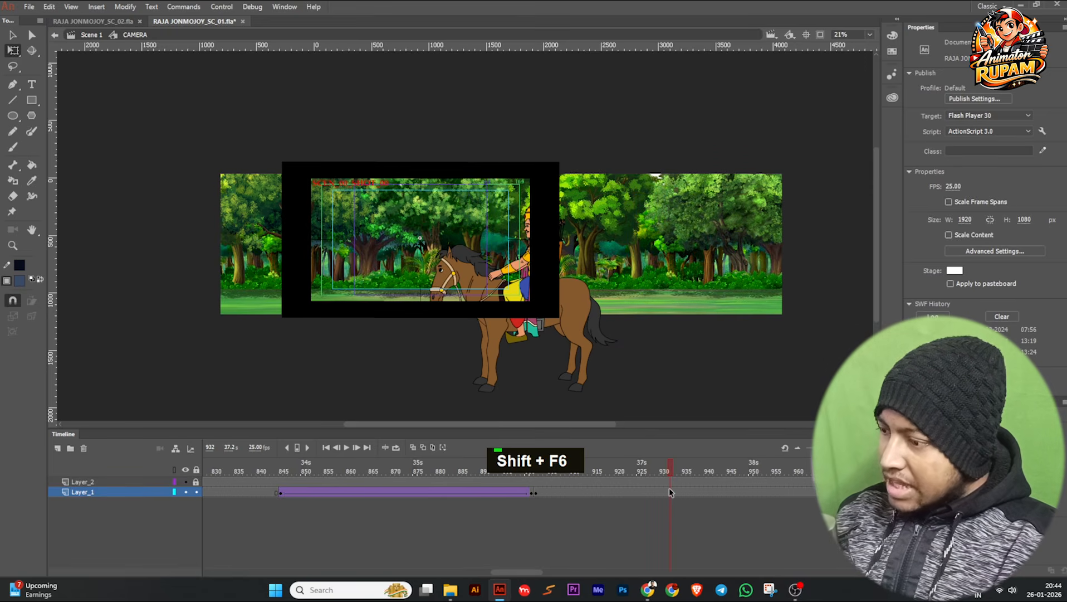
left_click(670, 491)
key("F6")
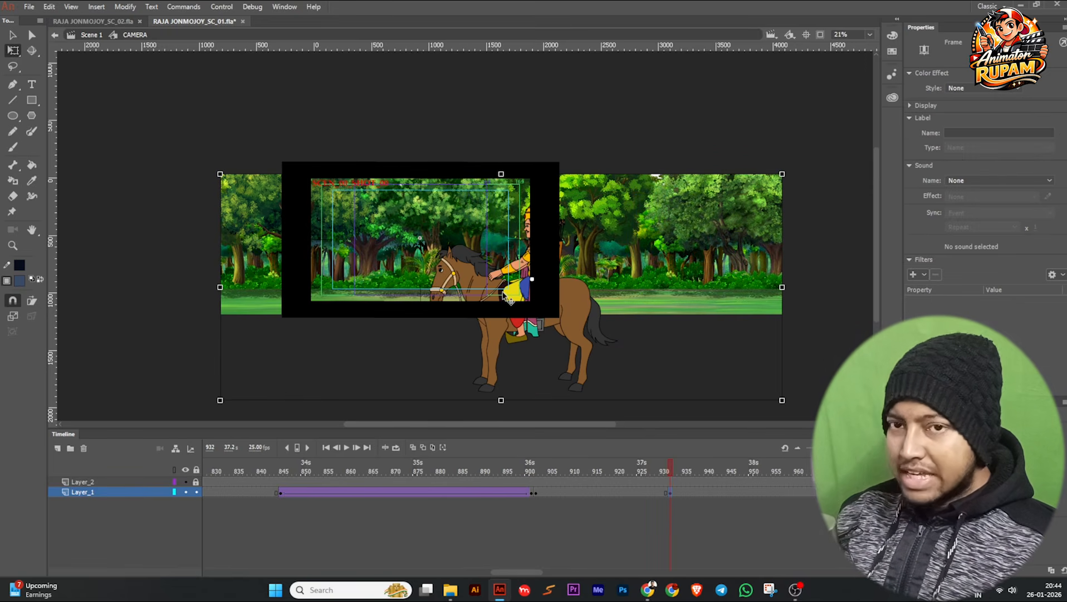
left_click_drag(553, 240, 468, 250)
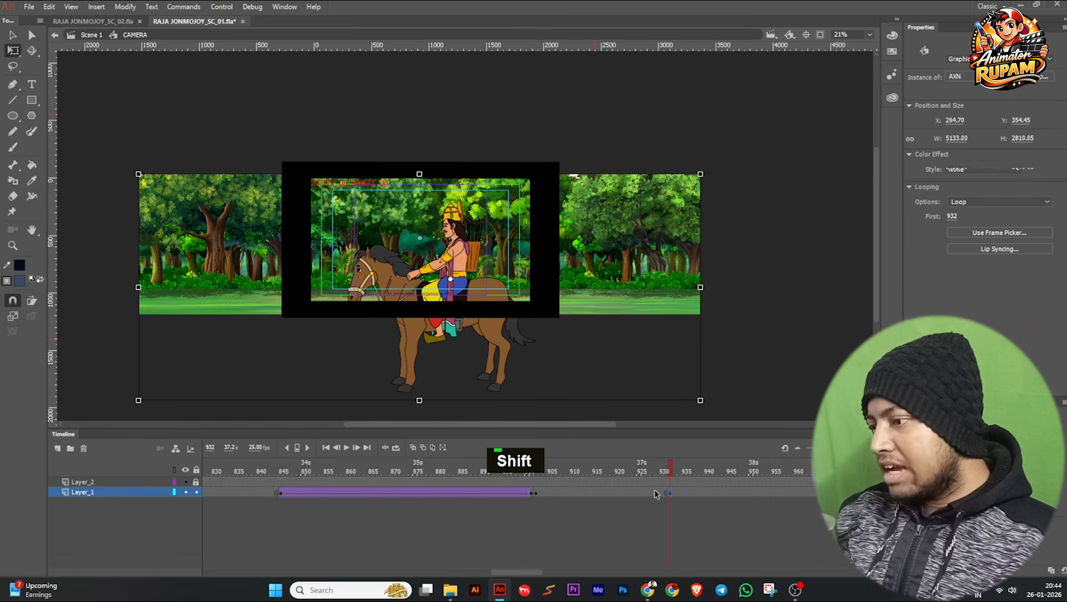
Create a classic tween on Layer_1 between frames 902 and 932 and apply the Ease In Out Quad preset to it.
left_click(657, 491)
key("grave")
left_click_drag(656, 467, 678, 484)
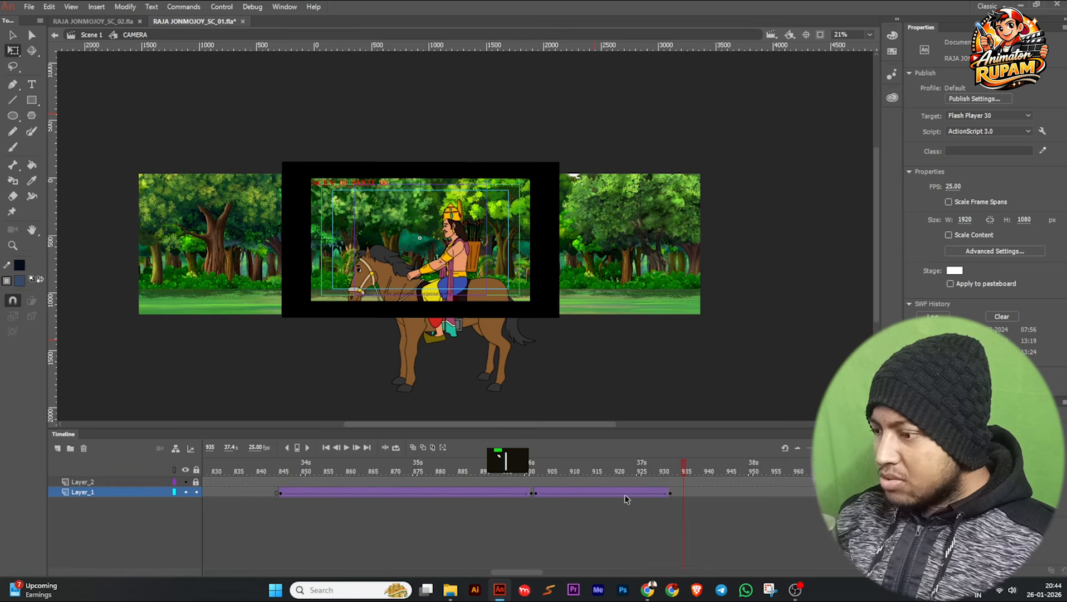
left_click(626, 493)
left_click(969, 201)
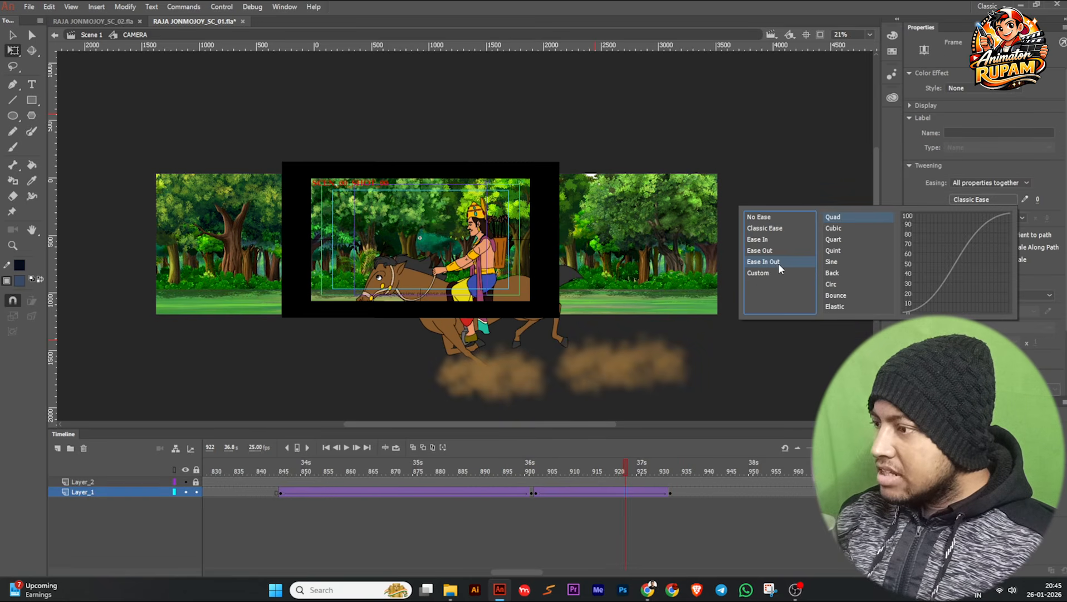
double_click(833, 219)
left_click_drag(625, 463, 402, 487)
Open the AXN symbol, enlarge the timeline area and examine its layers and artwork around frames 897 to 904.
double_click(429, 304)
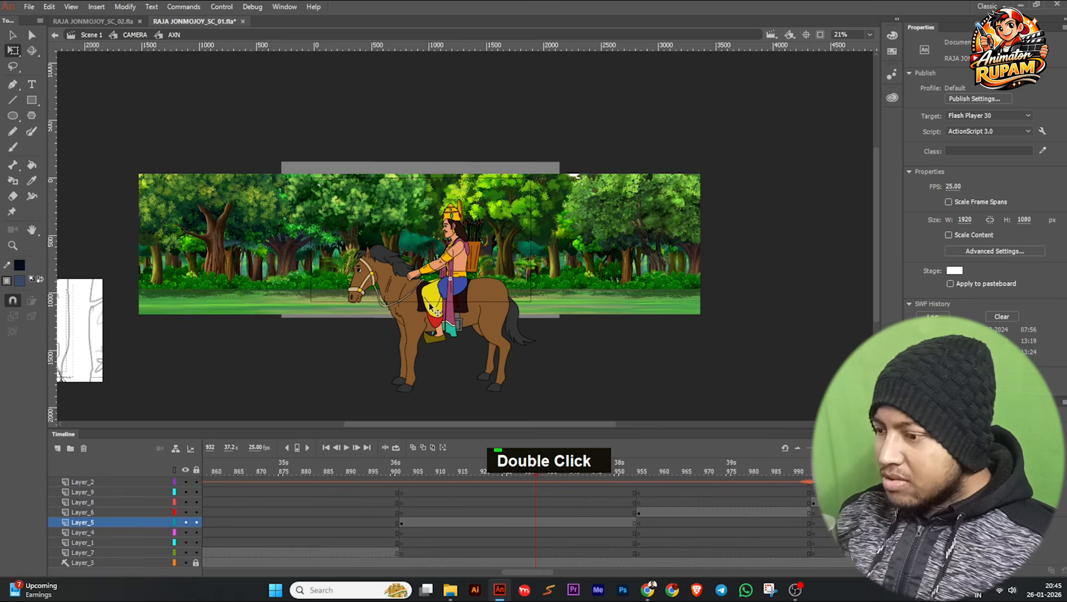
left_click_drag(522, 429, 522, 394)
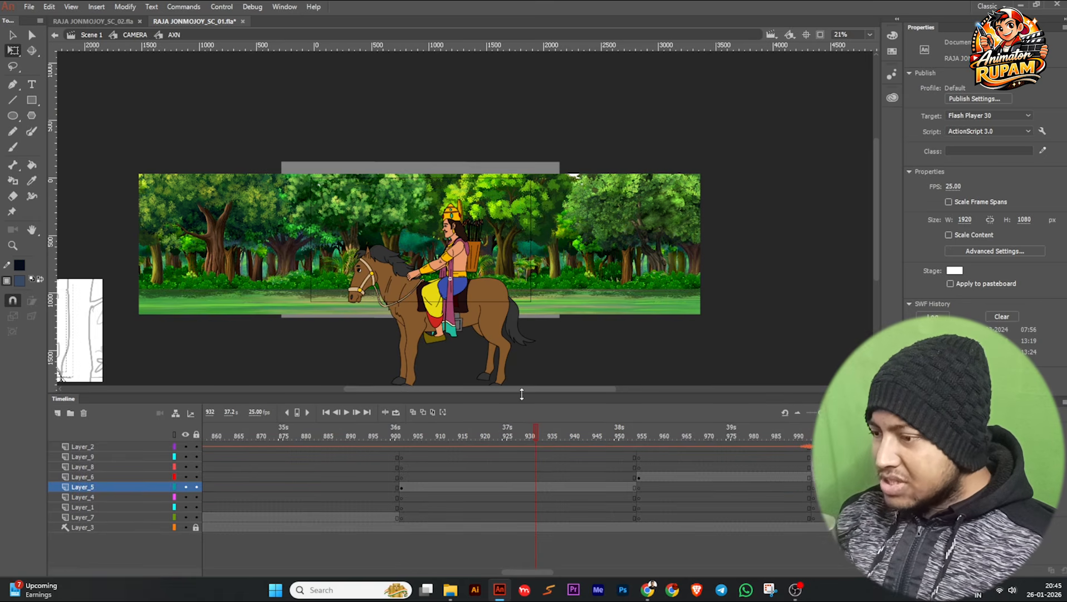
left_click_drag(530, 430, 410, 527)
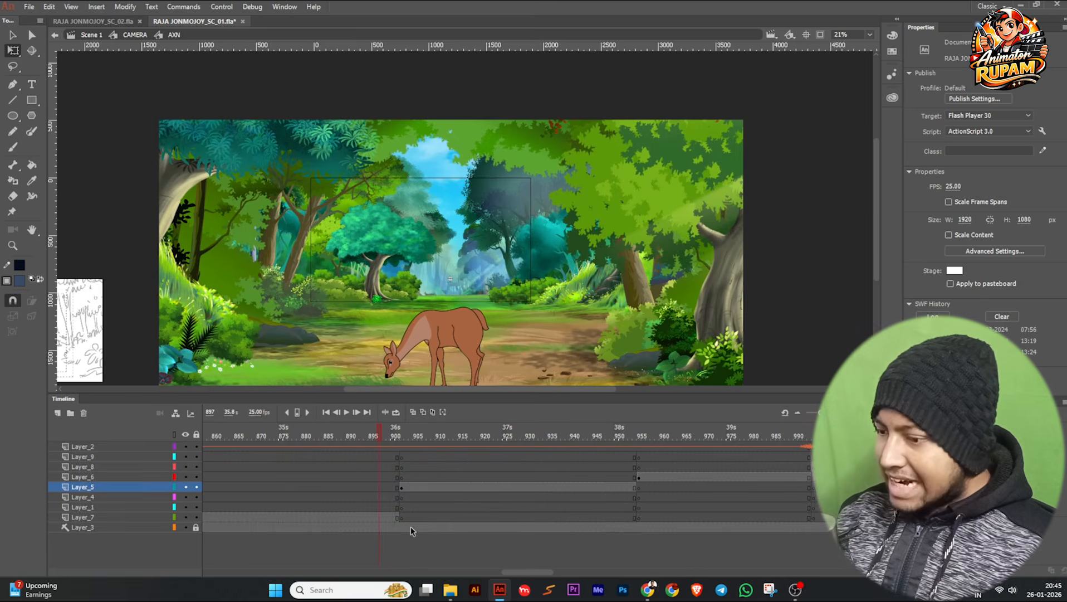
left_click(410, 526)
scroll(179, 336, "down", 2)
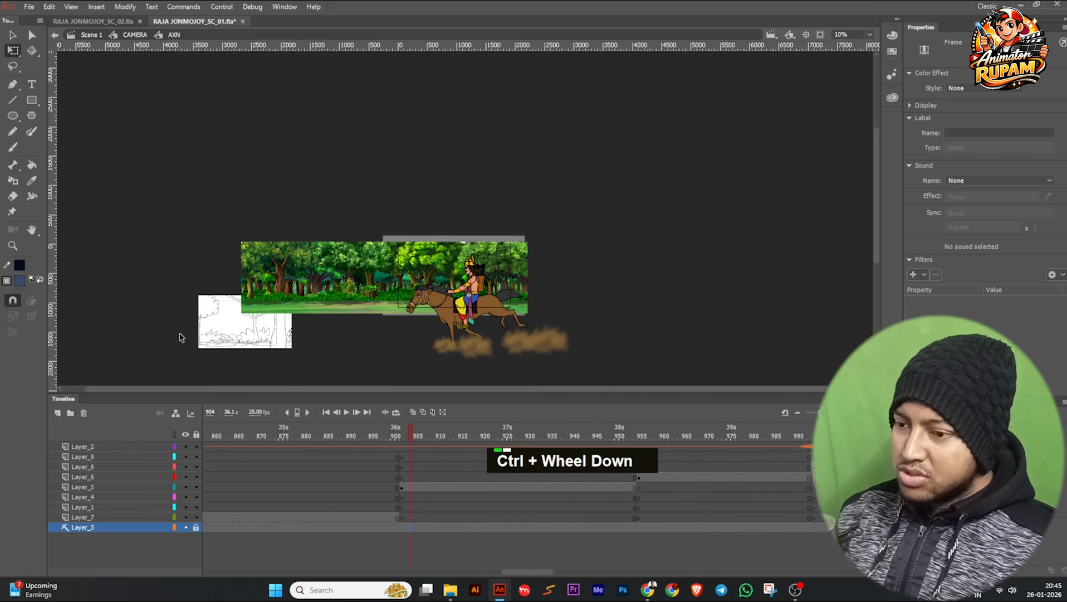
scroll(518, 301, "up", 2)
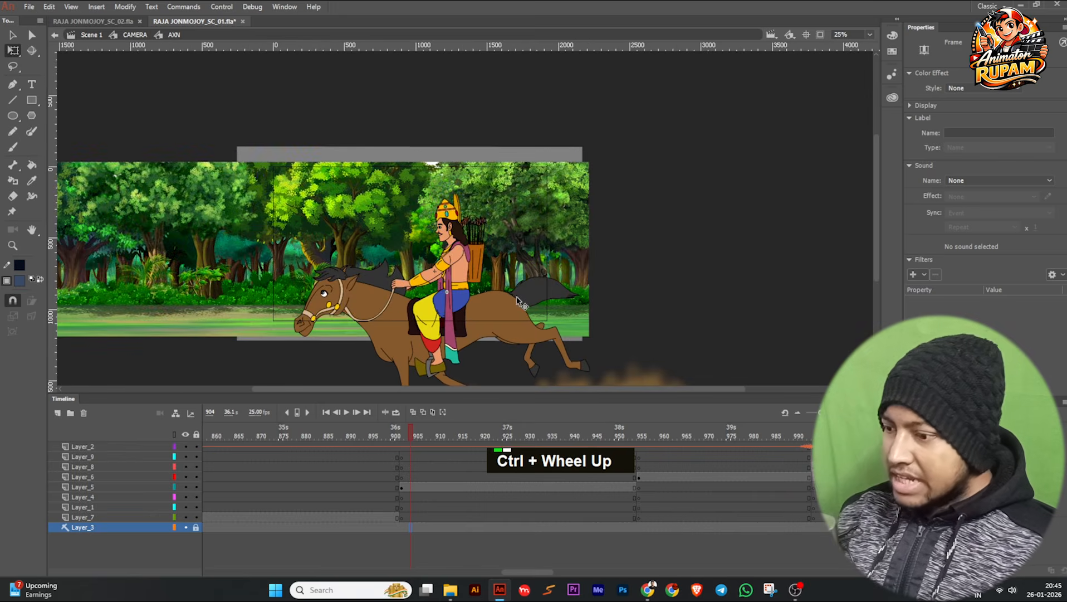
Examine the AXN artwork at frame 902, then open the rider's Symbol 7 instance, review it up to frame 307 and return to AXN.
left_click(392, 517)
left_click_drag(372, 437, 400, 435)
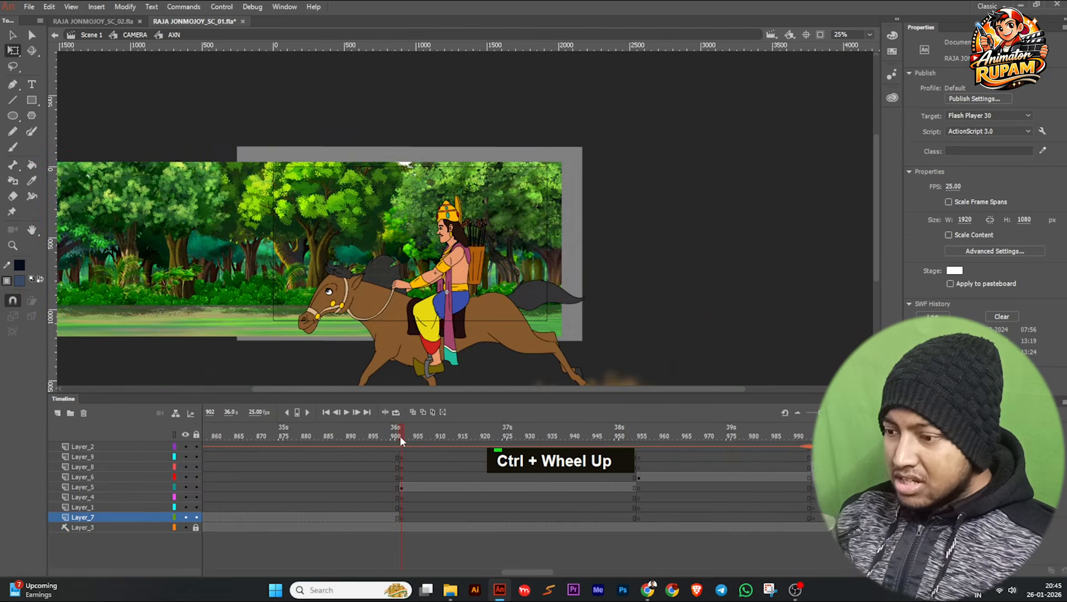
left_click(439, 344)
scroll(440, 344, "down", 1)
double_click(439, 344)
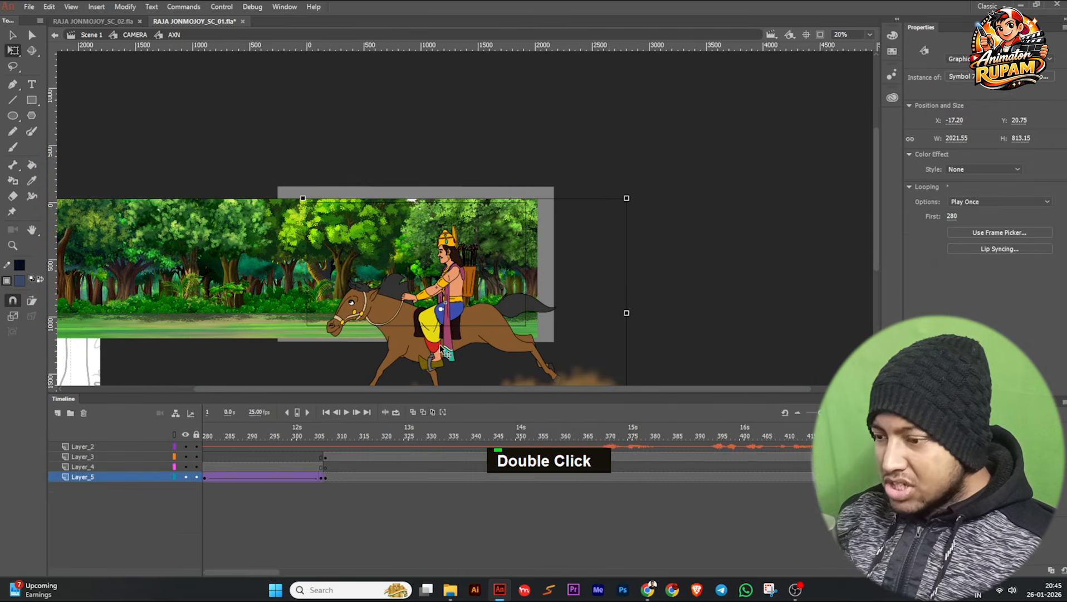
left_click_drag(527, 433, 657, 430)
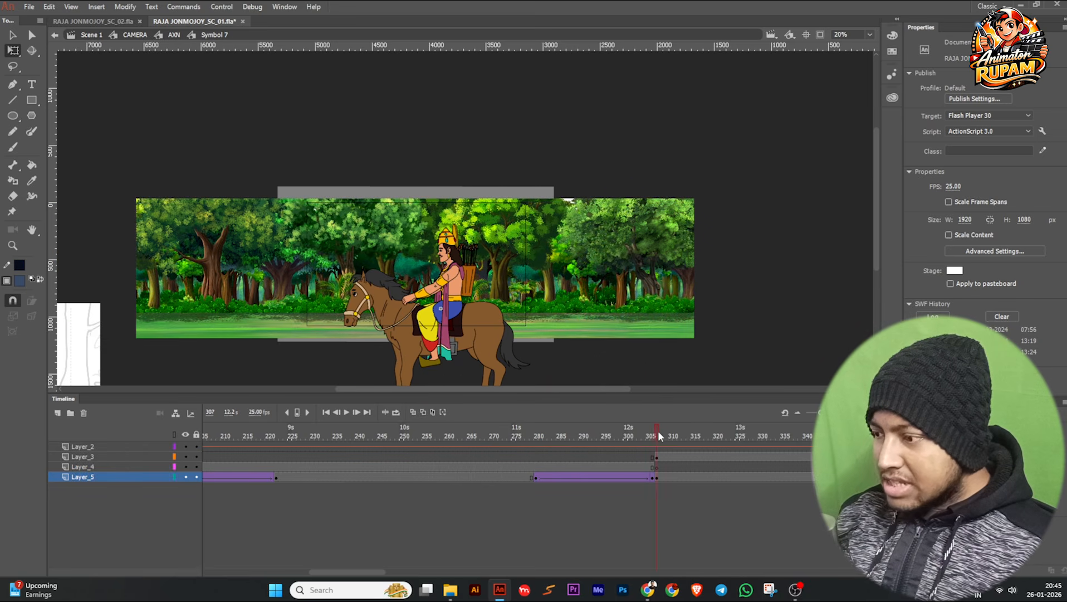
double_click(724, 359)
Open the Symbol 8 copy instance from AXN frame 955 and review the character's dismount over frames 1 to 19.
left_click_drag(565, 437, 653, 440)
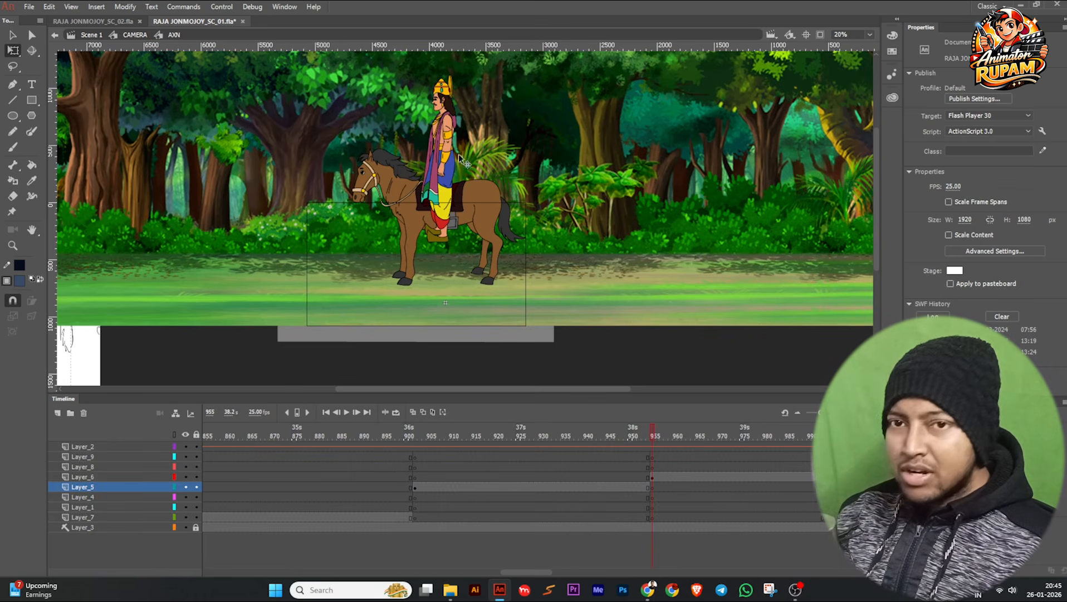
scroll(341, 301, "down", 2)
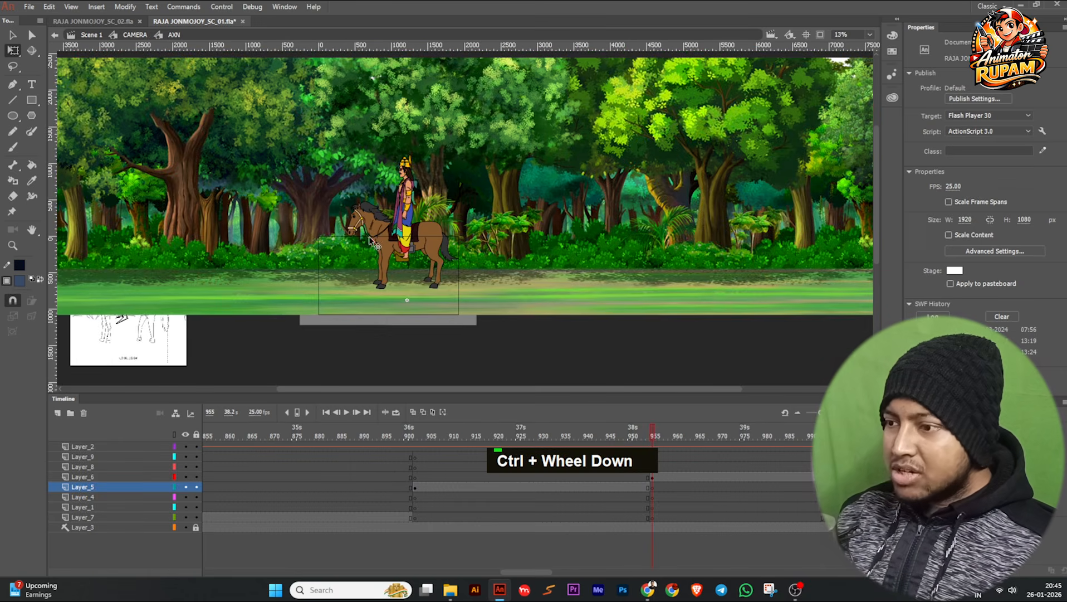
left_click(336, 233)
scroll(359, 302, "down", 1)
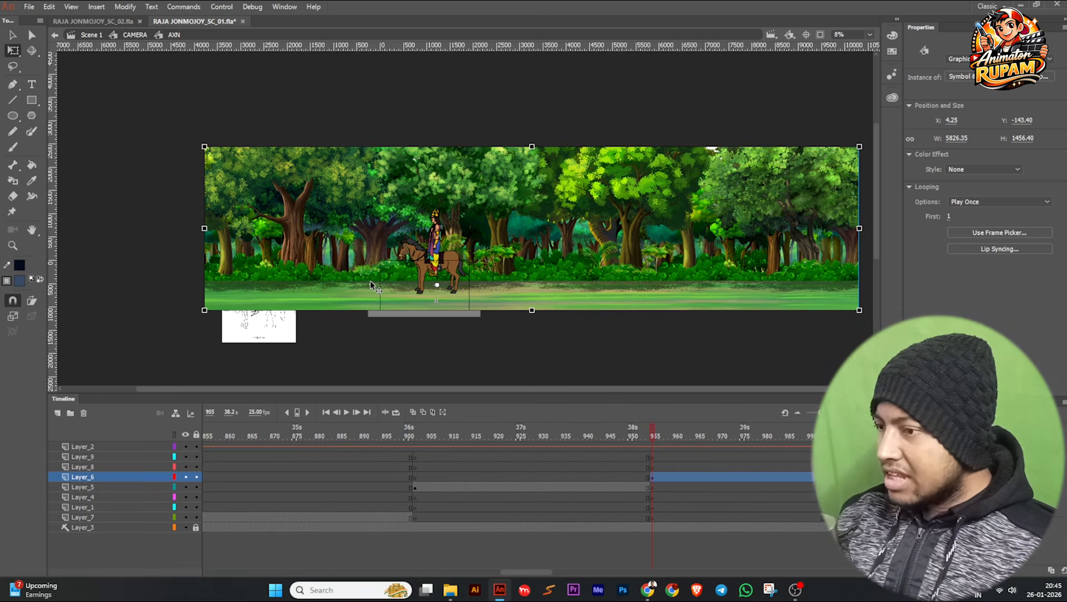
double_click(371, 281)
scroll(445, 282, "up", 1)
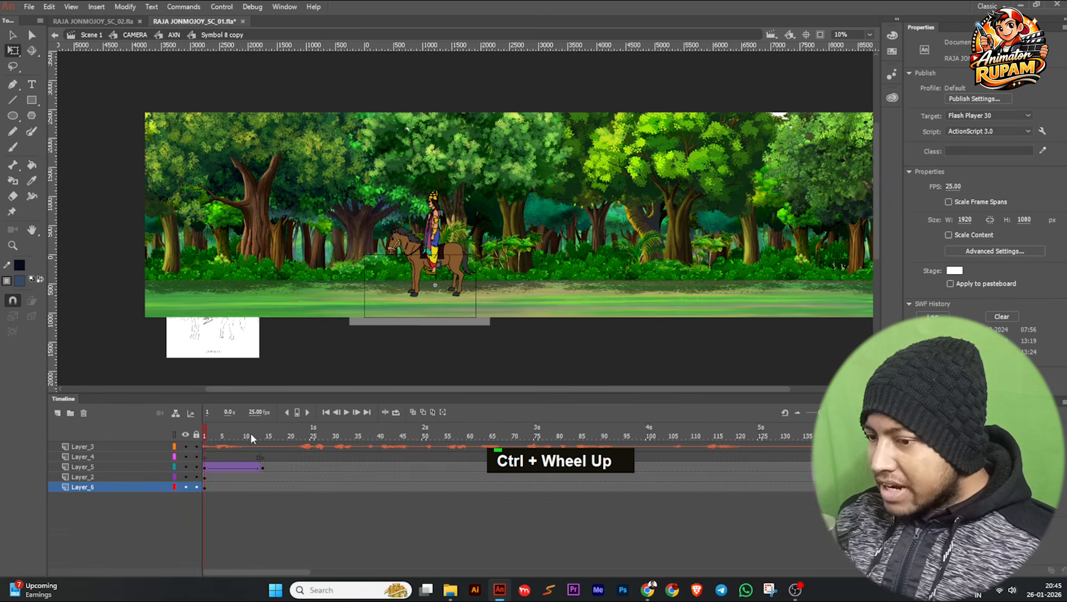
left_click_drag(207, 431, 286, 449)
scroll(456, 317, "up", 2)
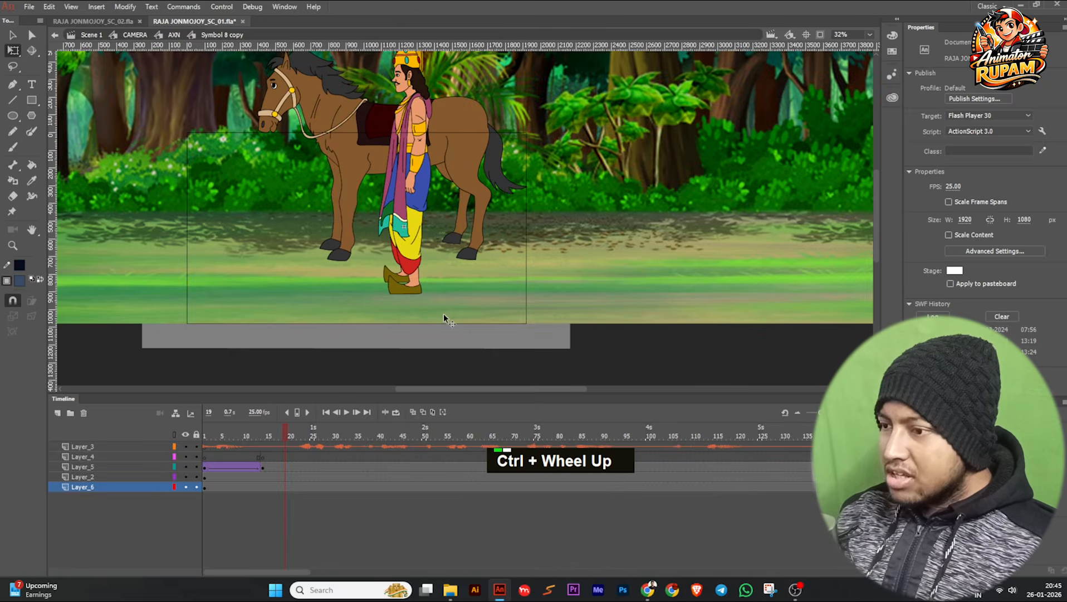
Remove the Layer_5 classic tween, clear the keyframe at frame 14 and insert a new one there that keeps the character's frame 1 position.
left_click(436, 279)
scroll(423, 262, "down", 1)
left_click(202, 440)
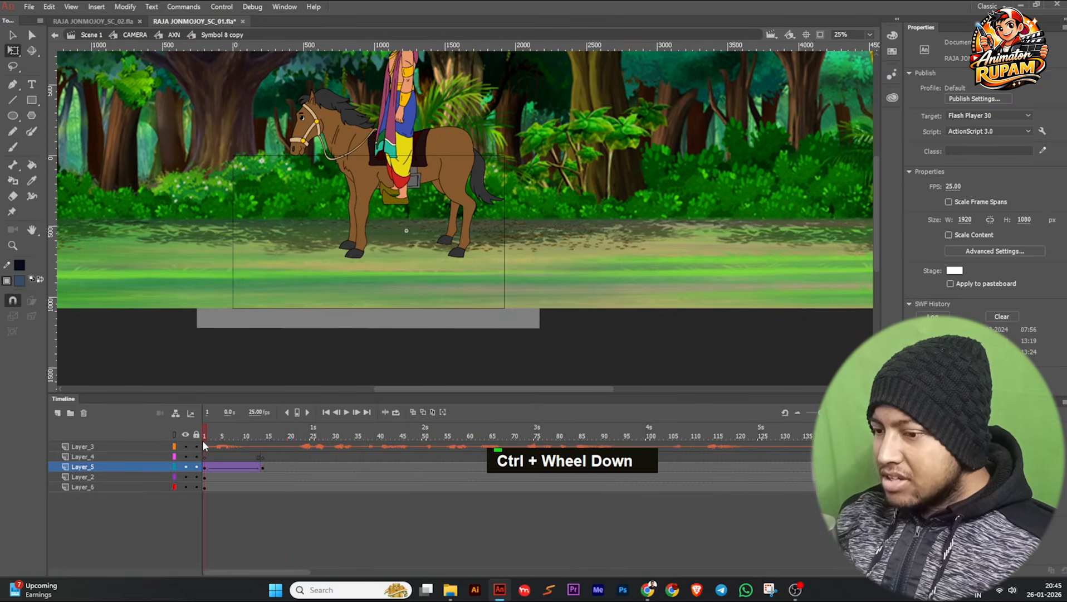
scroll(372, 190, "up", 1)
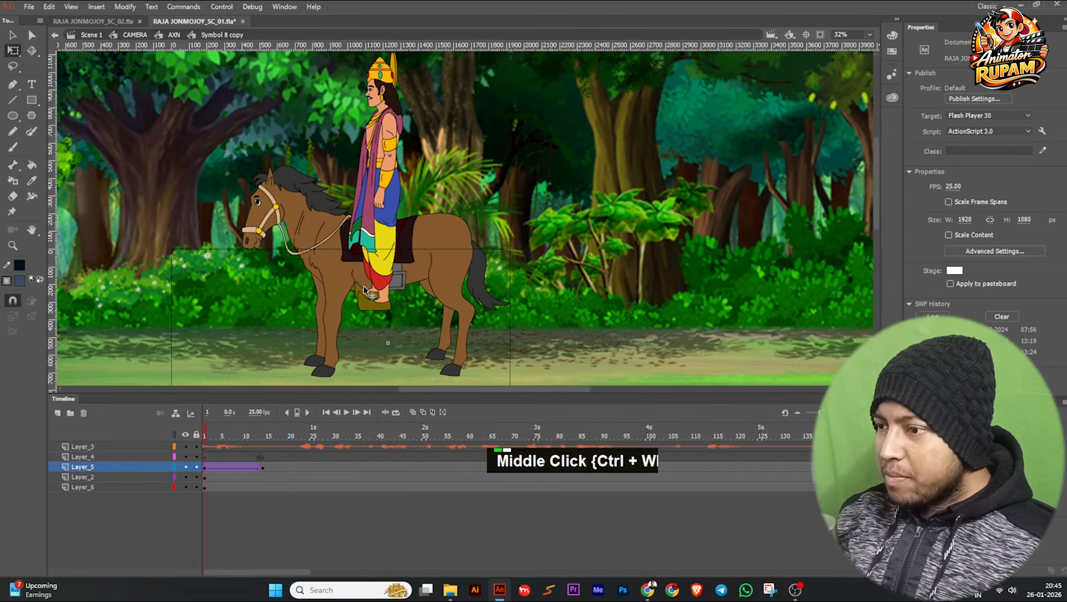
scroll(380, 226, "down", 1)
left_click(369, 235)
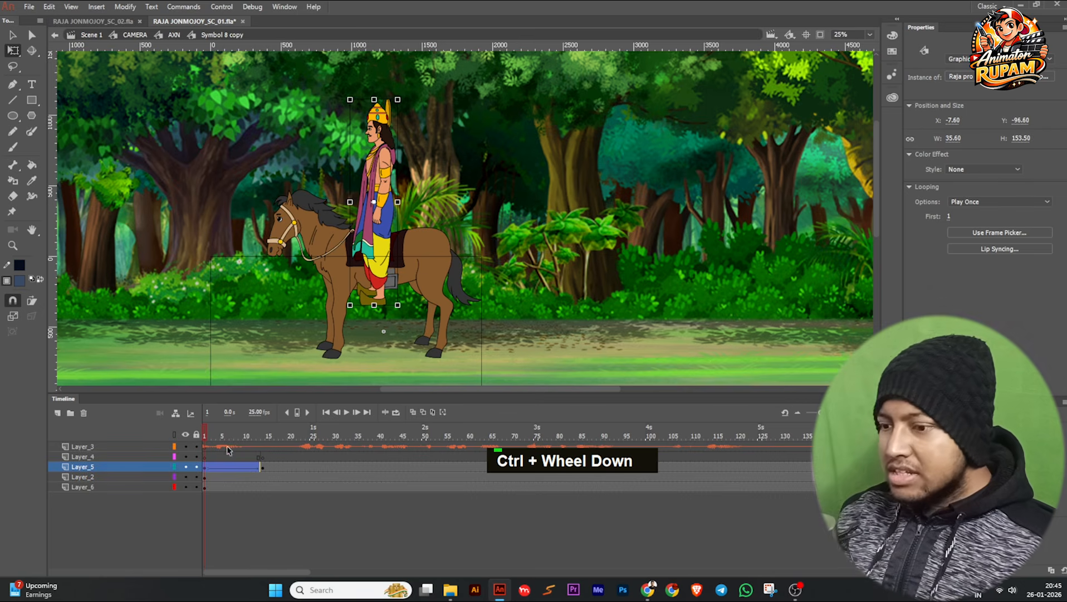
left_click(254, 466)
left_click(264, 472)
key("shift+F6")
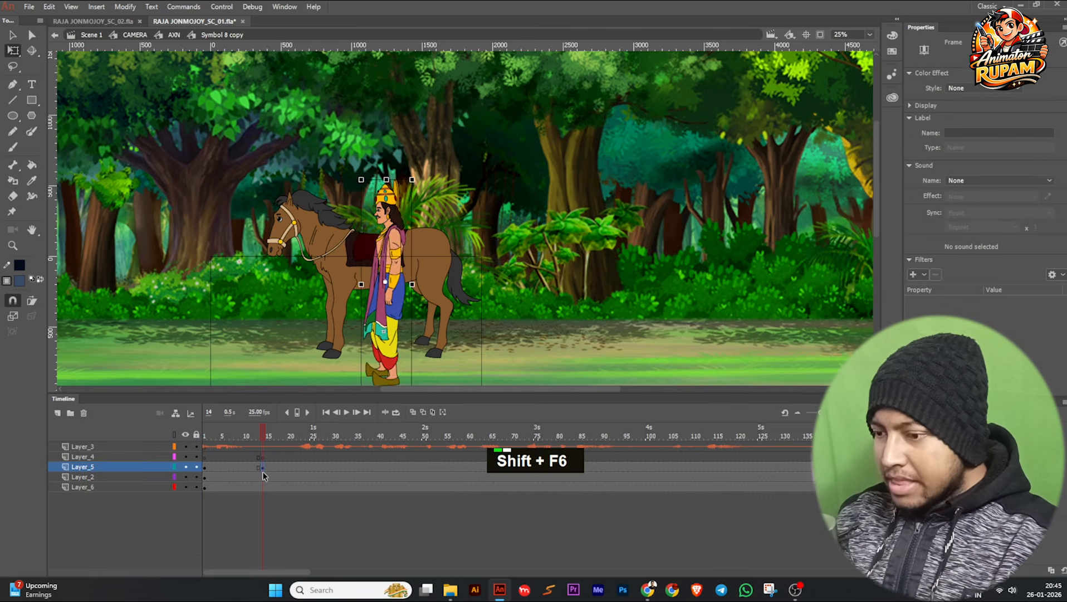
key("F6")
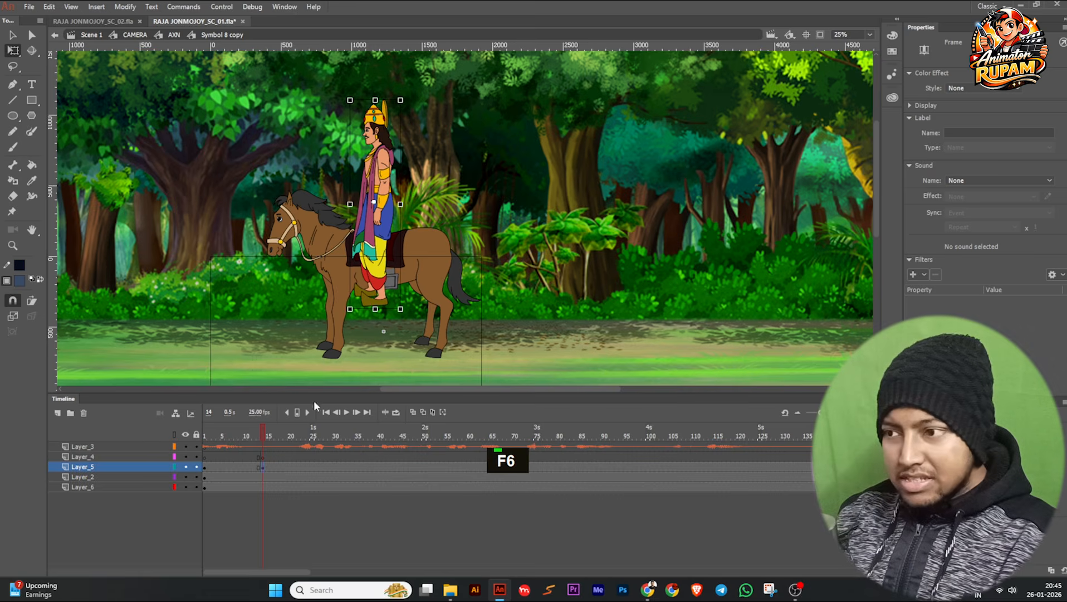
Move the character straight down to about Y -46.95 at frame 14, and create a classic tween from frame 1 on Layer_5.
left_click_drag(374, 253, 374, 305)
left_click(247, 467)
key("grave")
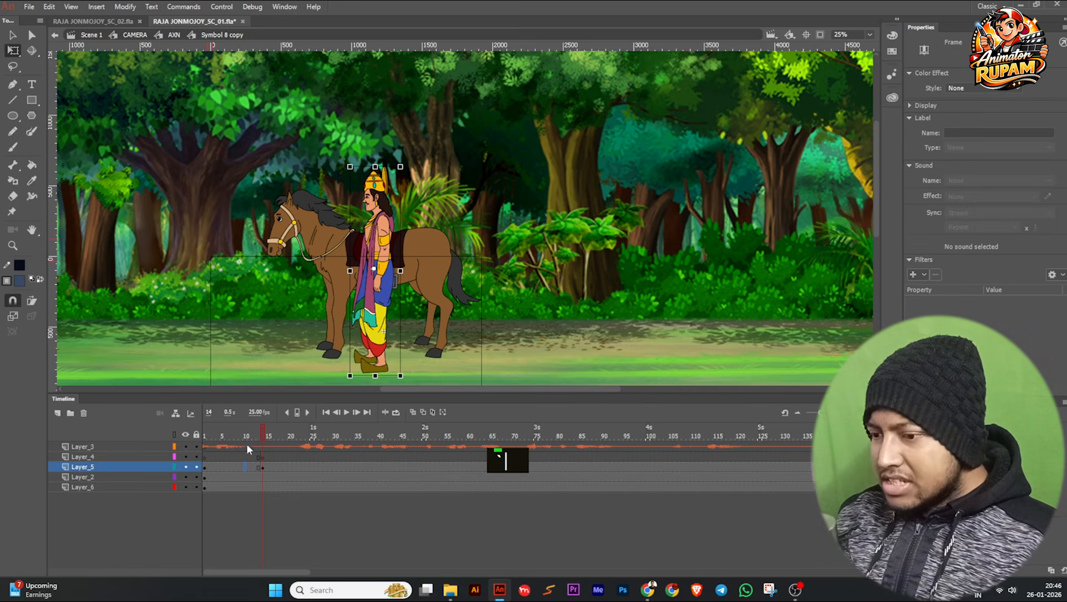
left_click_drag(231, 444, 265, 437)
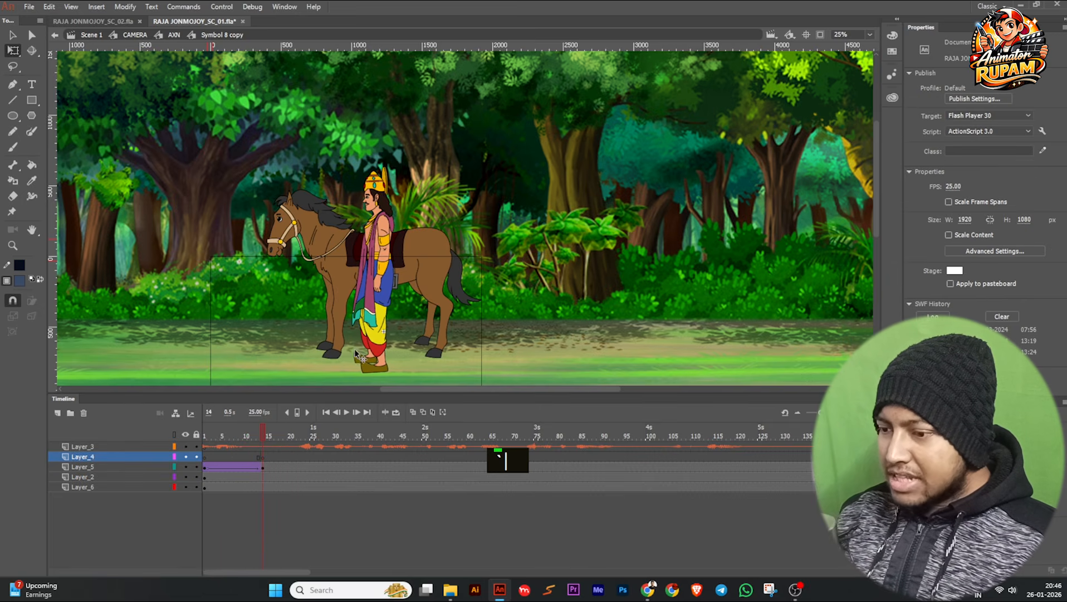
Open the character's Raja pro Side jump symbol at frame 16 and enlarge the timeline area to see more of its layers.
left_click(272, 466)
left_click(370, 315)
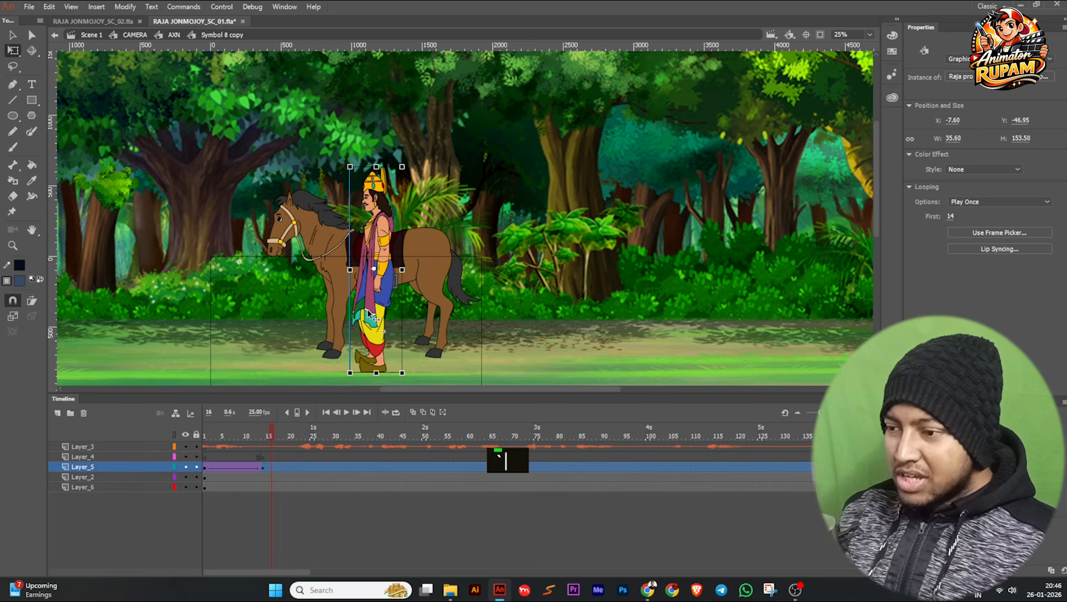
double_click(368, 315)
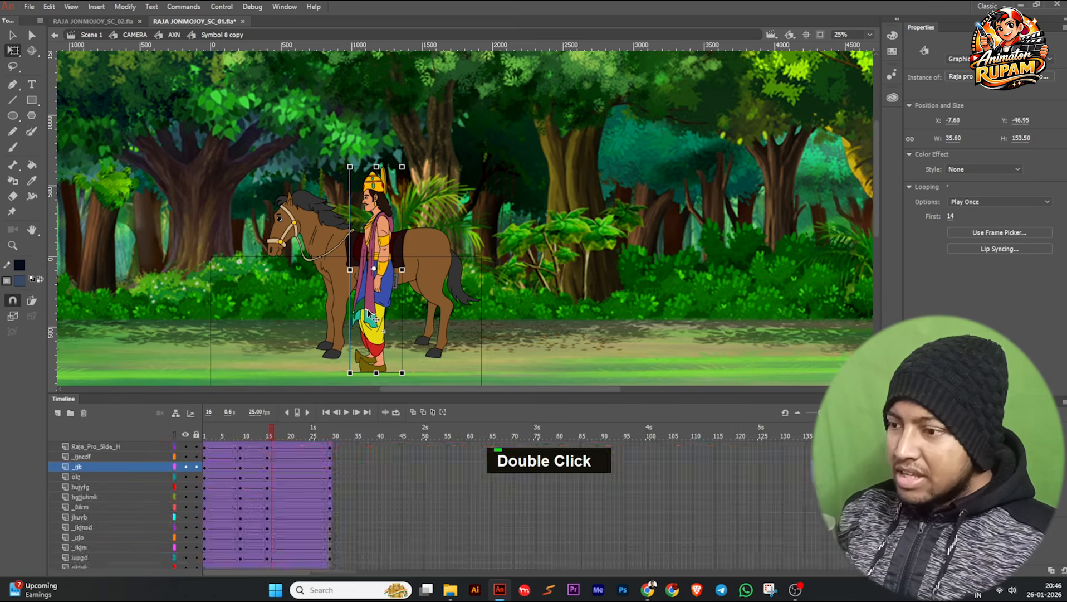
scroll(410, 357, "up", 2)
left_click_drag(565, 337, 560, 311)
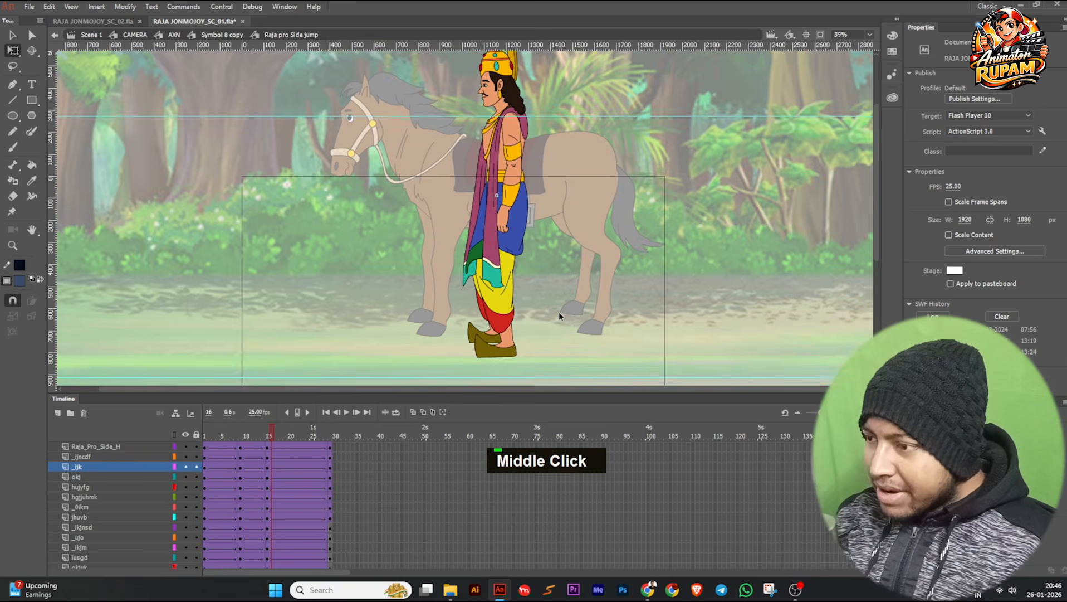
scroll(556, 336, "up", 2)
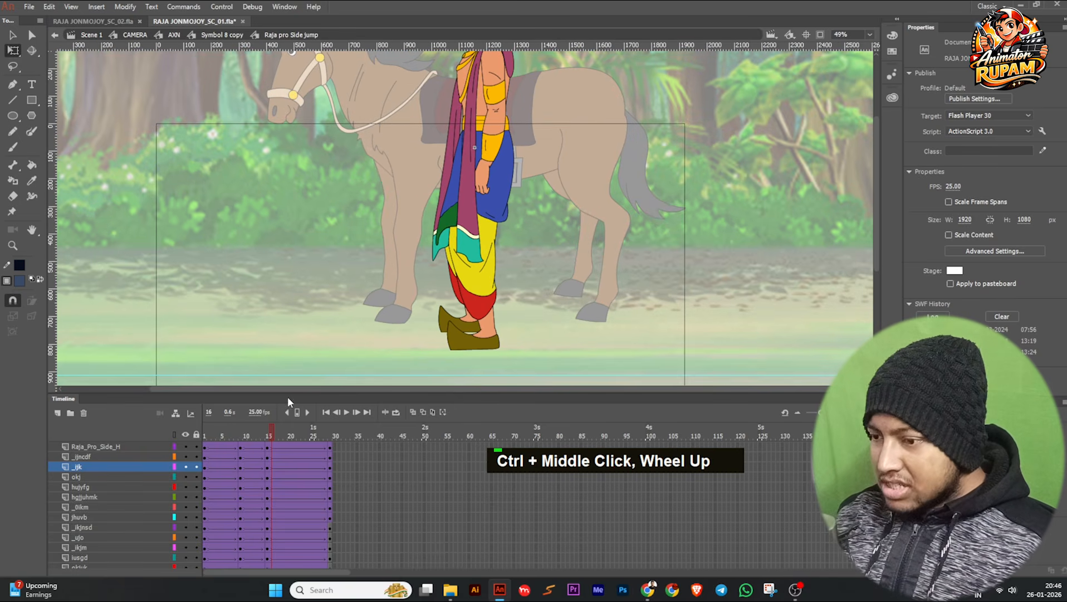
left_click_drag(288, 392, 290, 379)
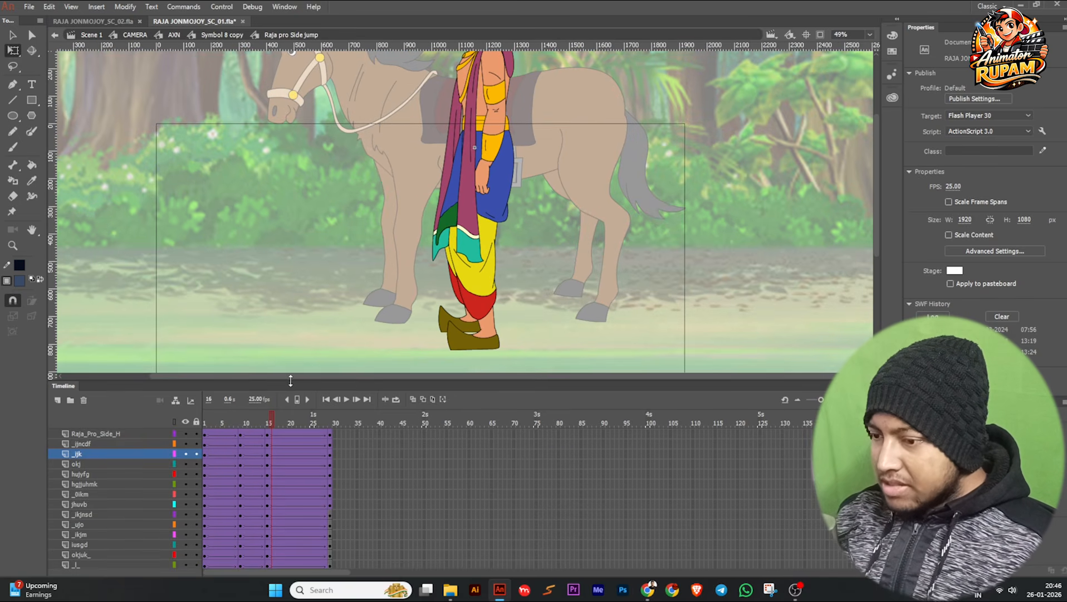
Scrub between frames 1 and 16 of the jump symbol to examine the leg and foot poses at its keyframes.
left_click_drag(271, 425, 200, 441)
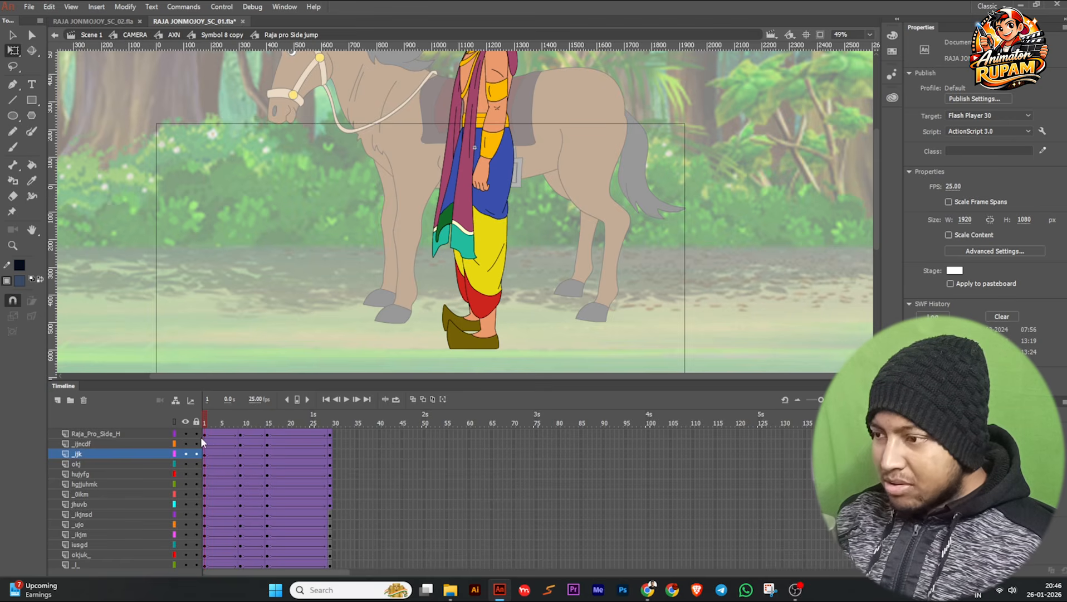
left_click(212, 438)
scroll(369, 248, "down", 3)
left_click_drag(368, 250, 368, 253)
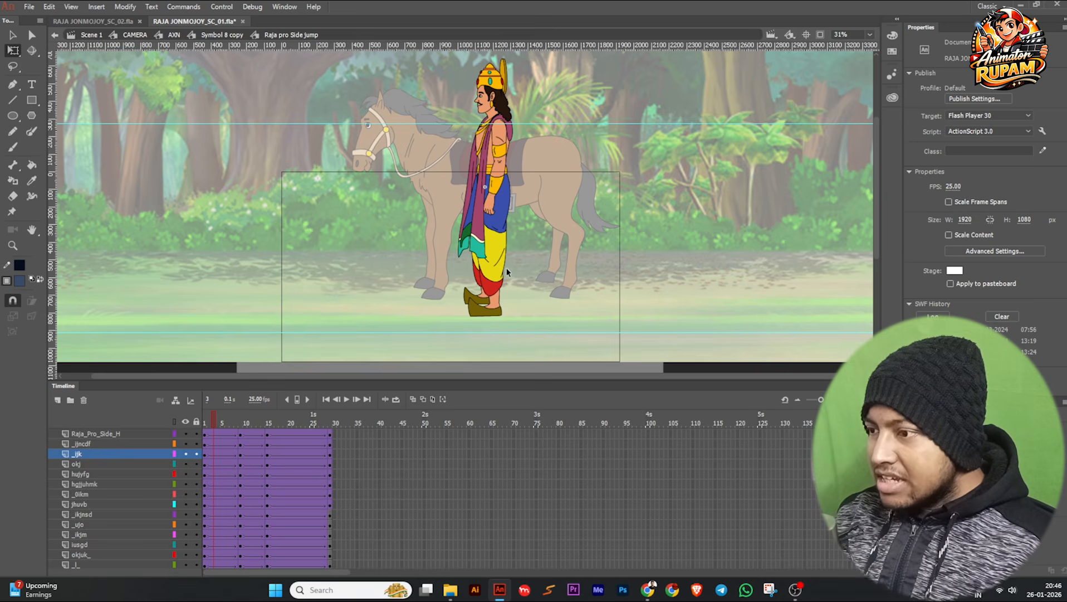
scroll(516, 320, "up", 2)
left_click_drag(202, 426, 243, 429)
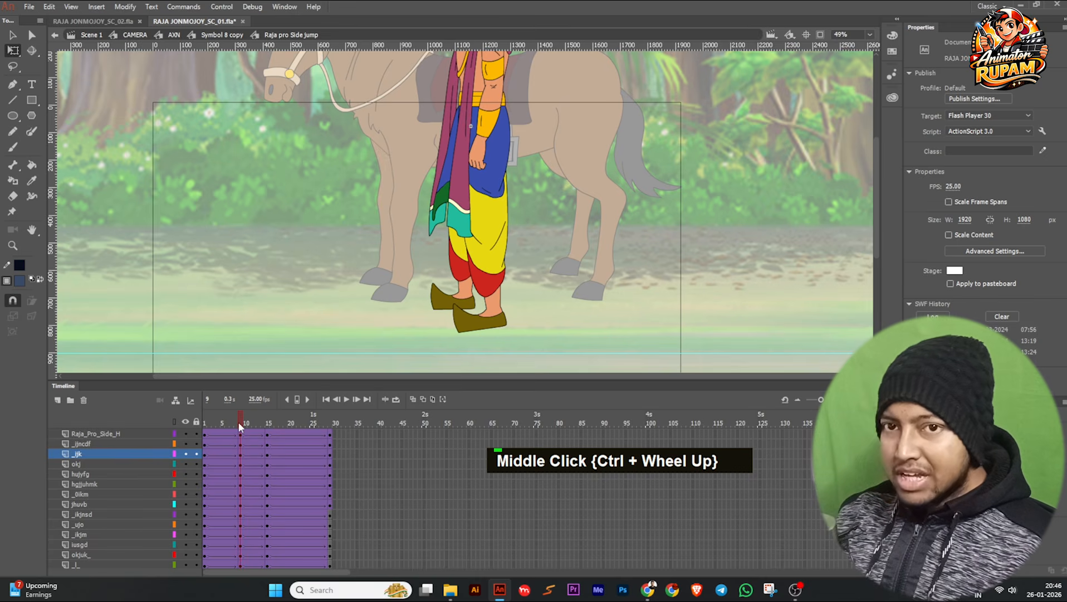
mouse_move(233, 421)
left_mouse_down()
mouse_move(230, 429)
mouse_move(244, 430)
left_mouse_up()
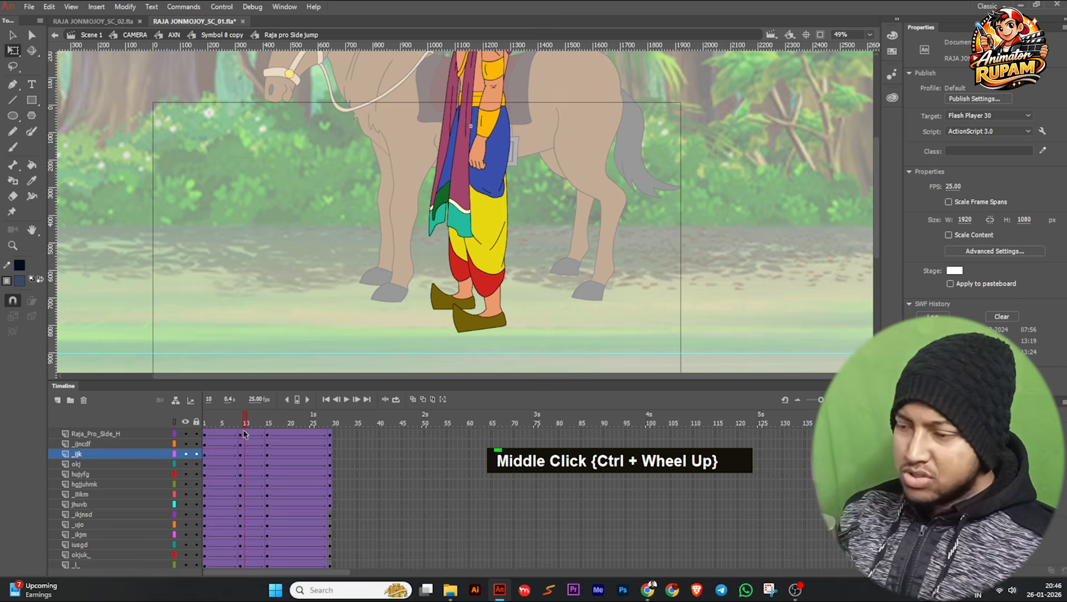
left_click_drag(247, 418, 269, 426)
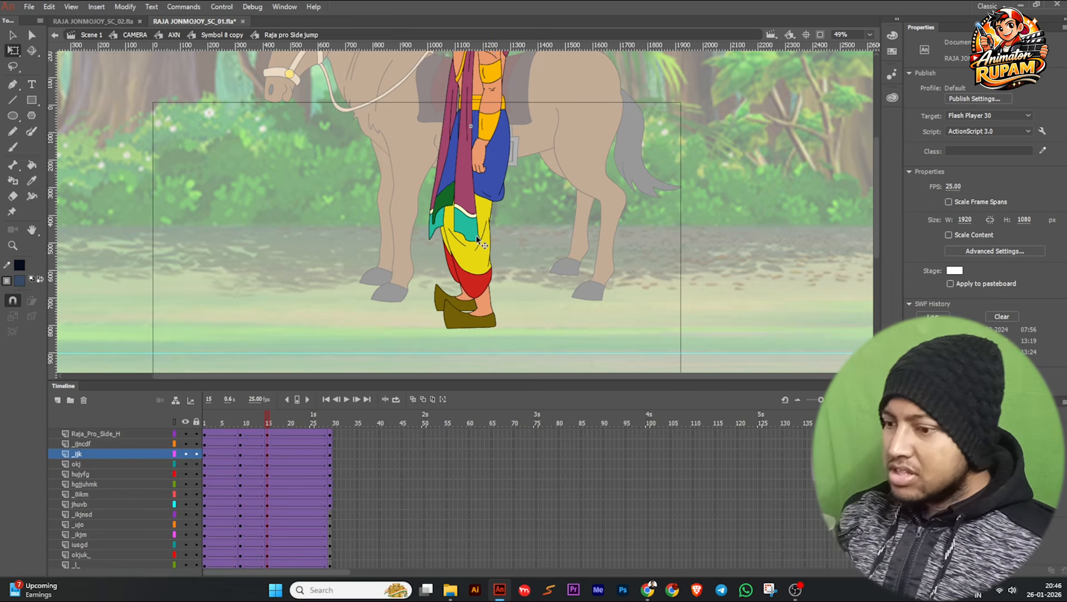
left_click_drag(275, 423, 176, 442)
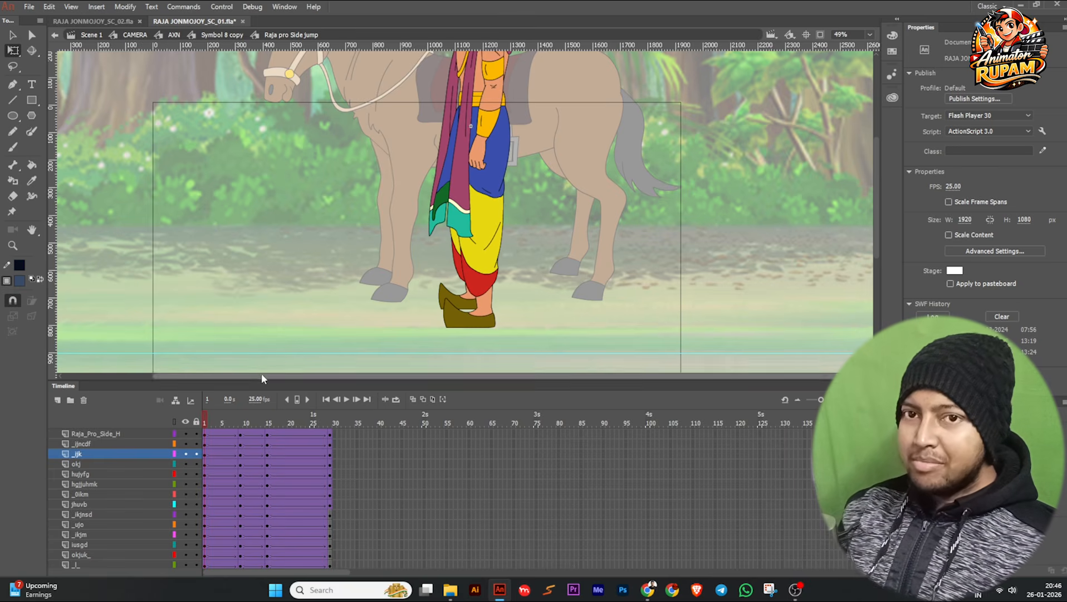
left_click_drag(212, 417, 272, 421)
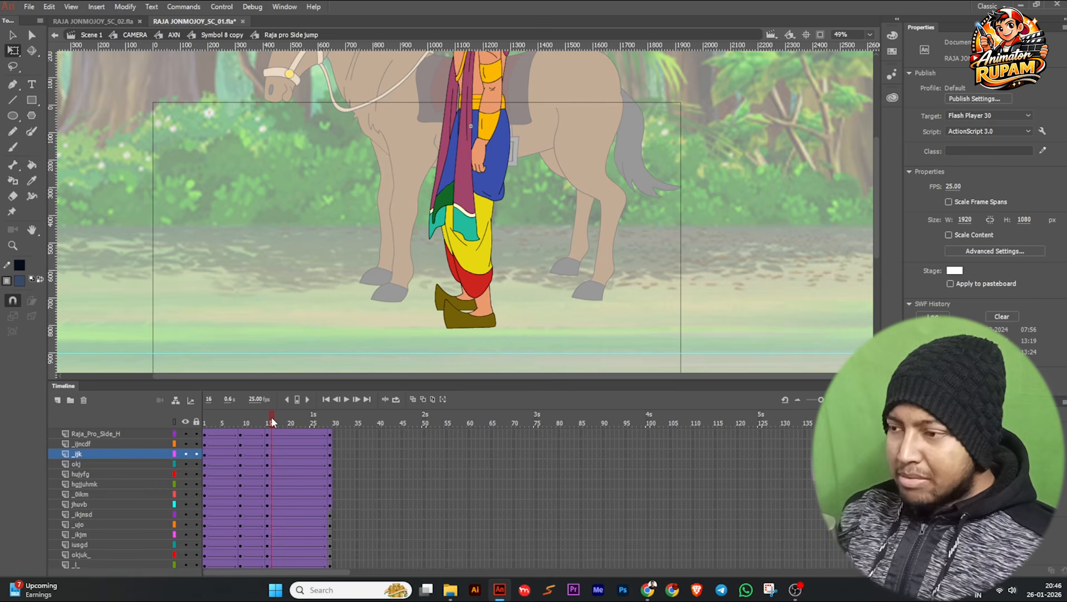
left_click_drag(272, 422, 223, 437)
Check the easing of the Raja_Pro_Side_H tweens at frames 4, 12 and 18, then return to Symbol 8 copy.
left_click(217, 433)
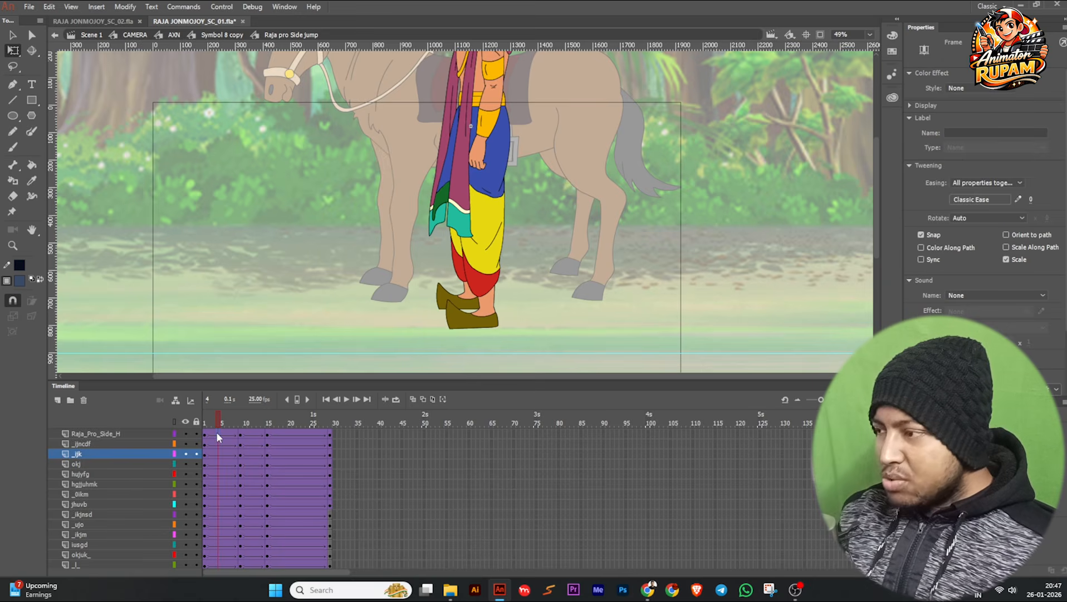
left_click(980, 199)
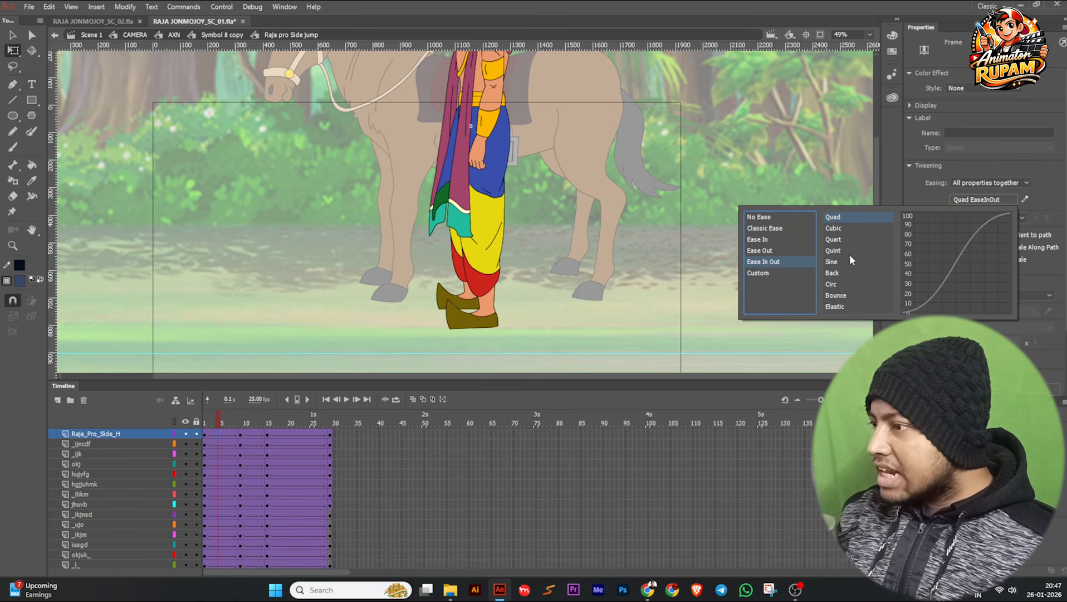
left_click(758, 239)
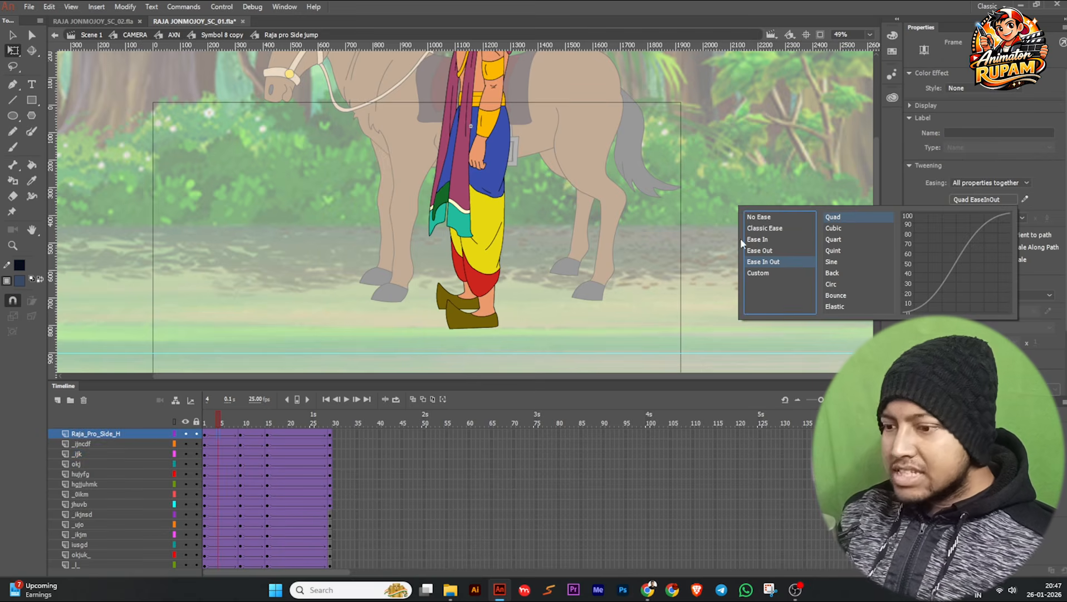
left_click(253, 438)
left_click(968, 200)
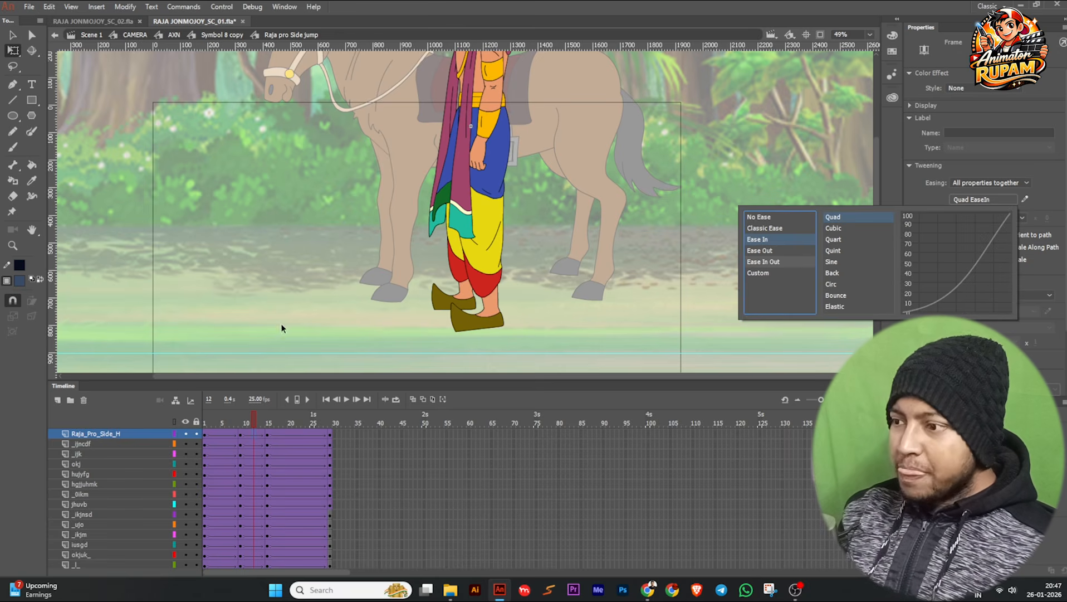
left_click(281, 439)
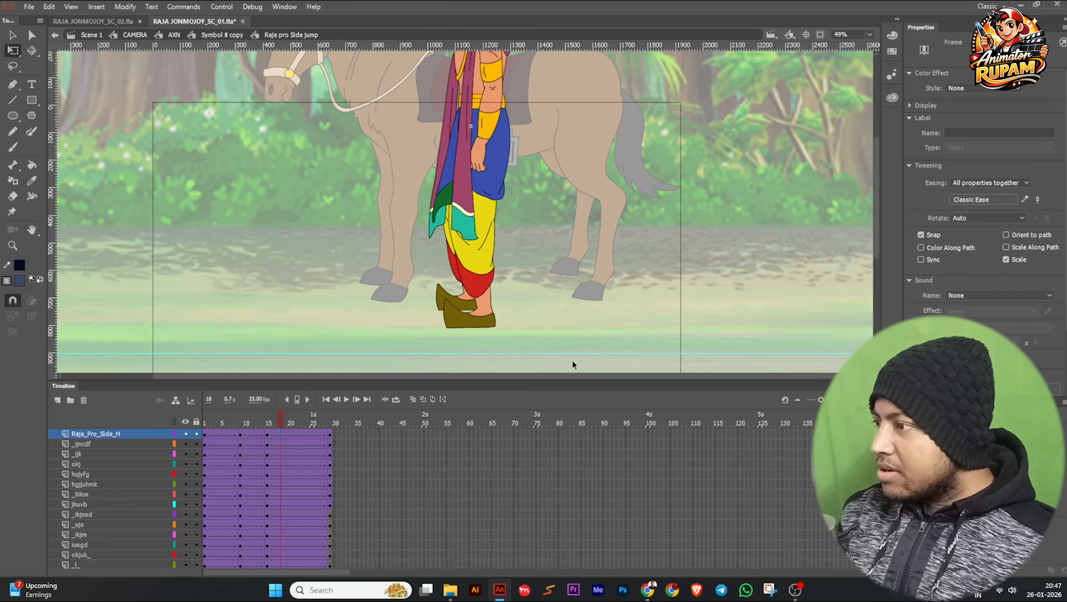
double_click(975, 199)
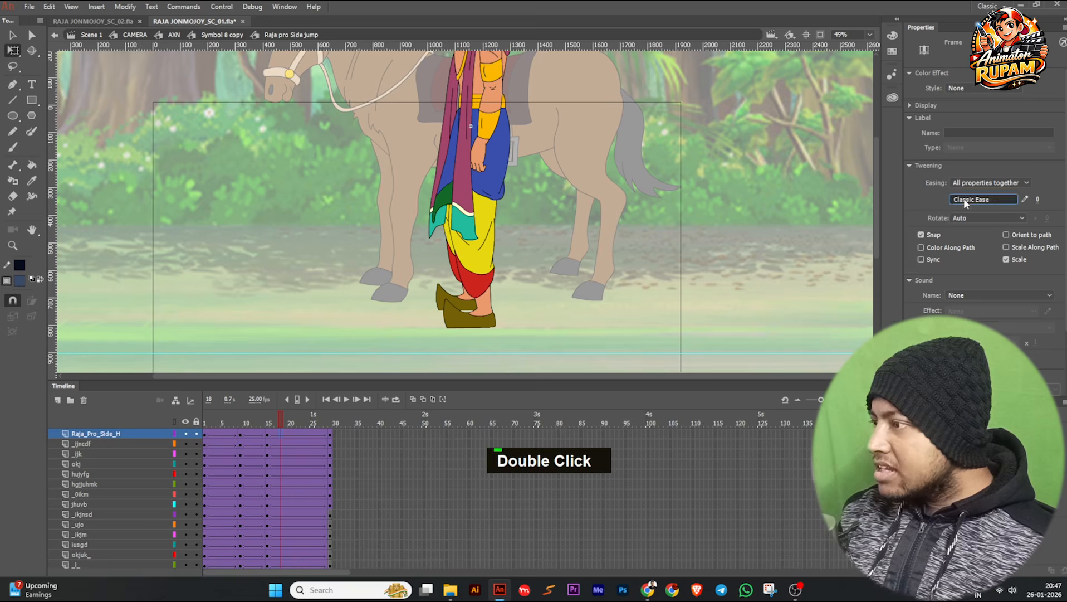
left_click(657, 264)
scroll(485, 276, "down", 1)
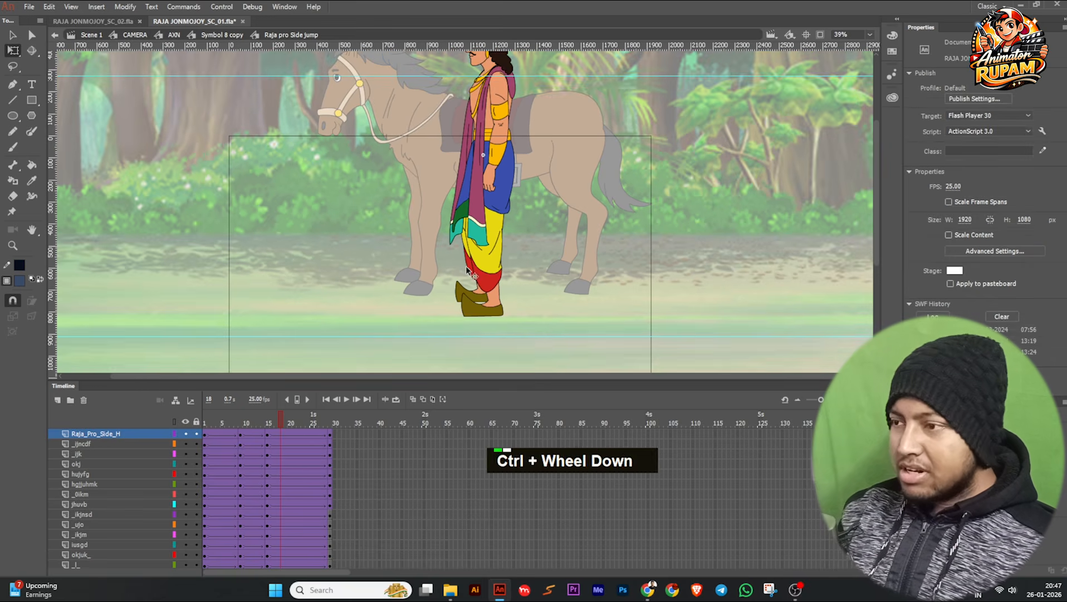
double_click(465, 270)
scroll(465, 270, "down", 2, "ctrl")
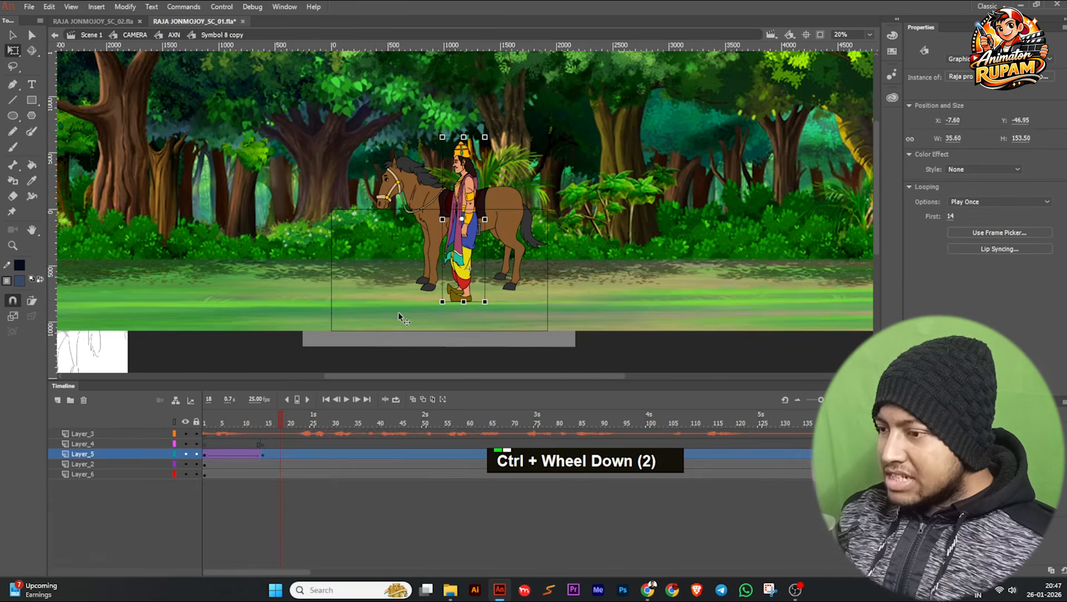
Leave Symbol 8 copy for AXN, move to the archer shot at frame 994, and view it in CAMERA at frame 995.
double_click(579, 348)
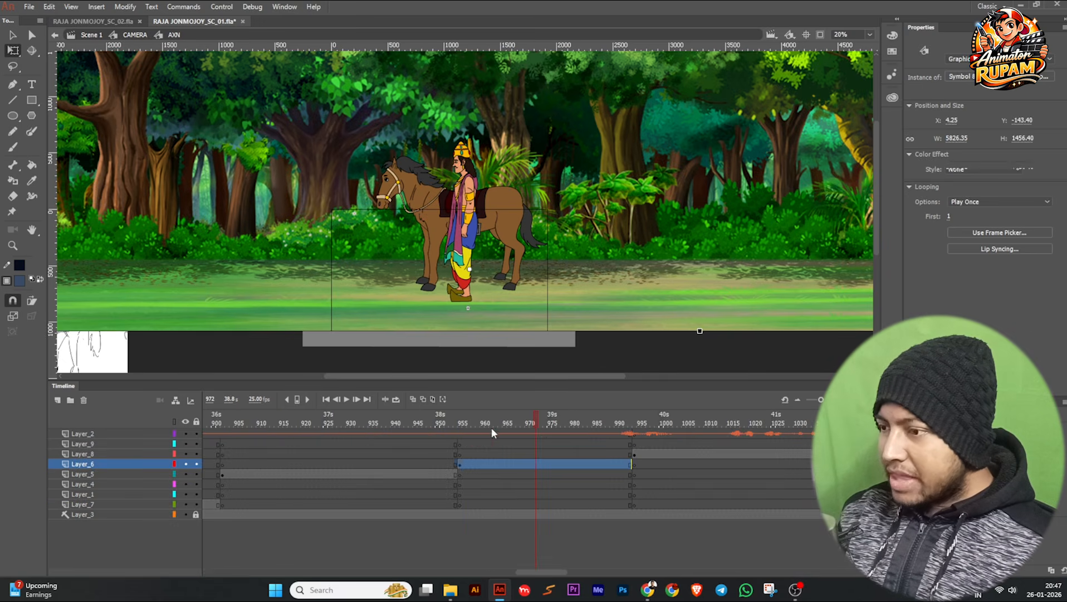
left_click(493, 427)
left_click_drag(493, 427, 637, 440)
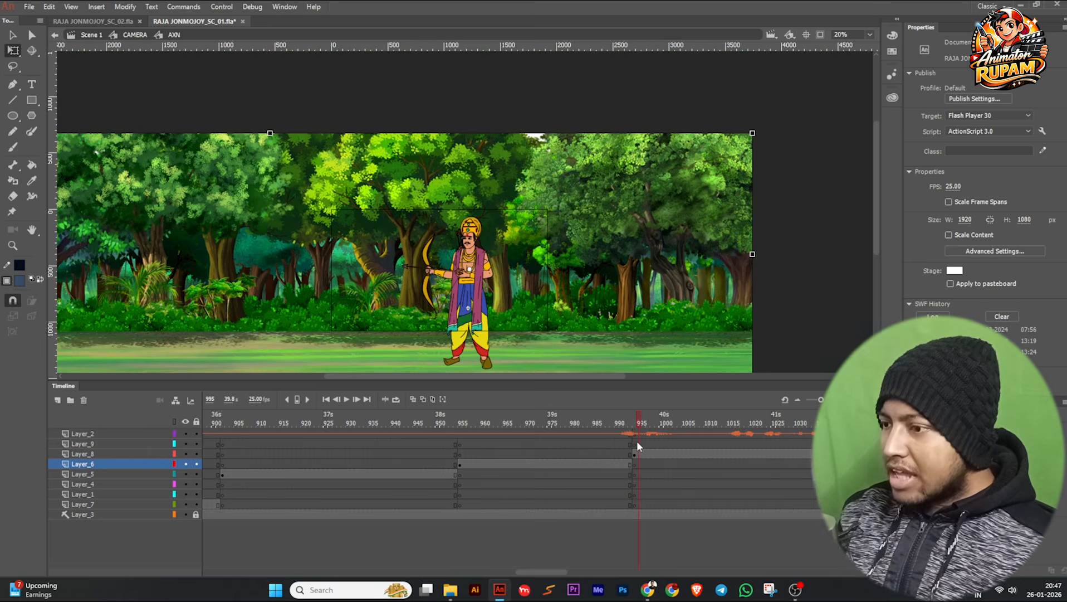
double_click(795, 307)
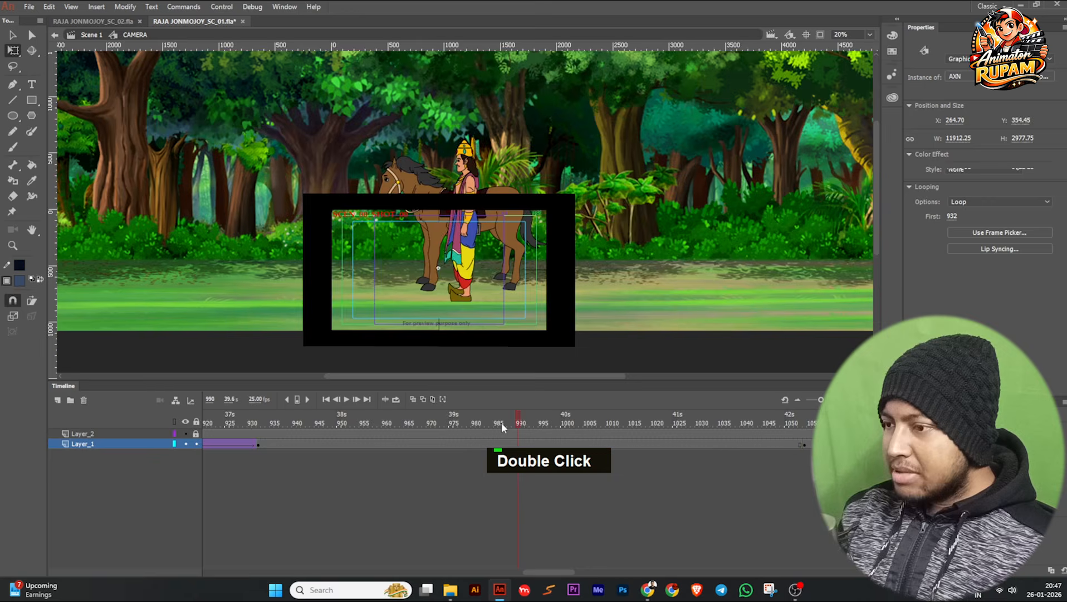
left_click_drag(501, 421, 538, 444)
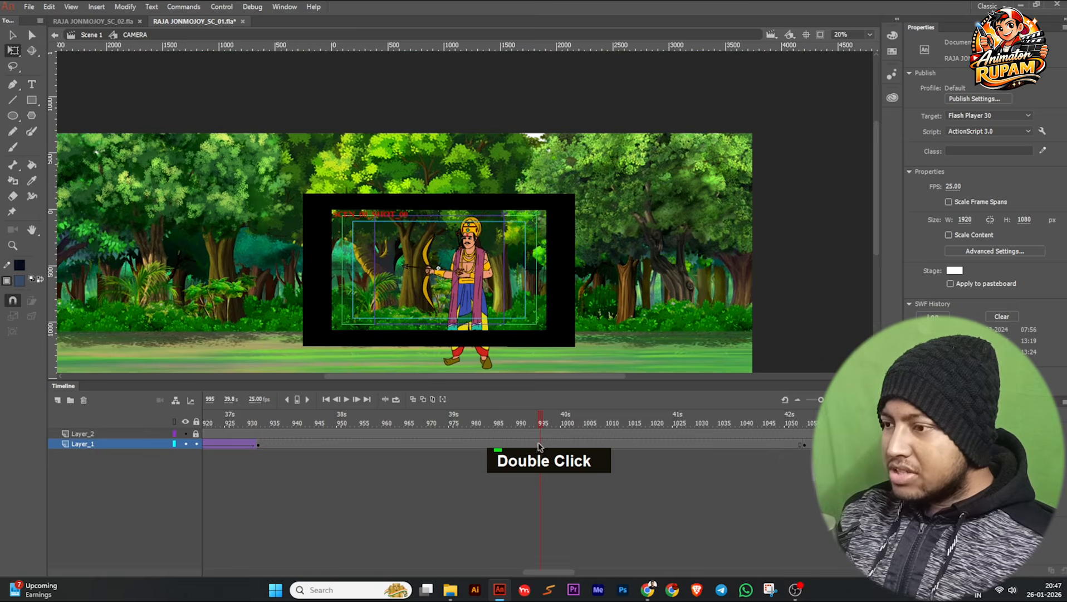
Reopen the AXN symbol from CAMERA and go to frame 994, where the archer shot begins.
left_click(479, 306)
scroll(479, 306, "up", 2)
double_click(478, 305)
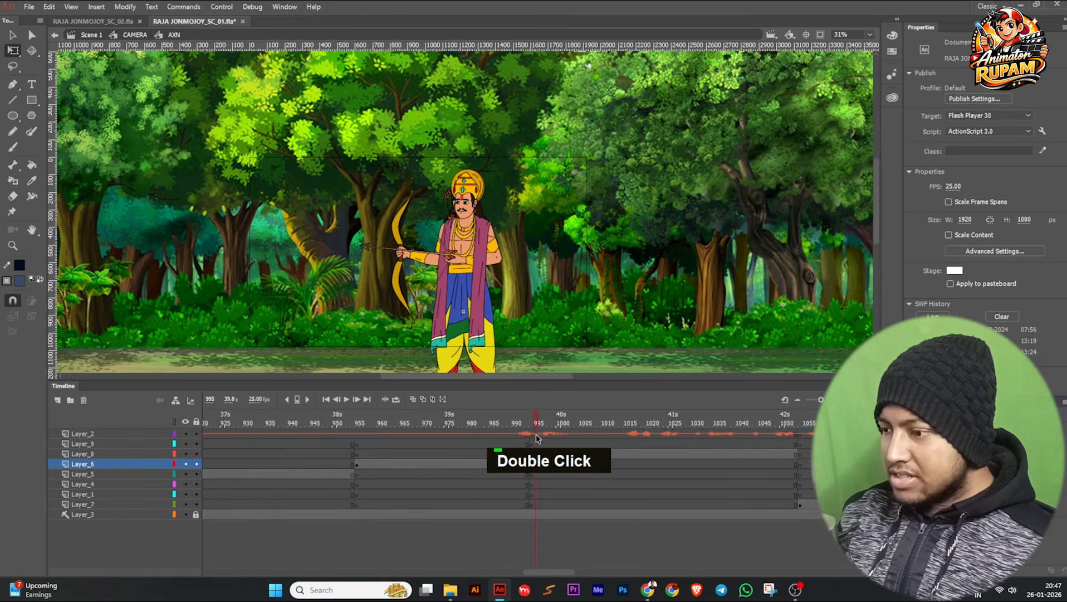
left_click(522, 423)
left_click_drag(528, 426, 529, 426)
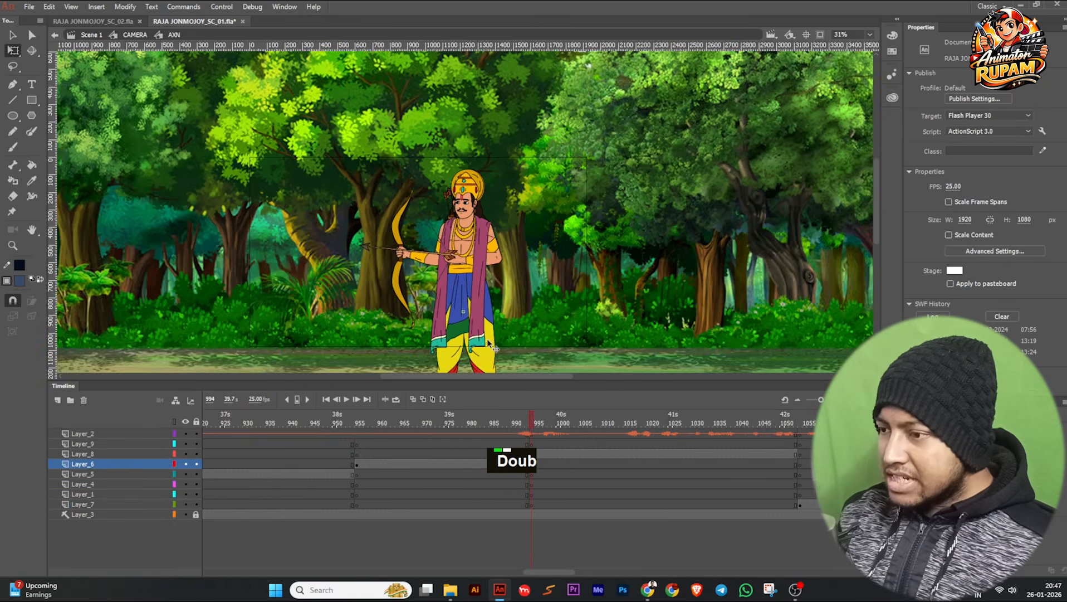
Hide Layer_8 at frame 994, keeping Layer_6 shown, to uncover the storyboard sketches behind the forest artwork.
scroll(464, 279, "up", 1)
scroll(464, 279, "down", 3)
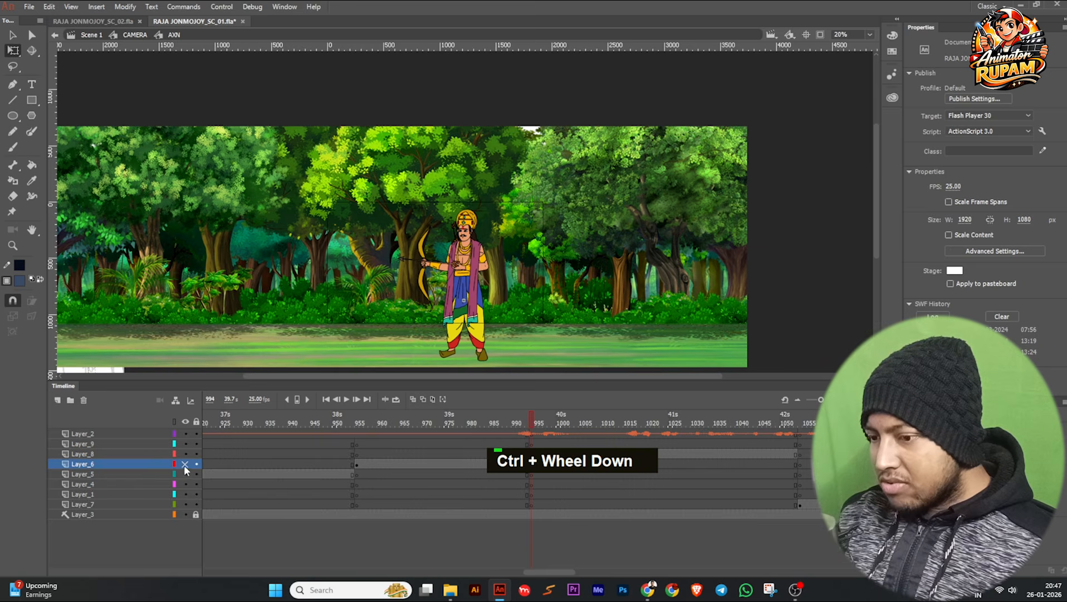
left_click(185, 464)
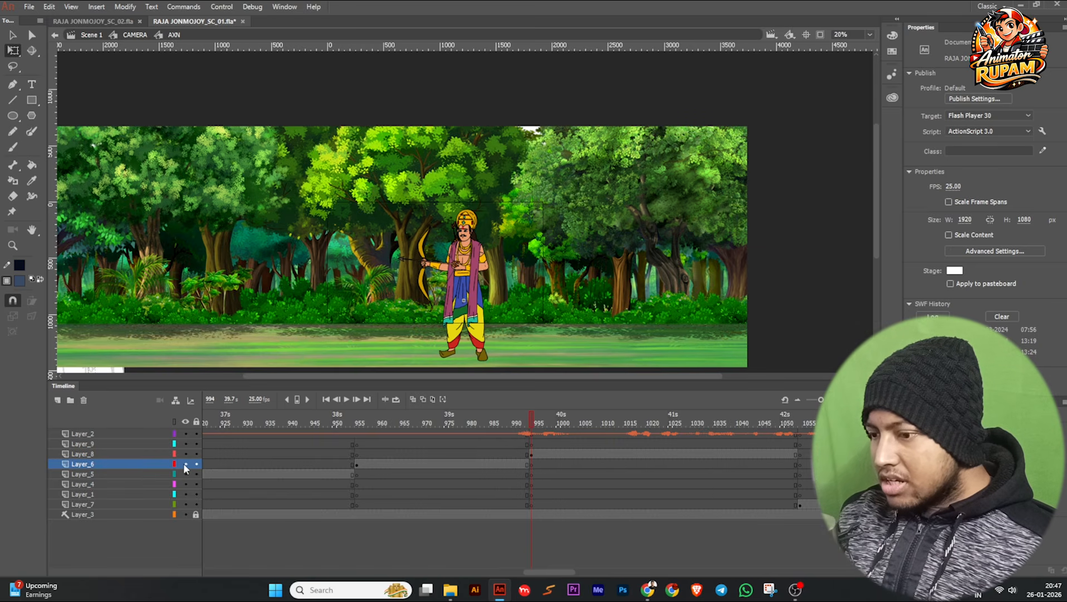
left_click(184, 464)
scroll(312, 286, "down", 2)
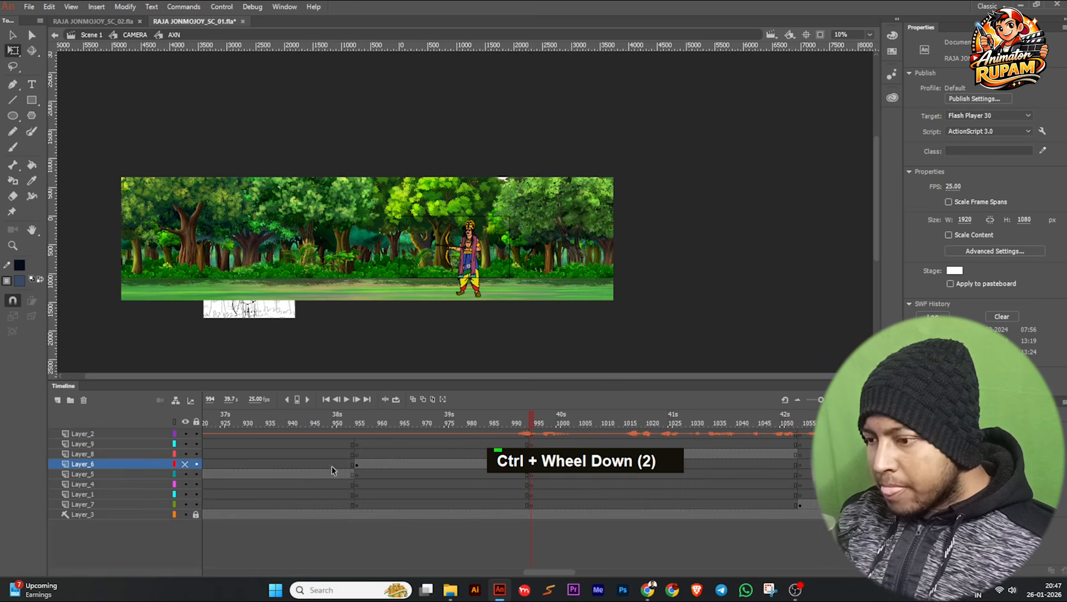
left_click(185, 463)
left_click(185, 453)
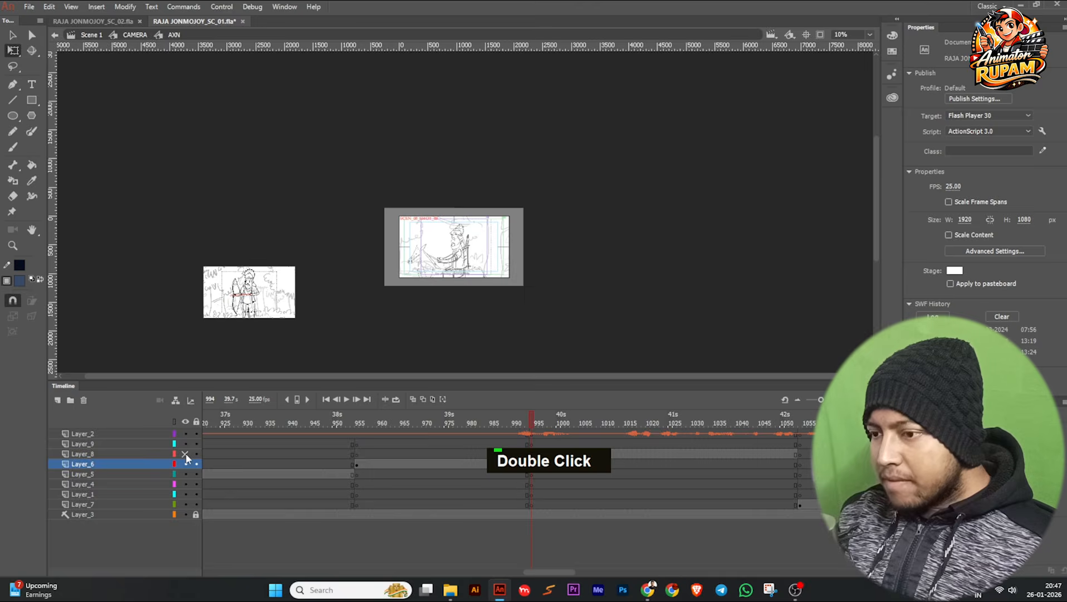
Play the archer storyboard sketch through to the deer shot, then return to frame 1000.
scroll(268, 319, "up", 1)
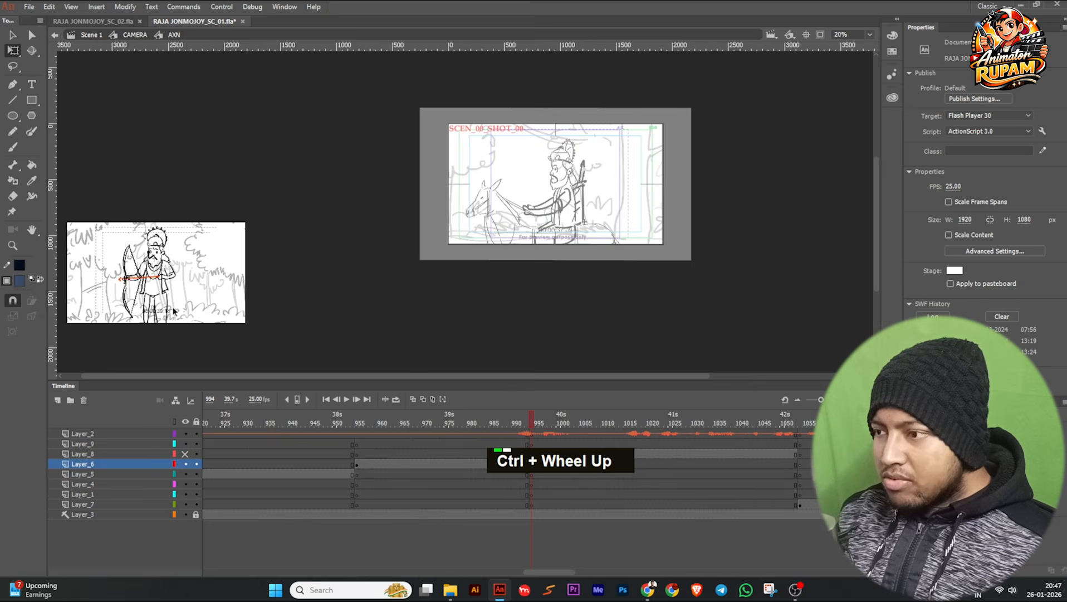
middle_click(312, 315)
scroll(135, 319, "up", 1)
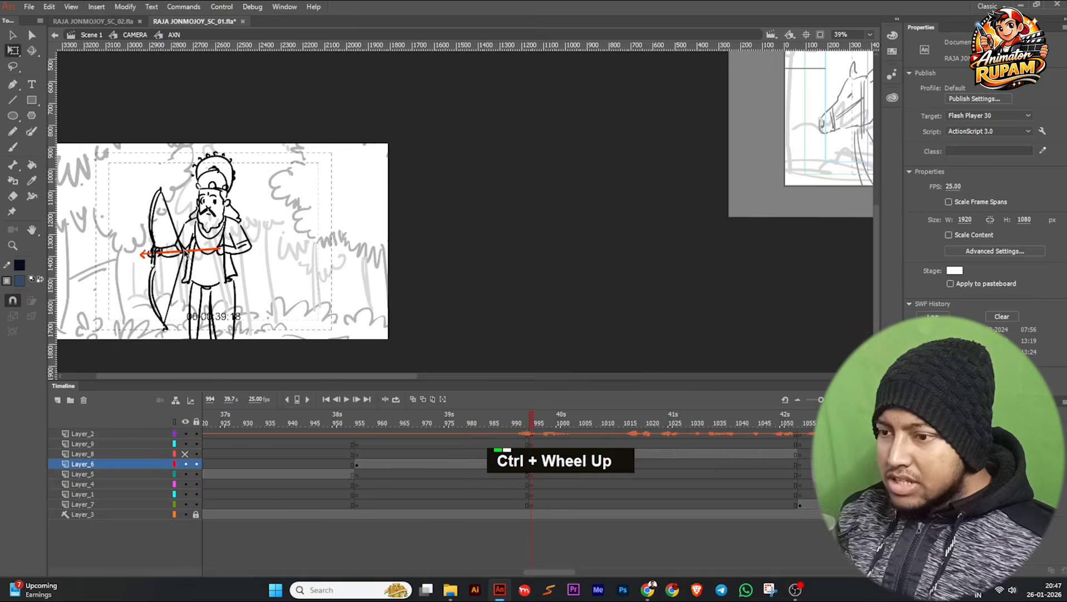
left_click(347, 399)
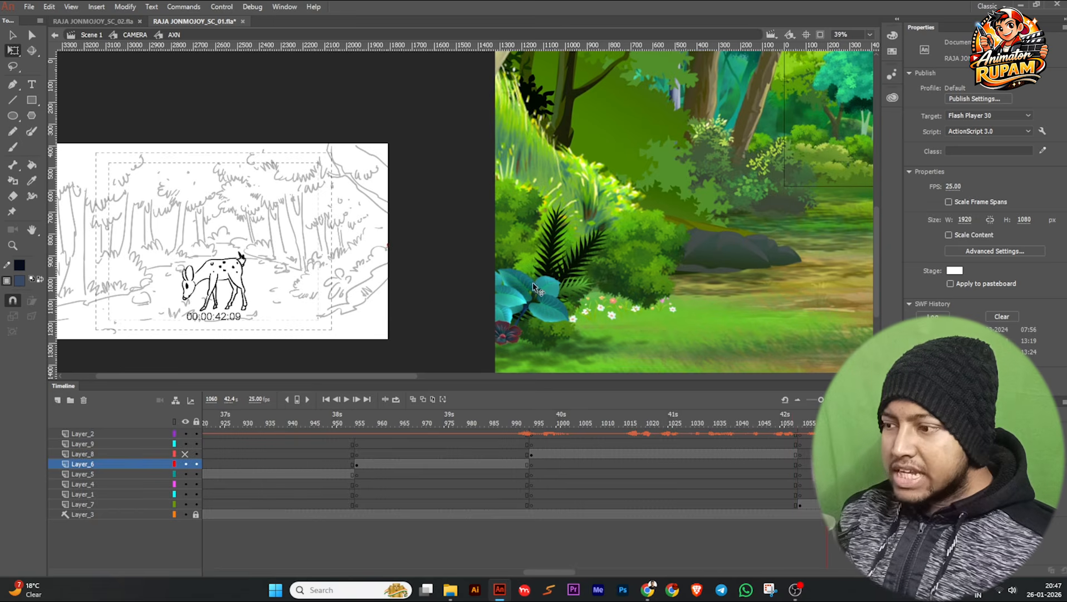
scroll(486, 313, "down", 2, "ctrl")
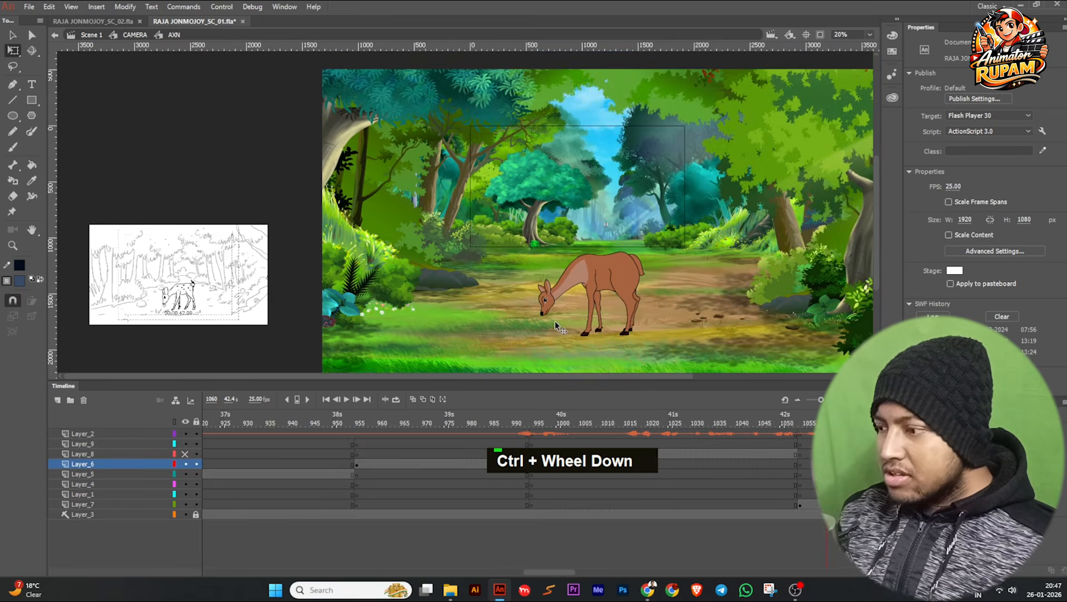
left_click_drag(736, 424, 560, 469)
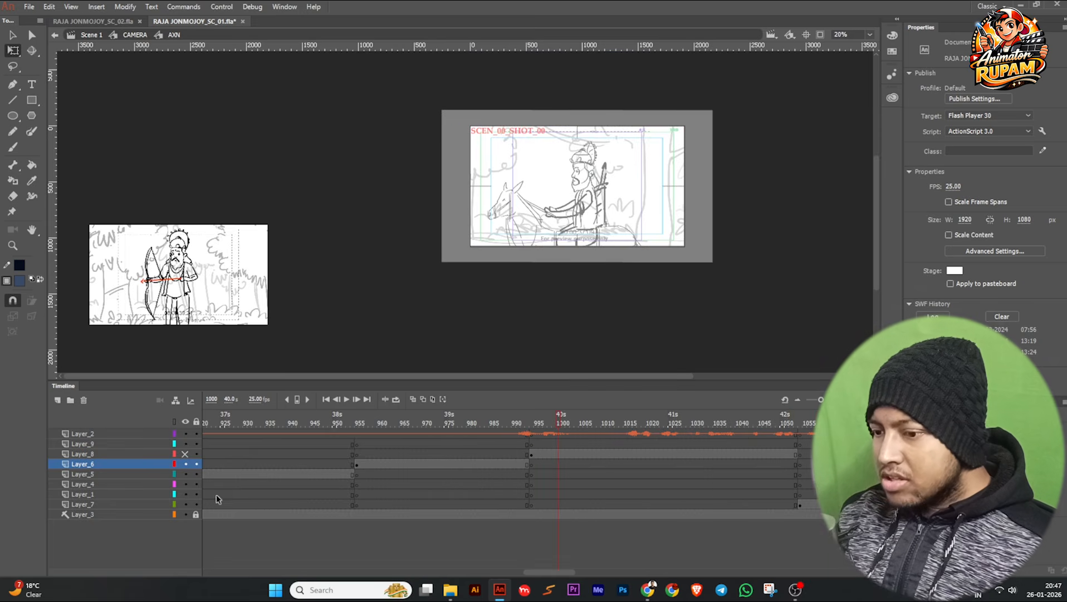
Show Layer_8 again and open the archer shot's Symbol 8 copy 2 for editing.
left_click(185, 453)
scroll(552, 266, "up", 1, "ctrl")
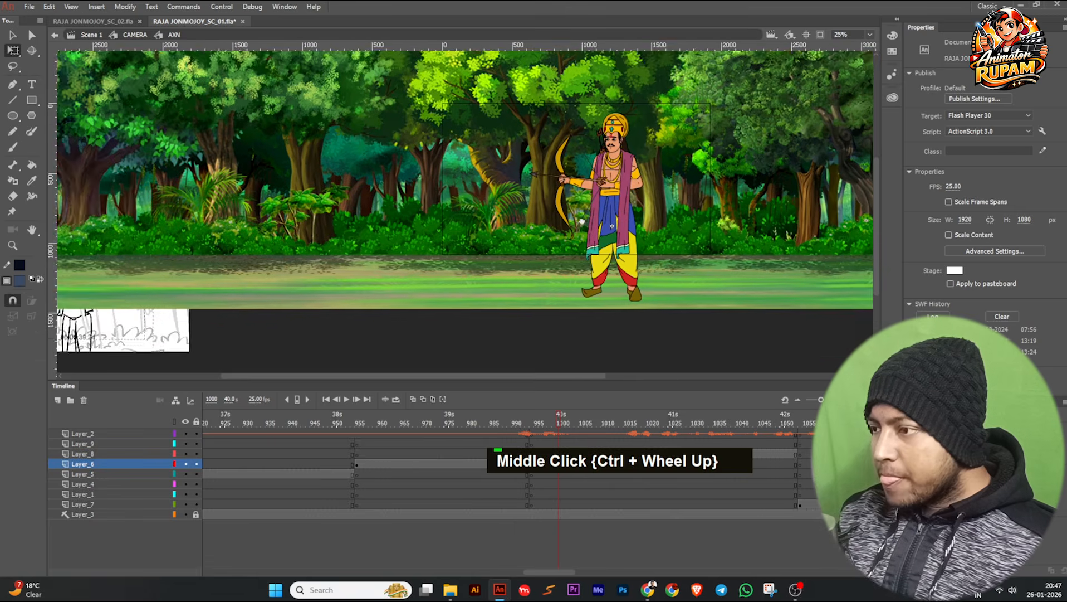
double_click(555, 256)
scroll(556, 256, "up", 3, "ctrl")
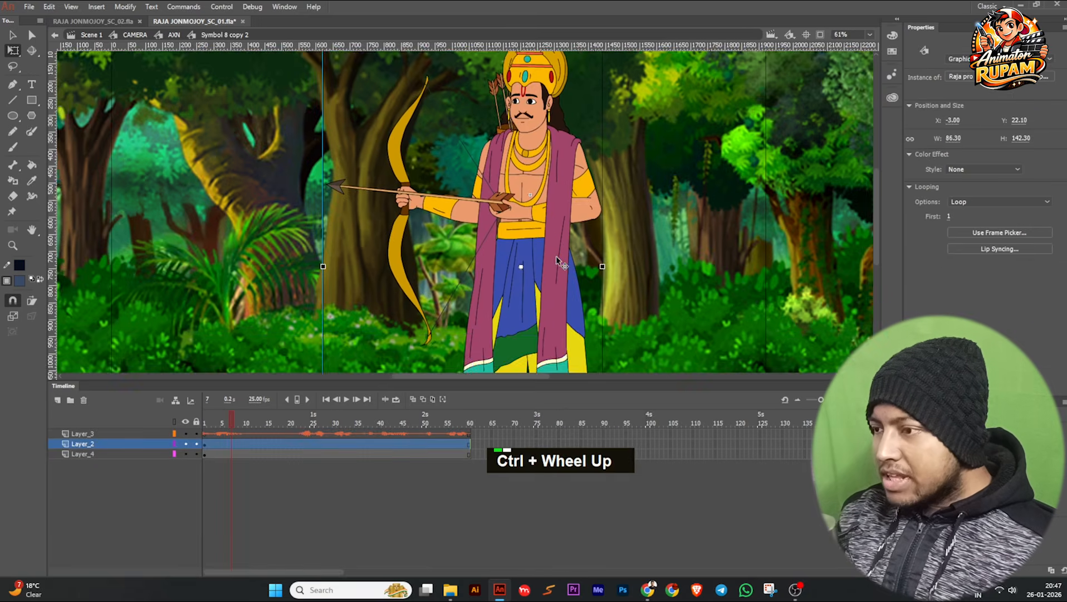
scroll(554, 295, "down", 2, "ctrl")
Scrub Symbol 8 copy 2 between frames 1 and 48 to examine the archer's bow-drawing poses, ending at frame 34.
left_click(205, 421)
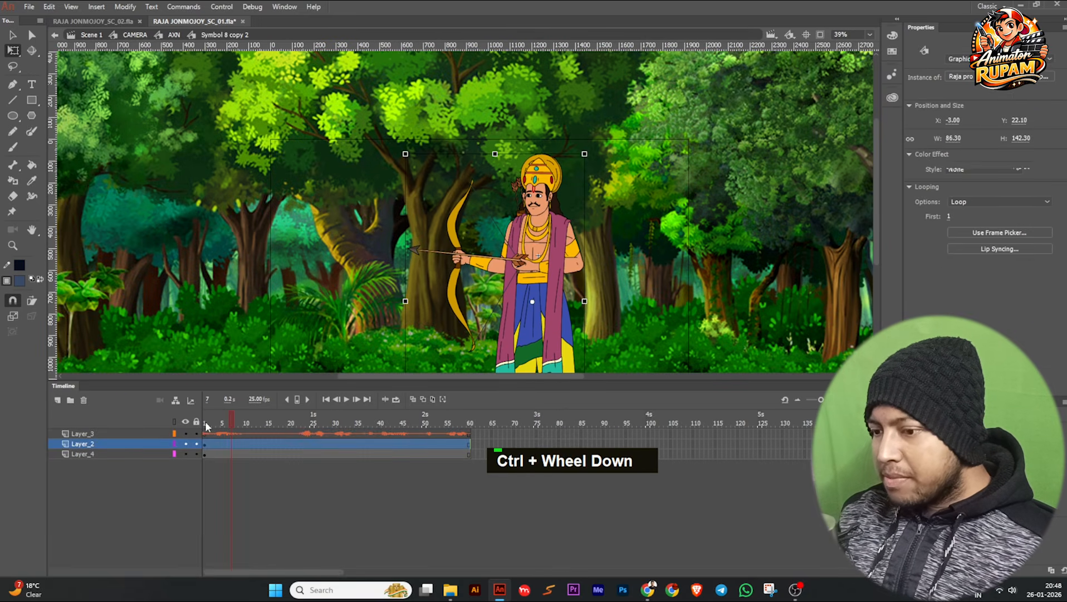
left_click_drag(233, 422, 415, 418)
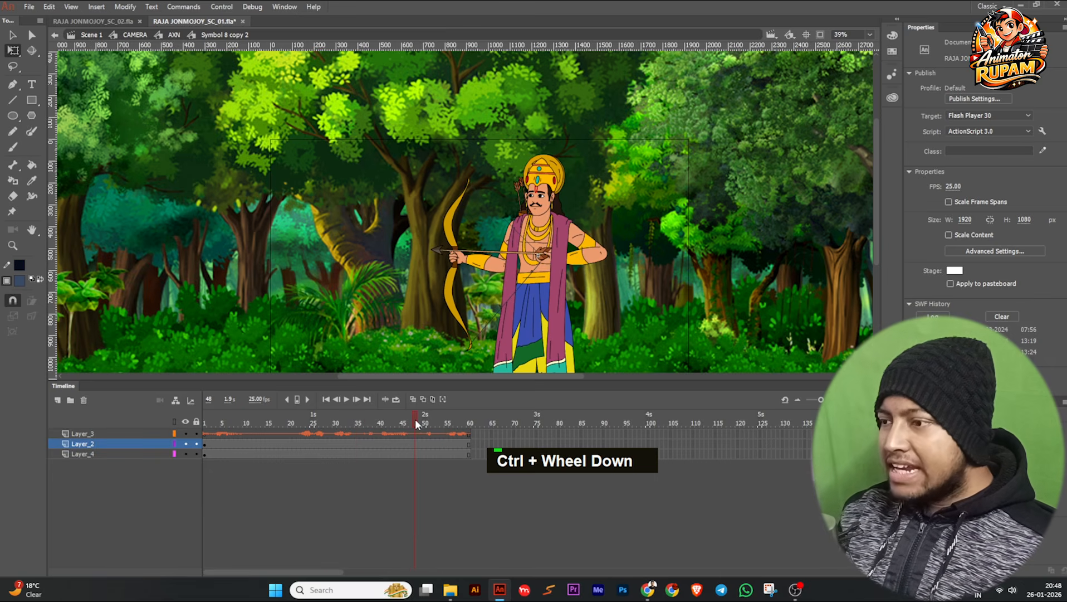
key("space")
left_click_drag(411, 284, 271, 223)
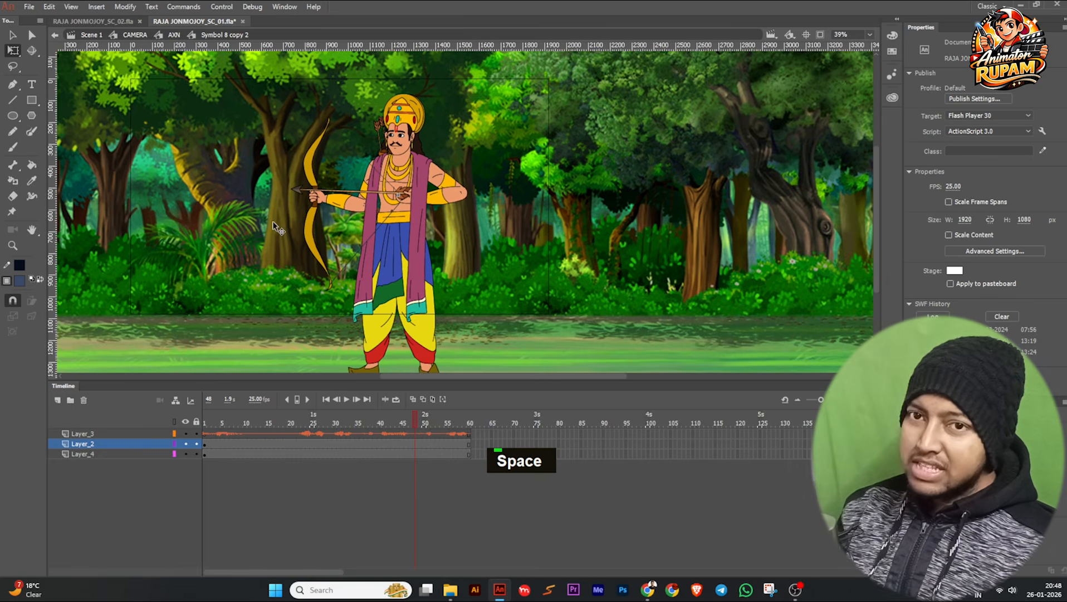
scroll(381, 207, "up", 1, "ctrl")
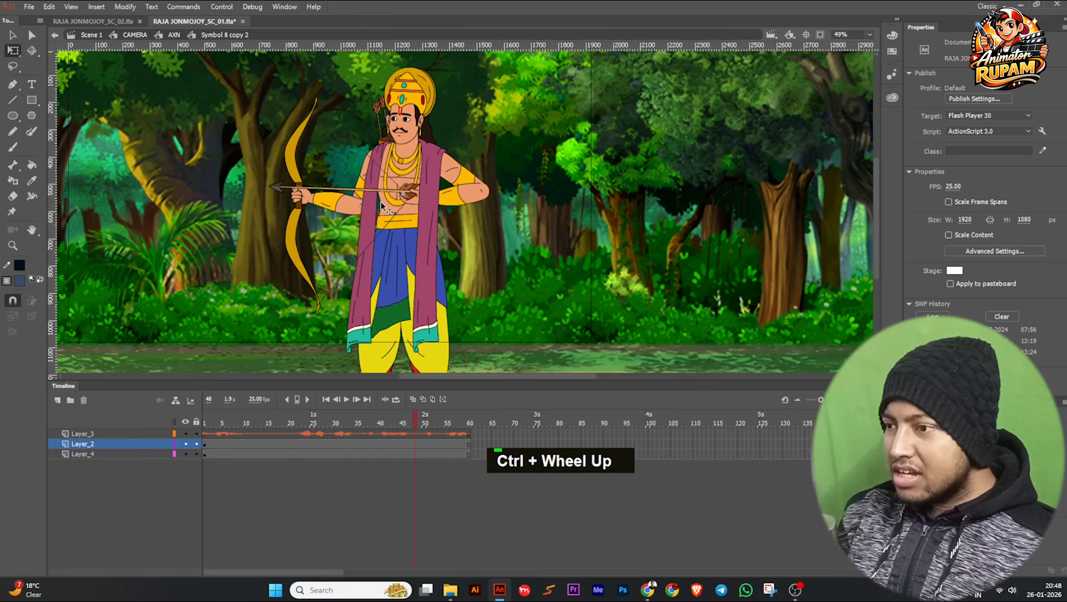
scroll(383, 223, "down", 1, "ctrl")
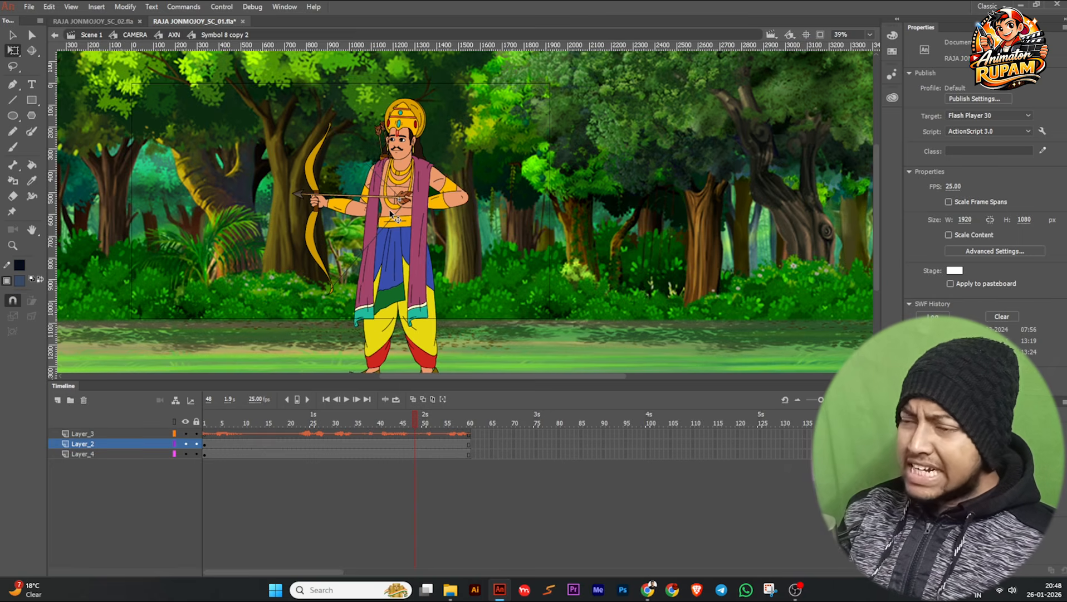
scroll(392, 215, "up", 2, "ctrl")
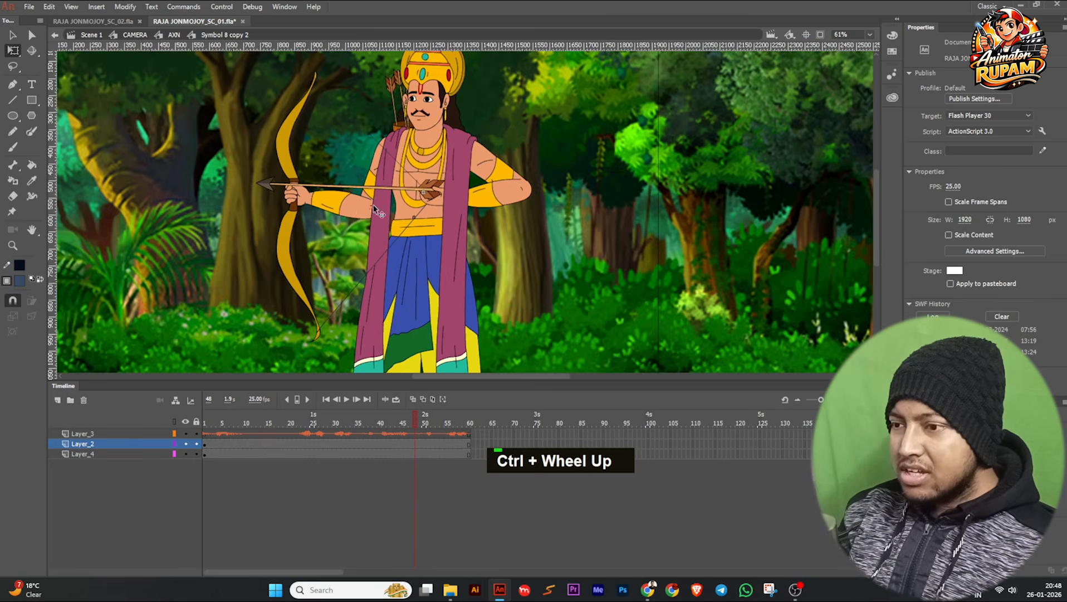
scroll(402, 190, "down", 1, "ctrl")
scroll(423, 190, "down", 1, "ctrl")
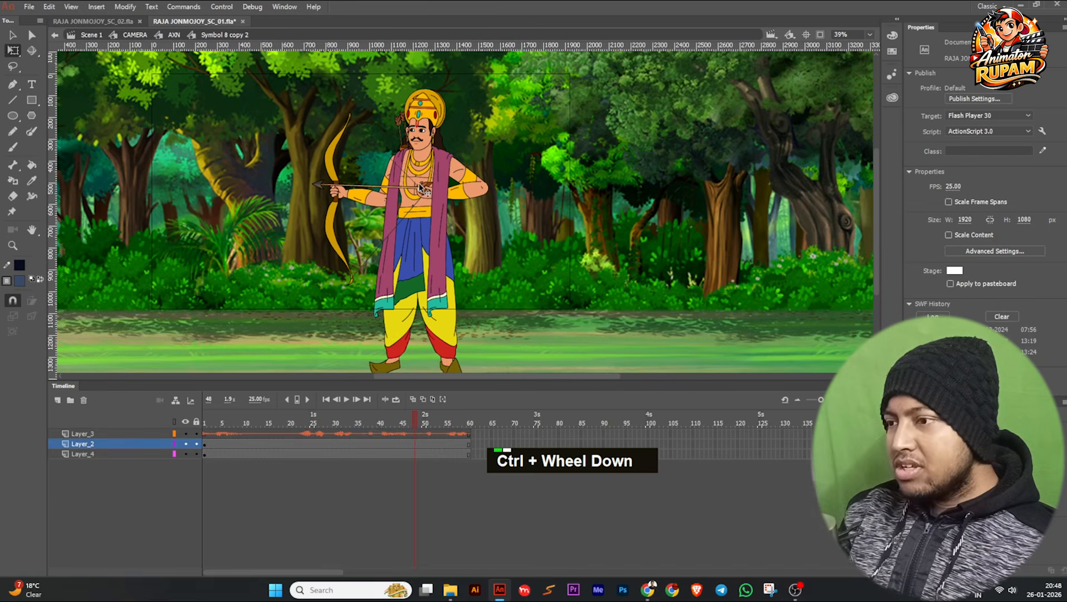
scroll(385, 194, "up", 1, "ctrl")
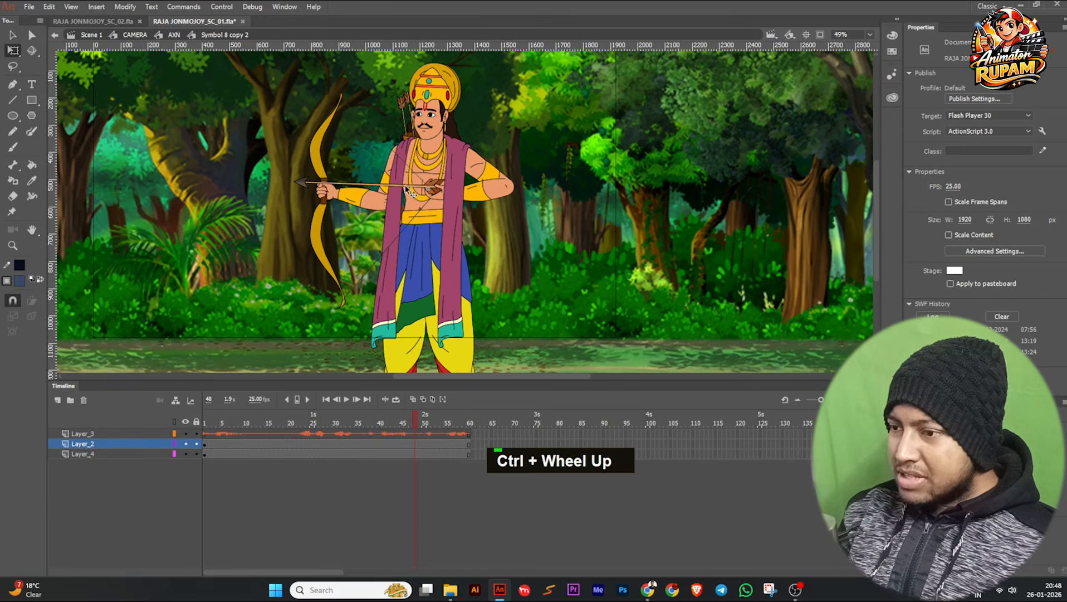
left_click_drag(387, 422, 353, 423)
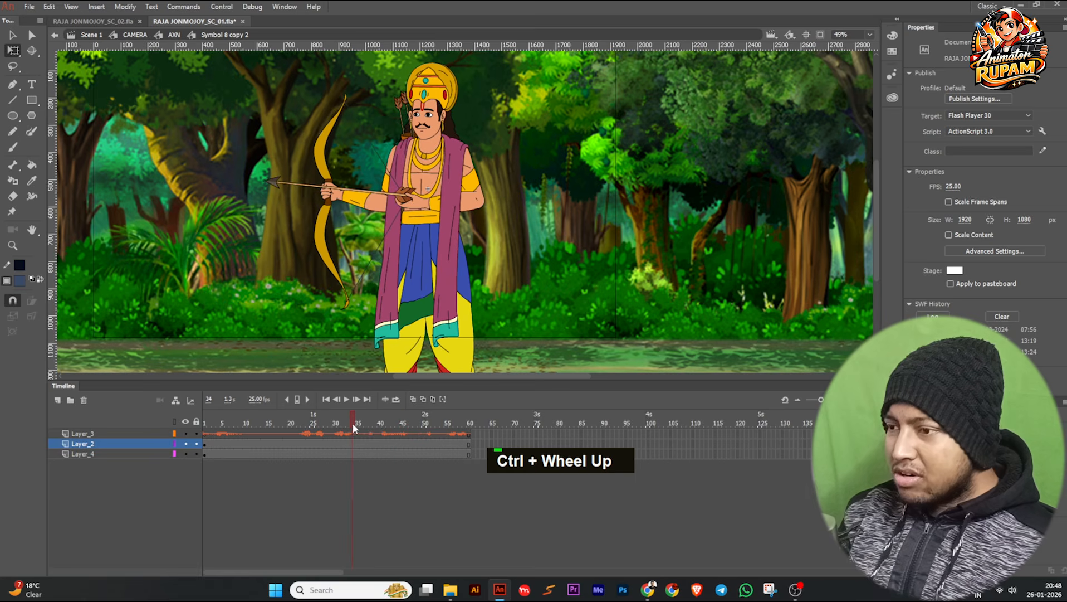
Open the archer's Raja pro Arch Act symbol at frame 37 and enlarge the timeline area to see more of its layers.
left_click(413, 240)
scroll(413, 241, "down", 1, "ctrl")
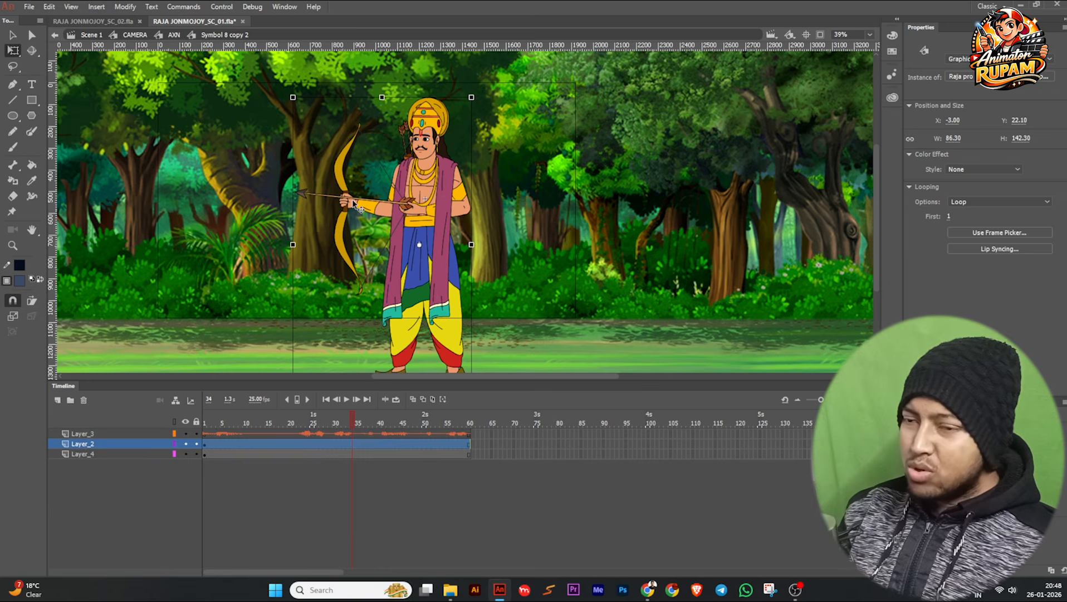
double_click(375, 210)
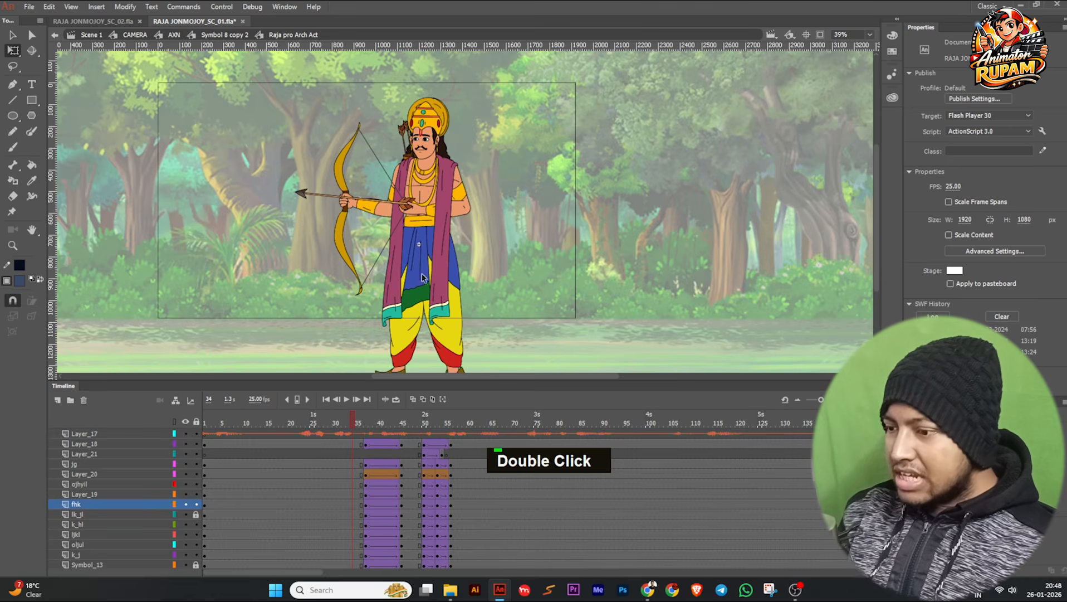
scroll(448, 286, "up", 1, "ctrl")
left_click(362, 425)
left_click_drag(362, 425, 365, 420)
key("ctrl")
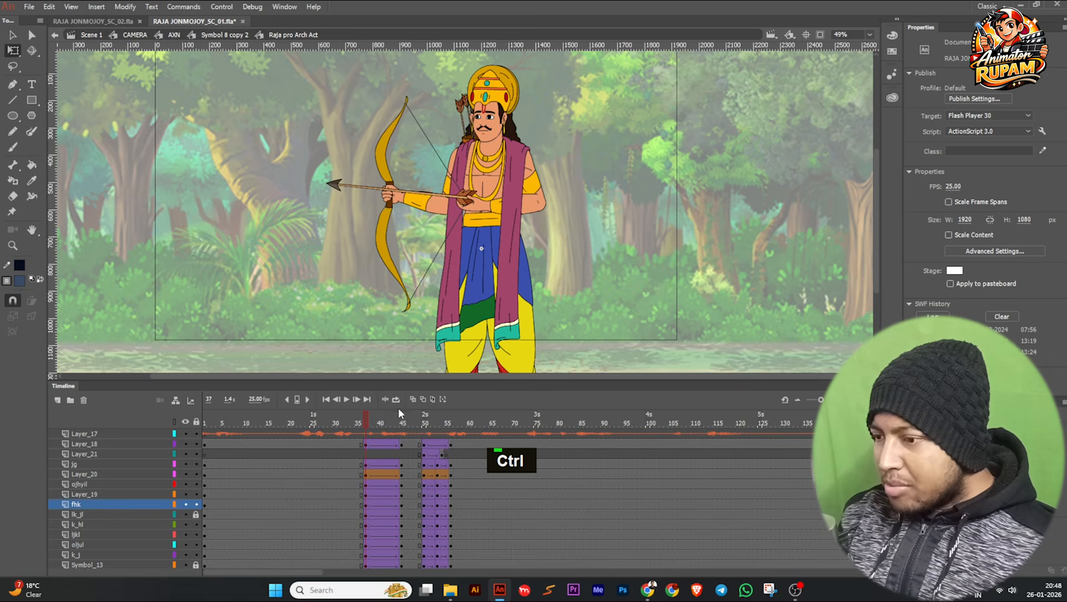
left_click_drag(405, 383, 411, 332)
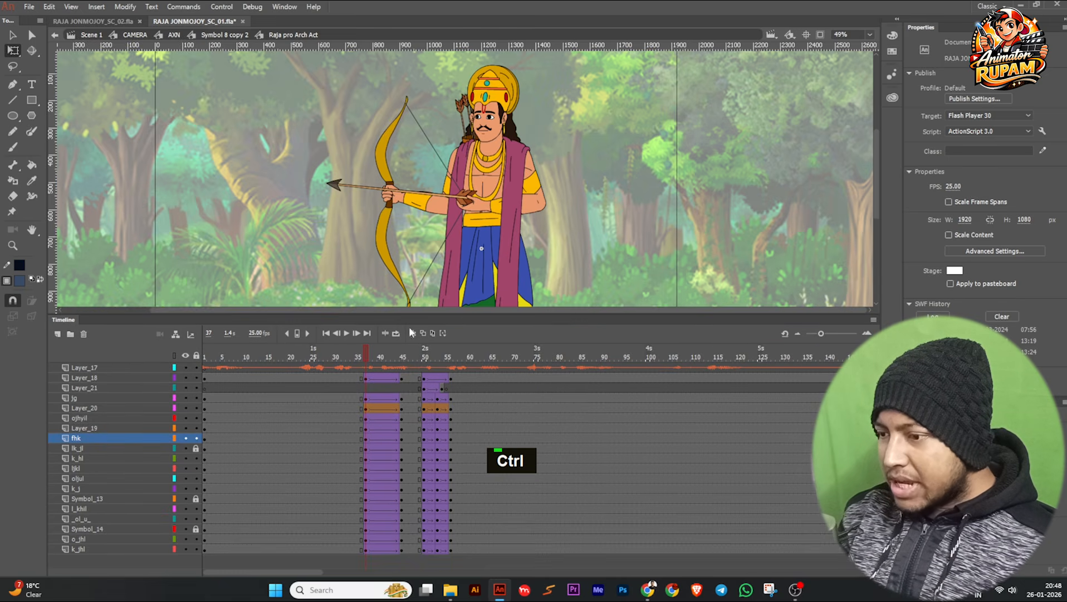
Check the tween easing on Layer_20 and examine the bowstring shape at frame 37.
left_click(379, 410)
scroll(469, 233, "up", 1)
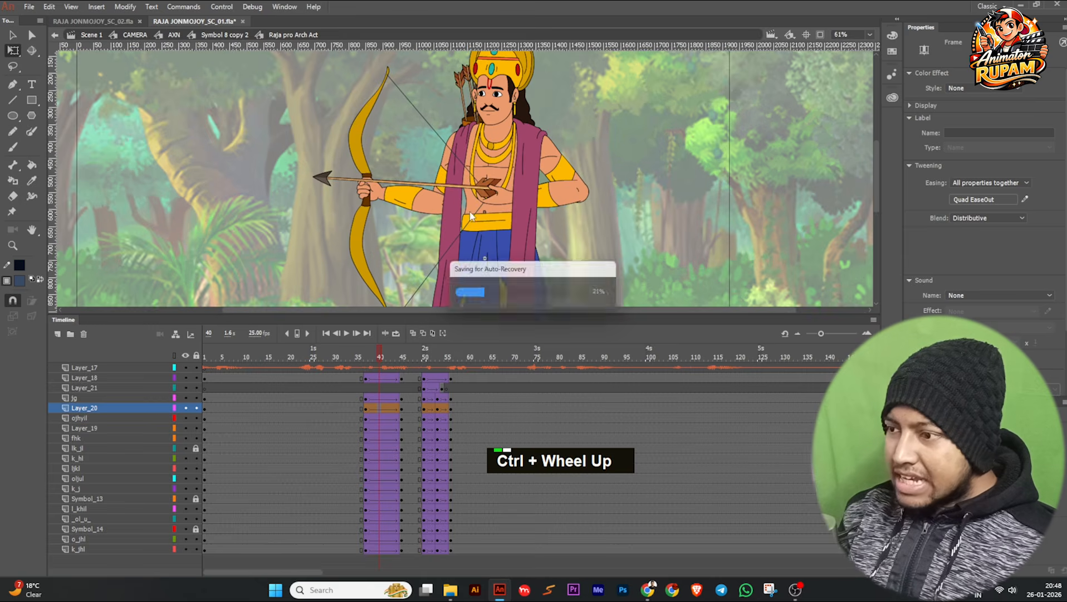
left_click(368, 355)
left_click_drag(369, 355, 366, 355)
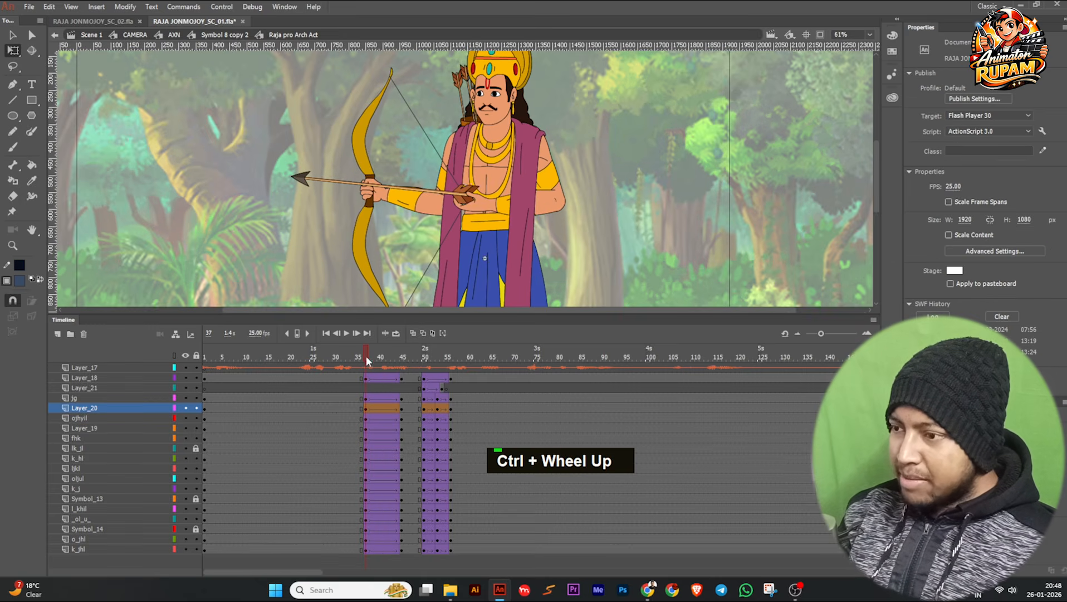
left_click(439, 258)
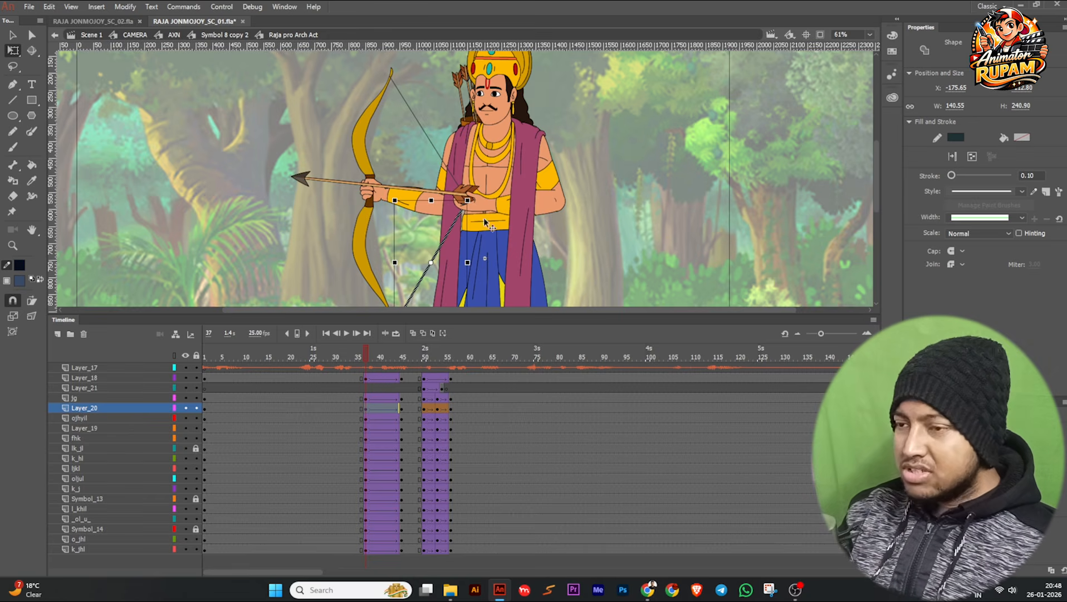
left_click(474, 241)
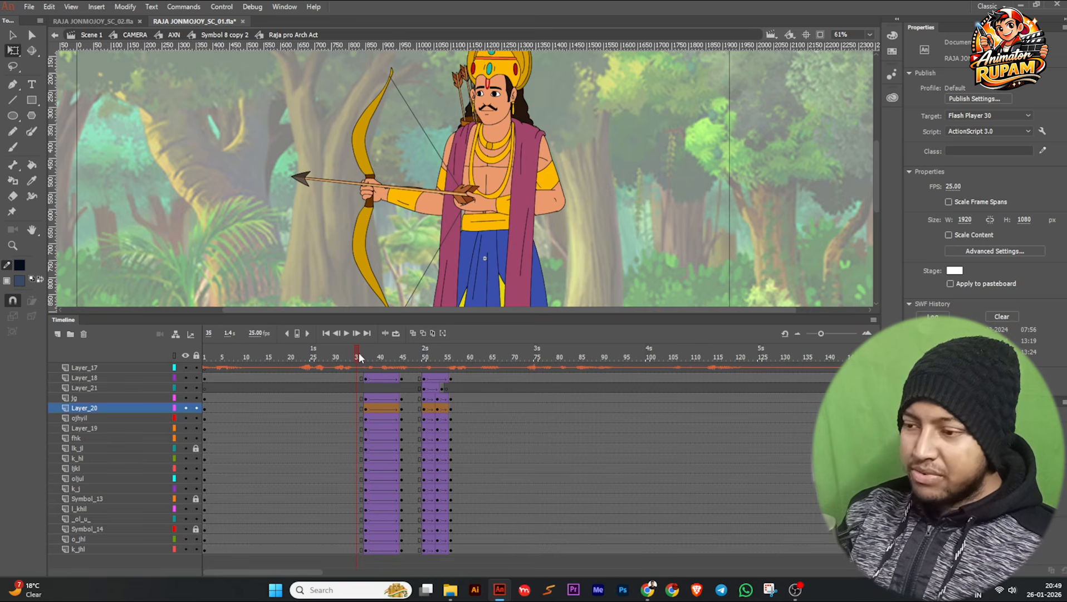
Try moving the bow away from the archer's hand at frame 37, and undo the move.
left_click_drag(360, 358, 368, 354)
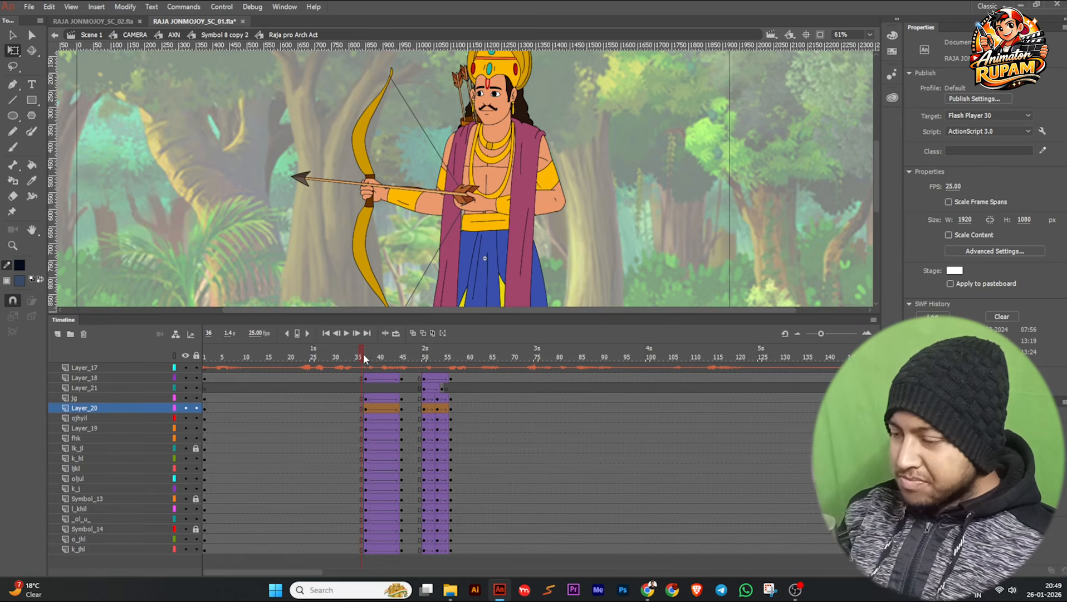
left_click(362, 226)
left_click_drag(360, 231, 206, 248)
key("ctrl+z")
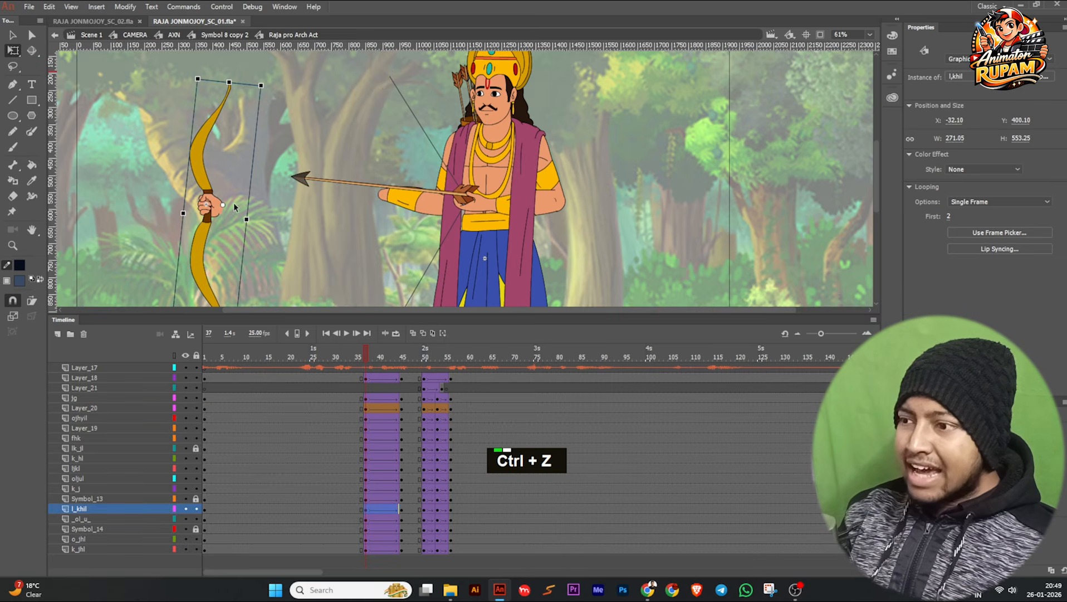
Try moving the arrow and its gripping hand away from the archer at frame 37, and undo the move.
left_click(483, 208)
left_click_drag(482, 207, 264, 207)
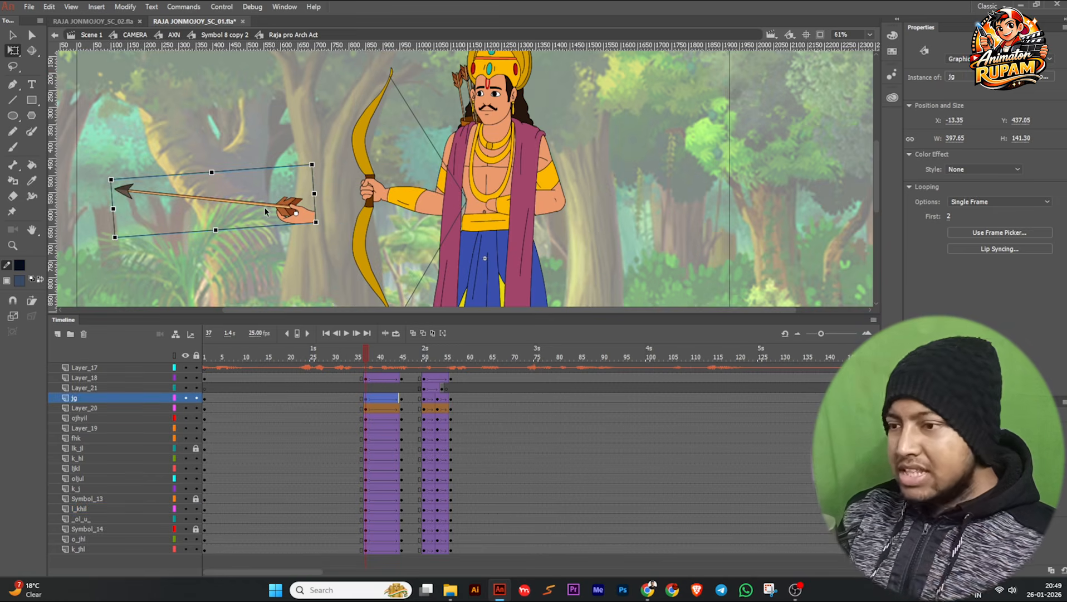
key("ctrl+z")
key("ctrl+z")
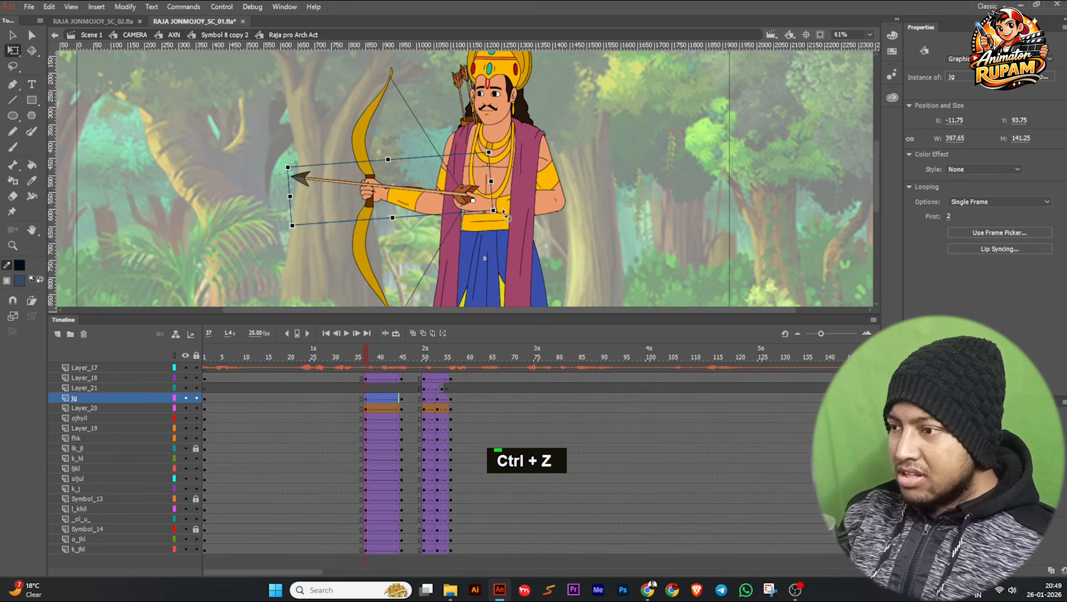
Open the archer's arrow-arm forearm symbol ojhyil to examine its artwork, and return to Raja pro Arch Act.
left_click(504, 209)
scroll(505, 209, "up", 3, "ctrl")
double_click(504, 208)
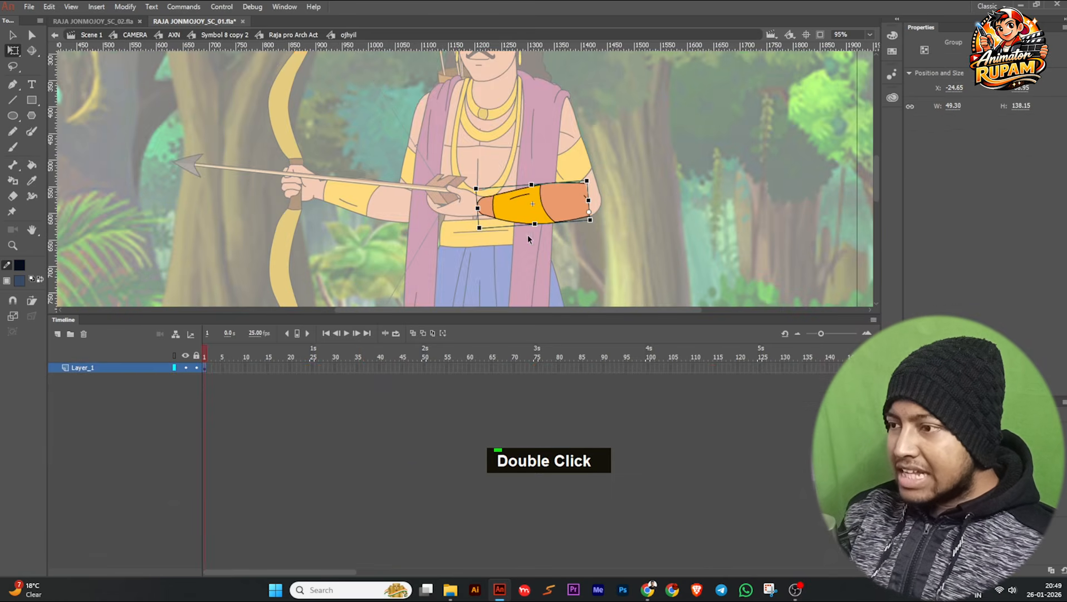
double_click(579, 240)
scroll(485, 199, "down", 2, "ctrl")
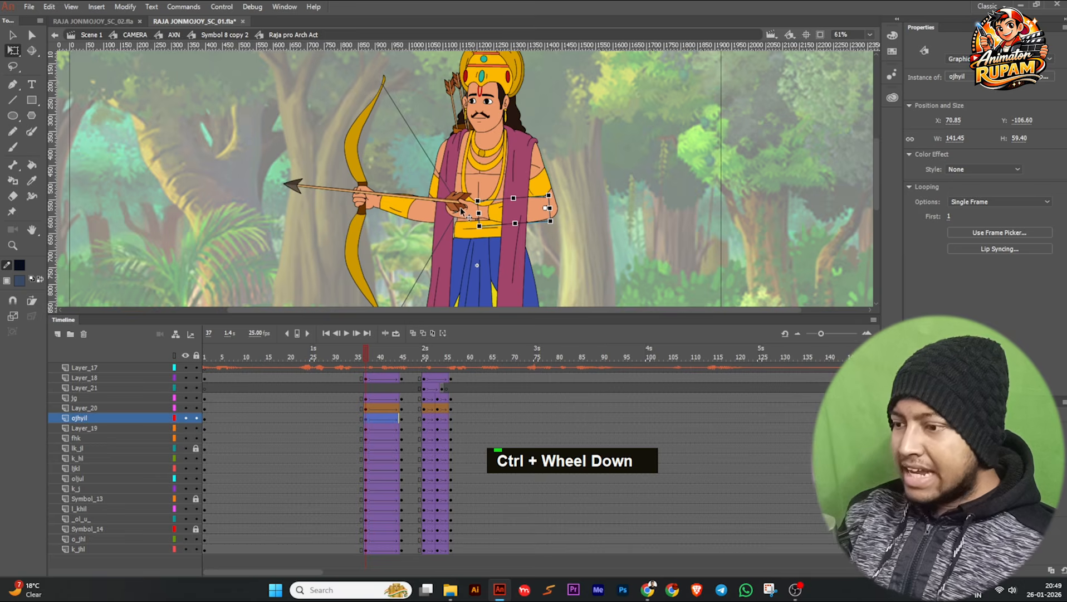
Remove the motion tweens between frames 37 and 45 on all body layers, and the shape tween on Layer_20.
left_click(365, 352)
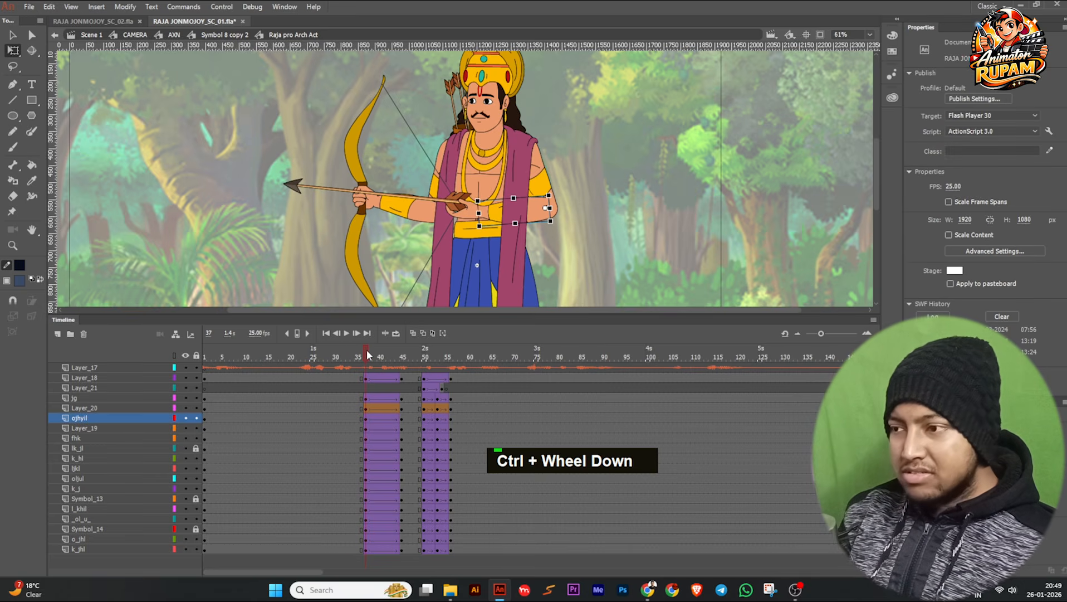
scroll(422, 176, "down", 2, "ctrl")
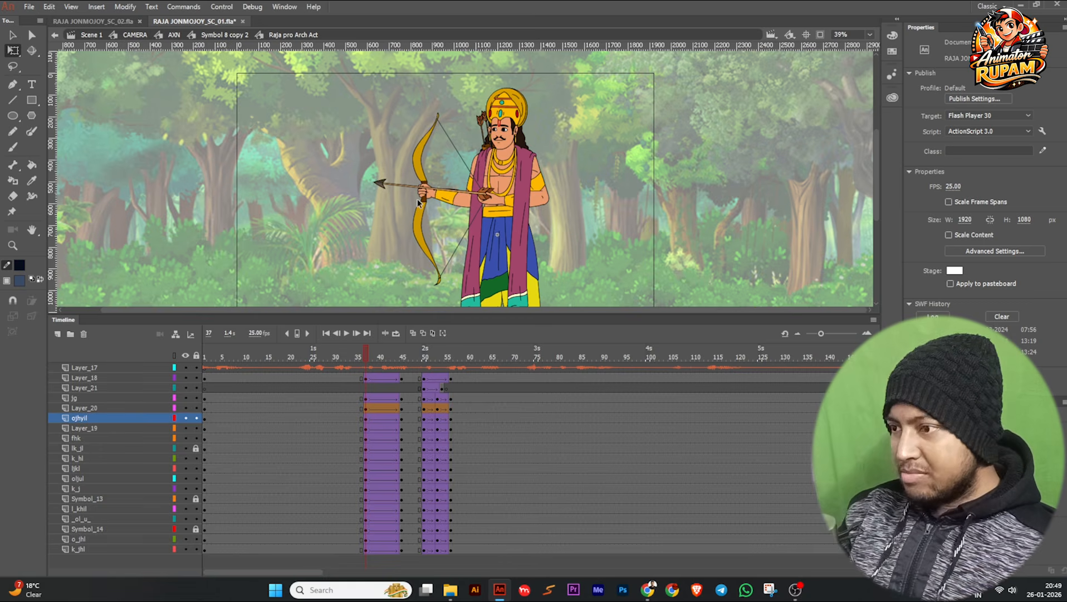
scroll(480, 195, "up", 1)
middle_click(450, 170)
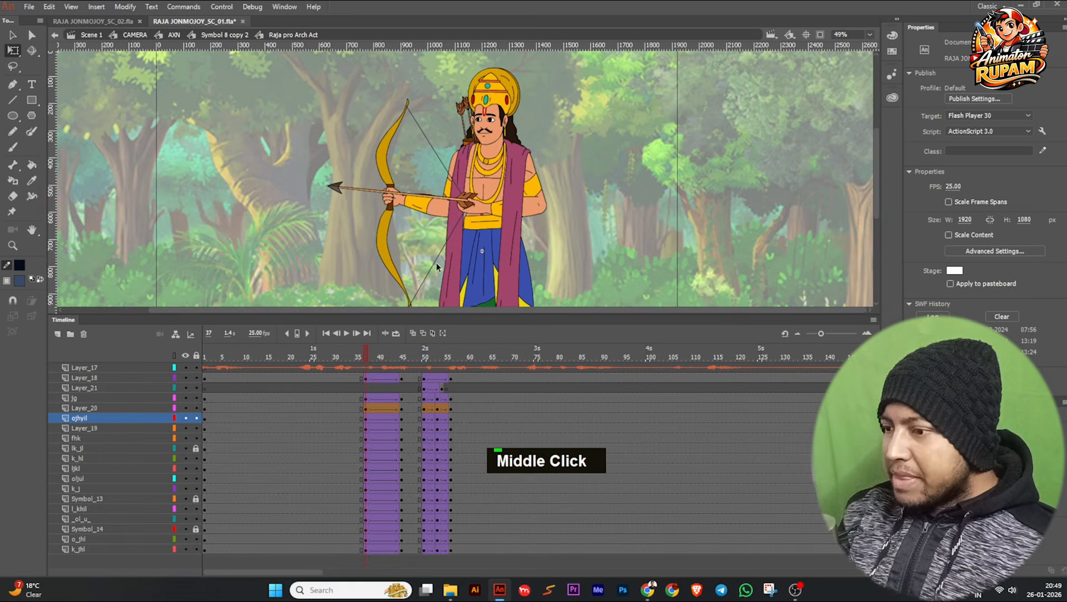
left_click_drag(369, 353, 380, 378)
left_click(379, 378)
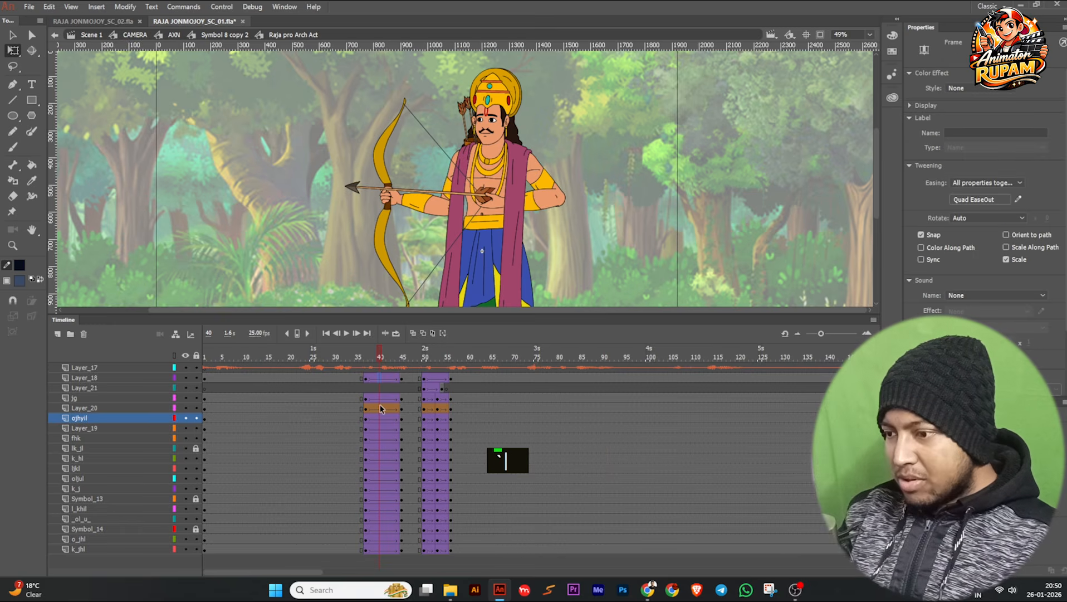
left_click_drag(381, 416, 382, 515)
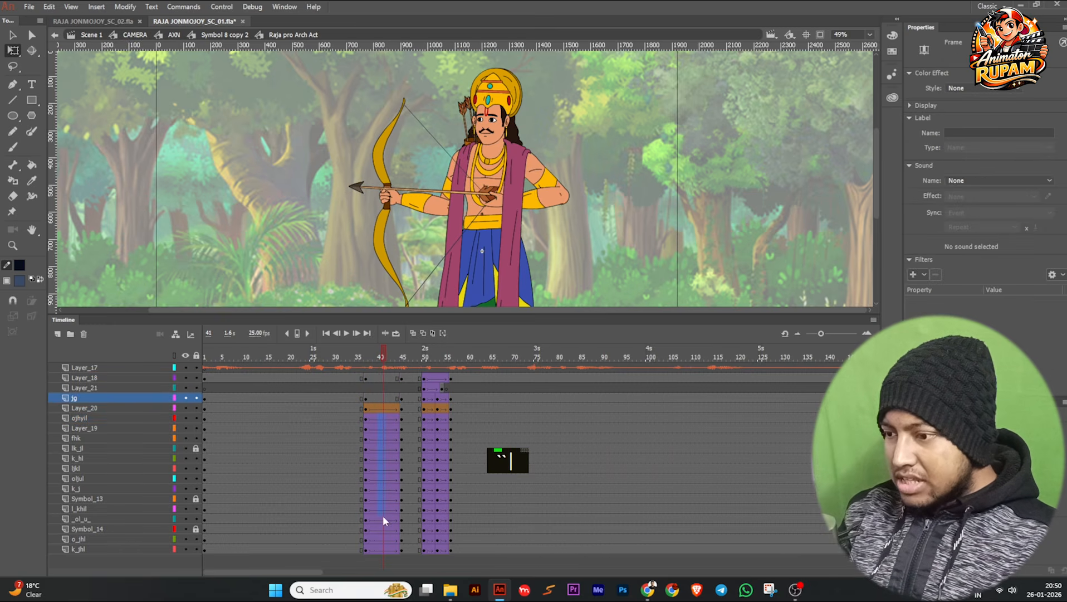
left_click(379, 549)
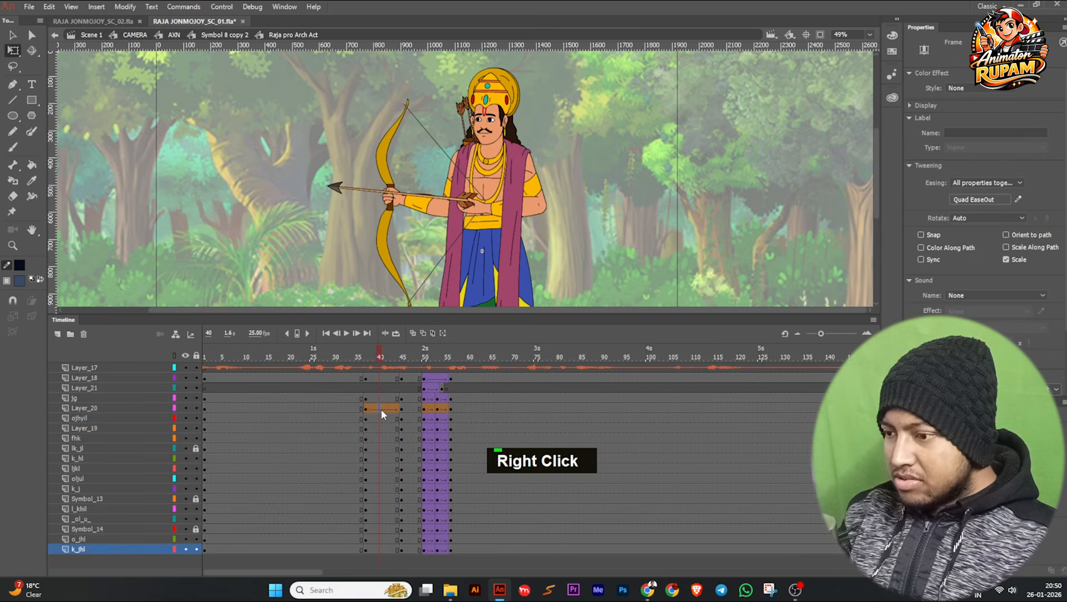
right_click(381, 408)
left_click(435, 100)
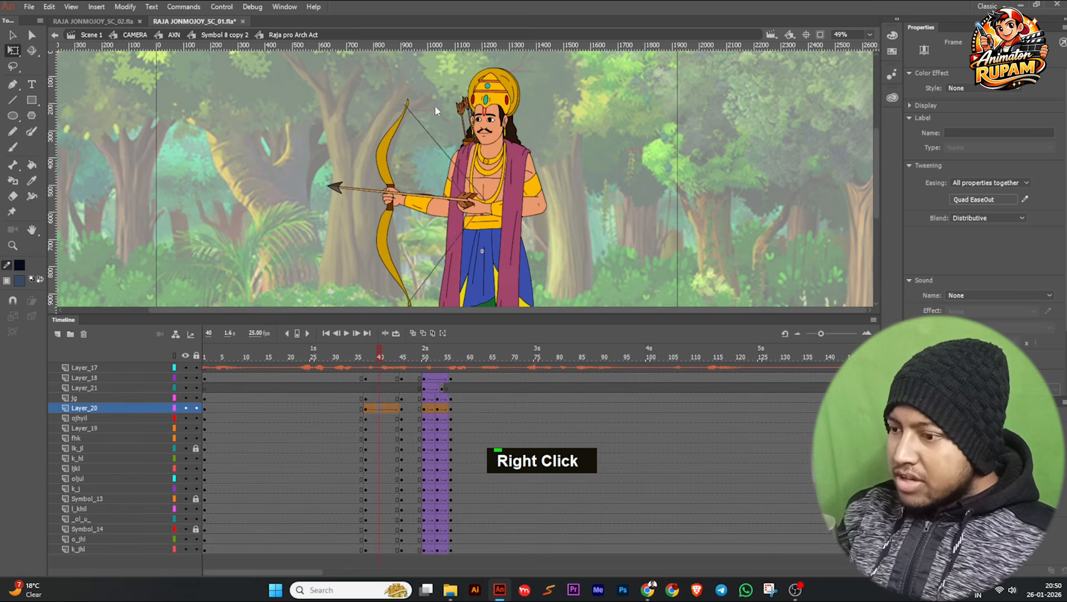
Clear the existing keyframes at frame 45 across the archer's layers and insert fresh keyframes there.
left_click_drag(400, 379, 400, 553)
key("shift")
key("shift+F6")
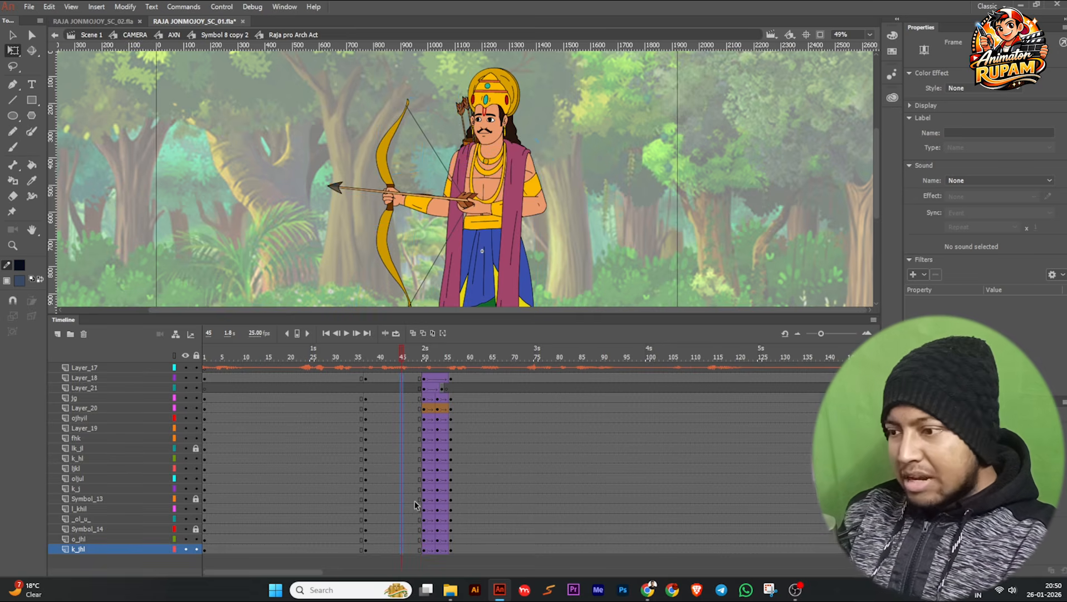
key("F6")
left_click(619, 229)
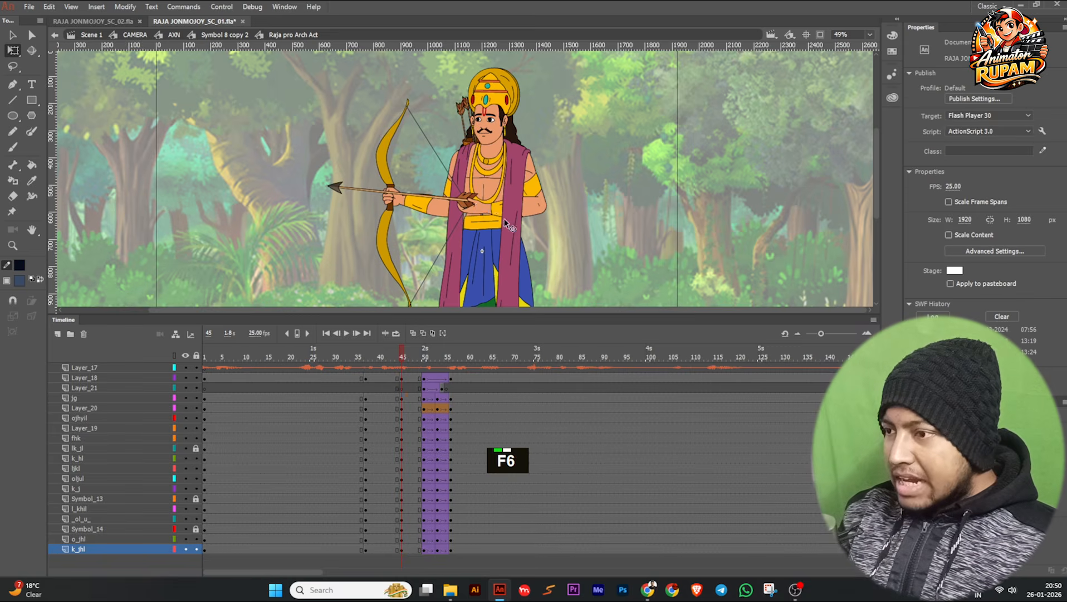
Select the bow, forearm and upper arm of the bow-holding arm at frame 45 and rotate them together around the shoulder.
scroll(477, 205, "up", 2)
scroll(477, 207, "down", 2, "ctrl")
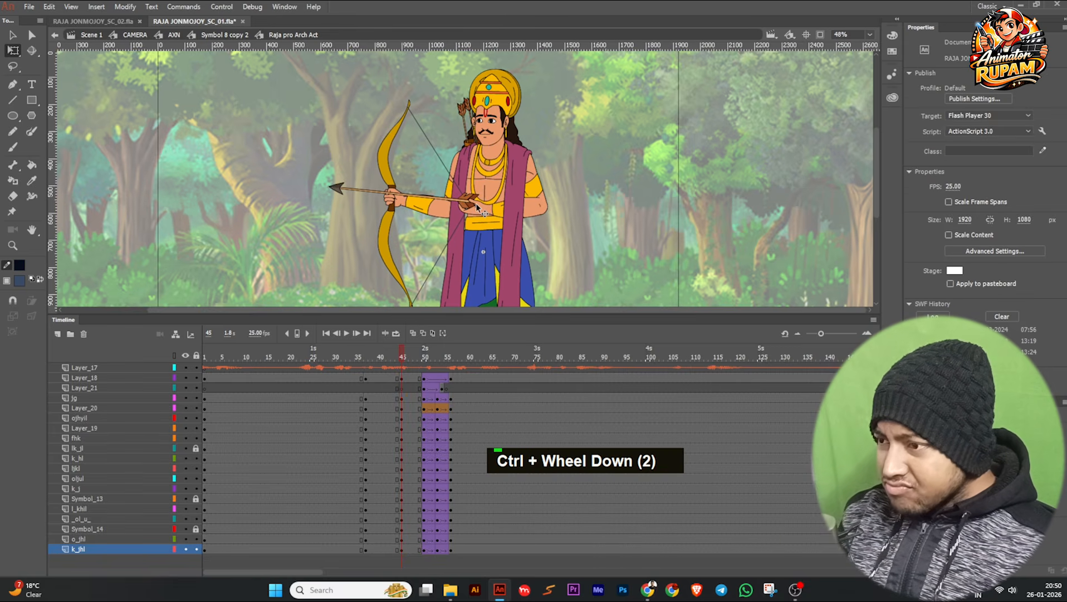
left_click(428, 214)
left_click(390, 182, "shift")
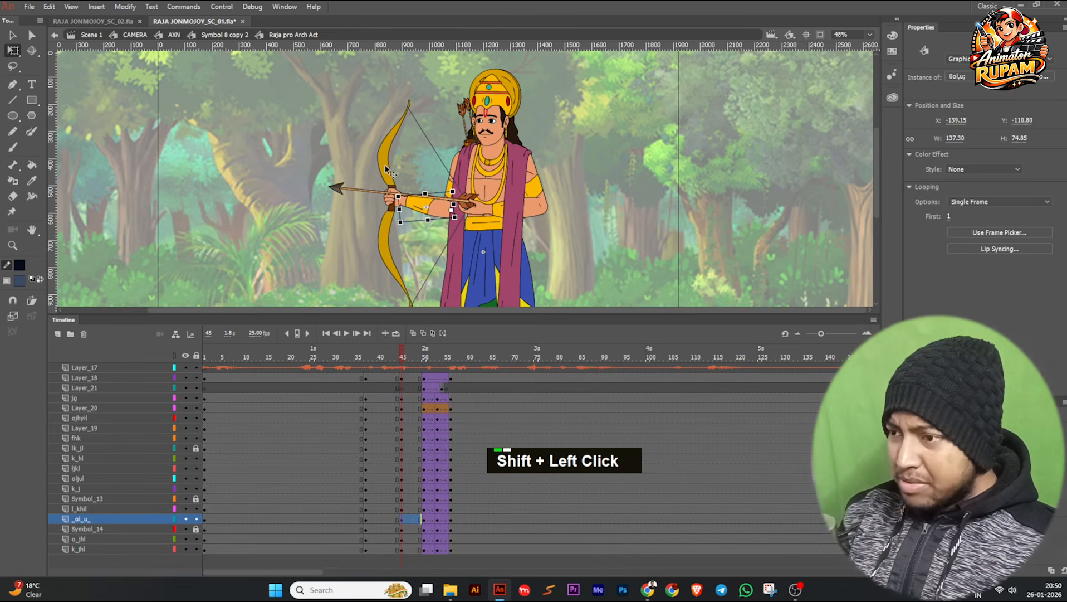
scroll(448, 184, "up", 2, "ctrl")
left_click(427, 200, "shift")
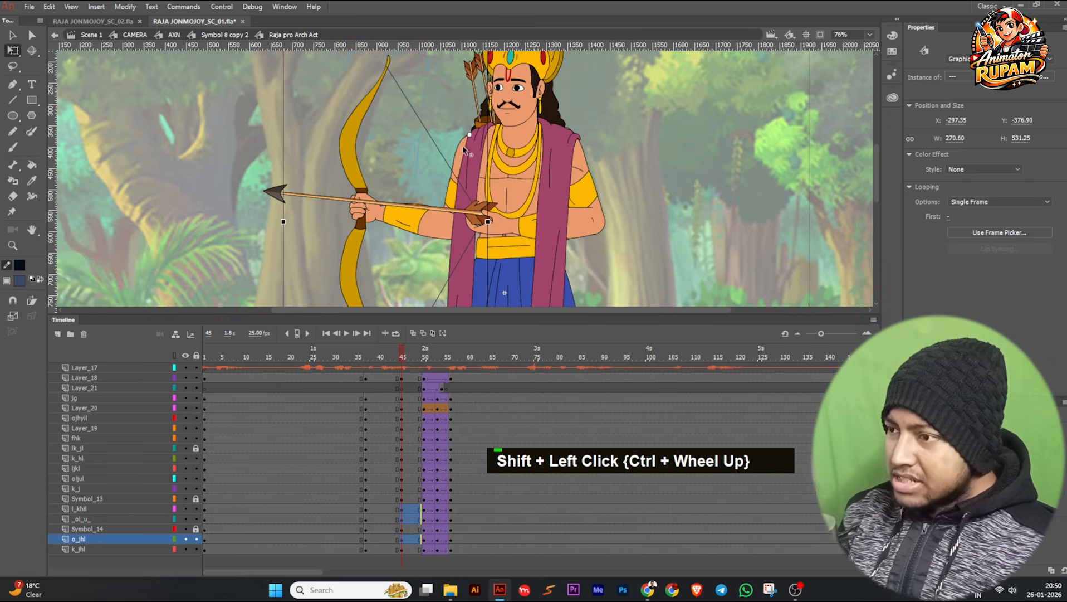
scroll(451, 178, "down", 1, "ctrl")
left_click_drag(304, 76, 306, 43)
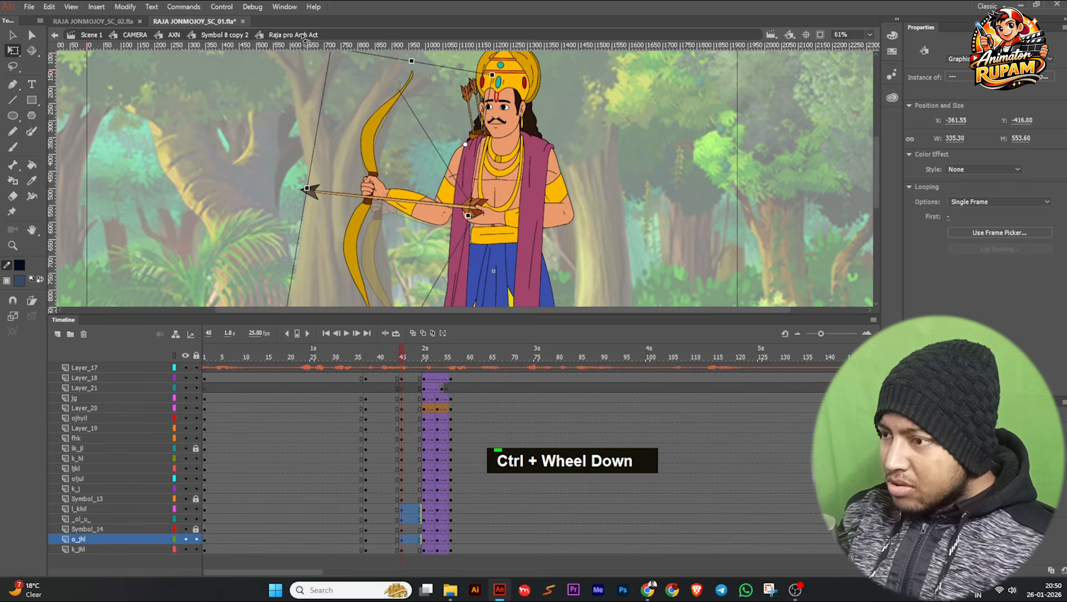
left_click(397, 192)
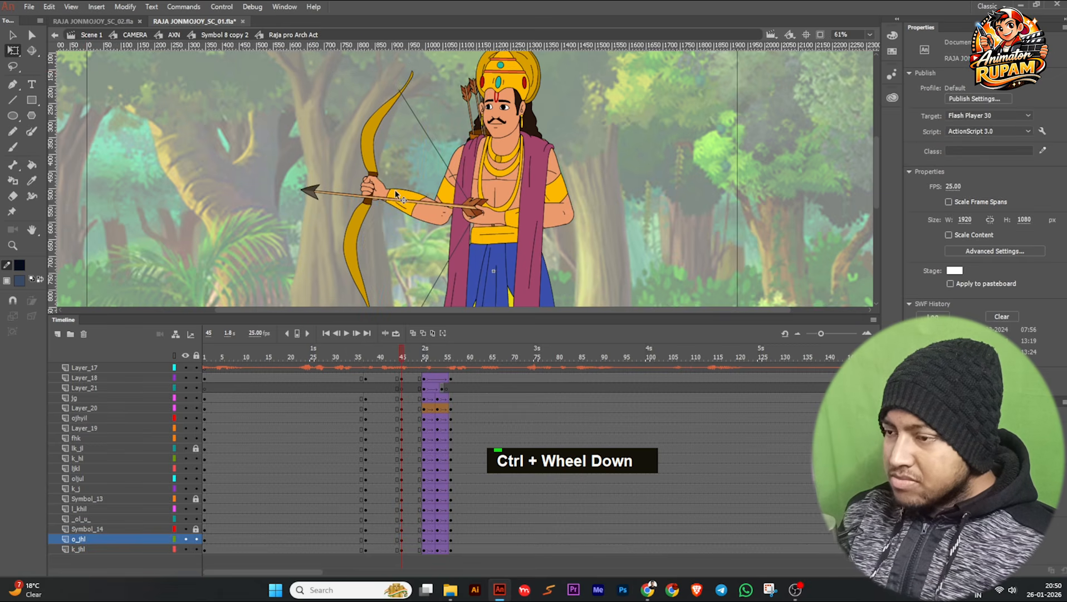
Set the pivot of the bow and bow-arm forearm at the elbow and rotate them back to a more upright bow pose.
left_click(362, 140, "shift")
left_click(387, 194, "shift")
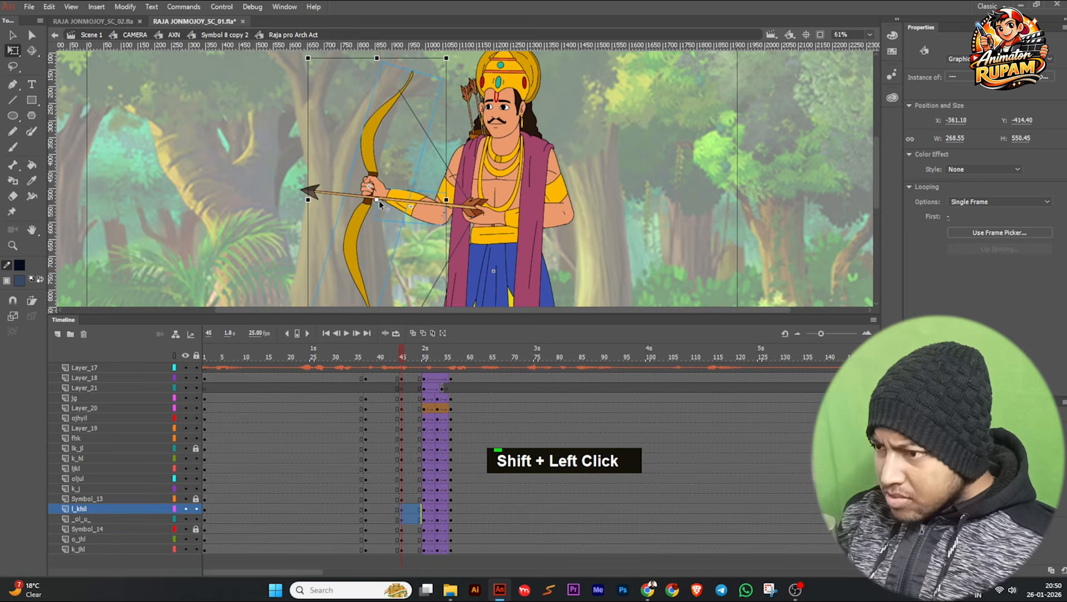
left_click_drag(409, 210, 438, 215)
left_click_drag(310, 63, 301, 99)
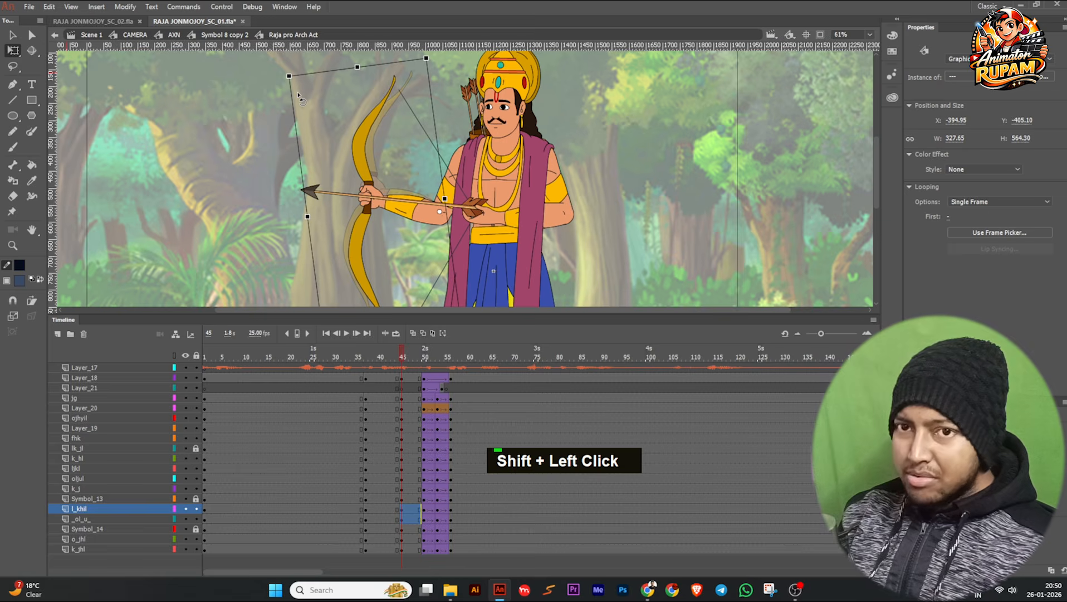
scroll(399, 194, "down", 2)
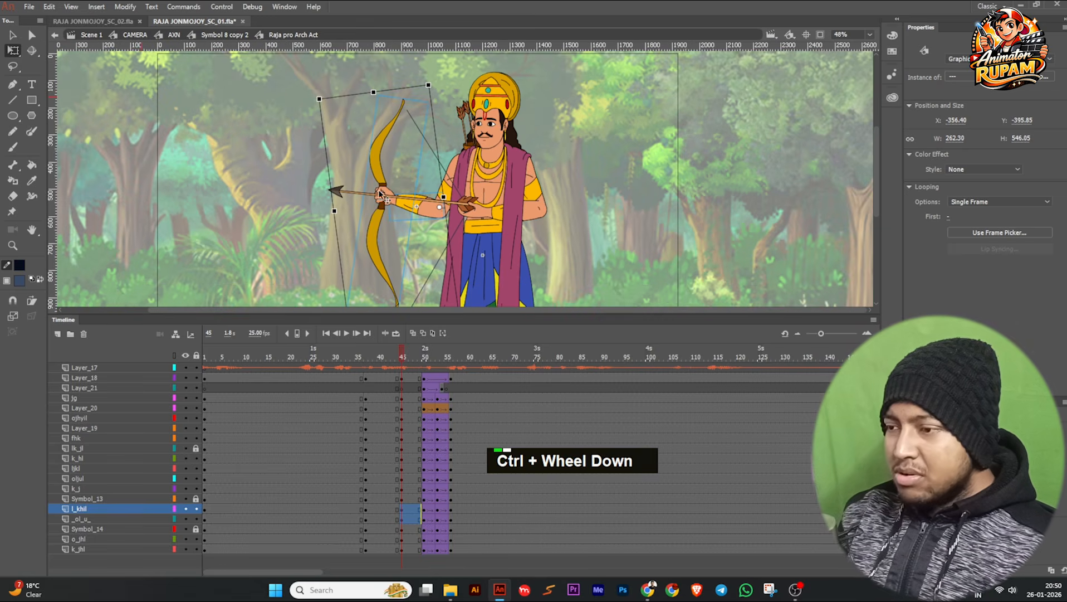
middle_click(387, 229)
left_click(460, 210)
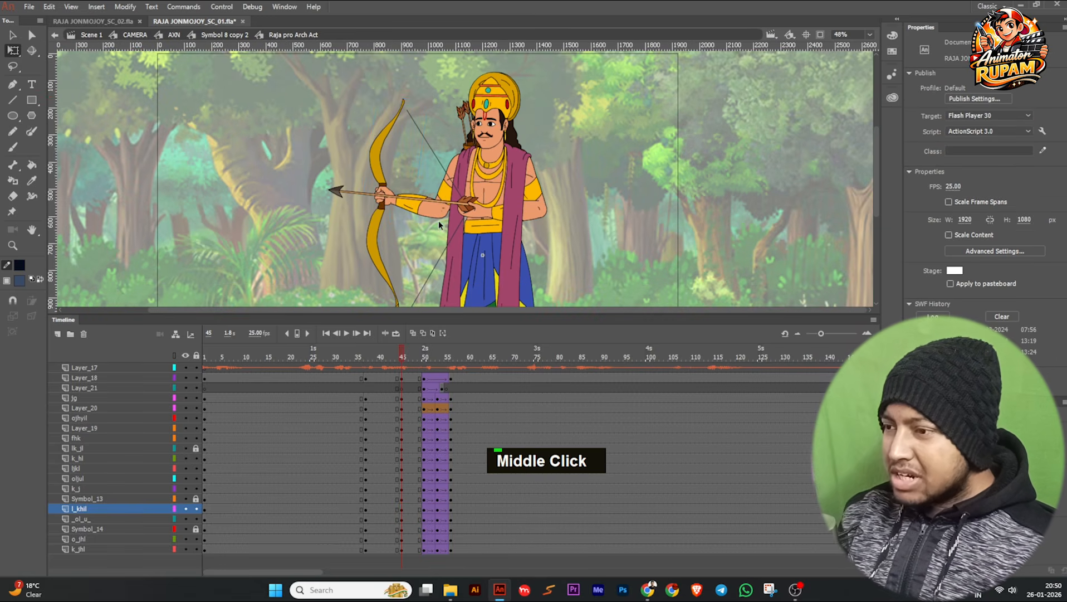
Rotate the arrow arm's upper arm and forearm together with the arrow around the shoulder, swinging the elbow away from the body.
mouse_move(403, 355)
left_mouse_down()
mouse_move(385, 356)
mouse_move(408, 358)
left_mouse_up()
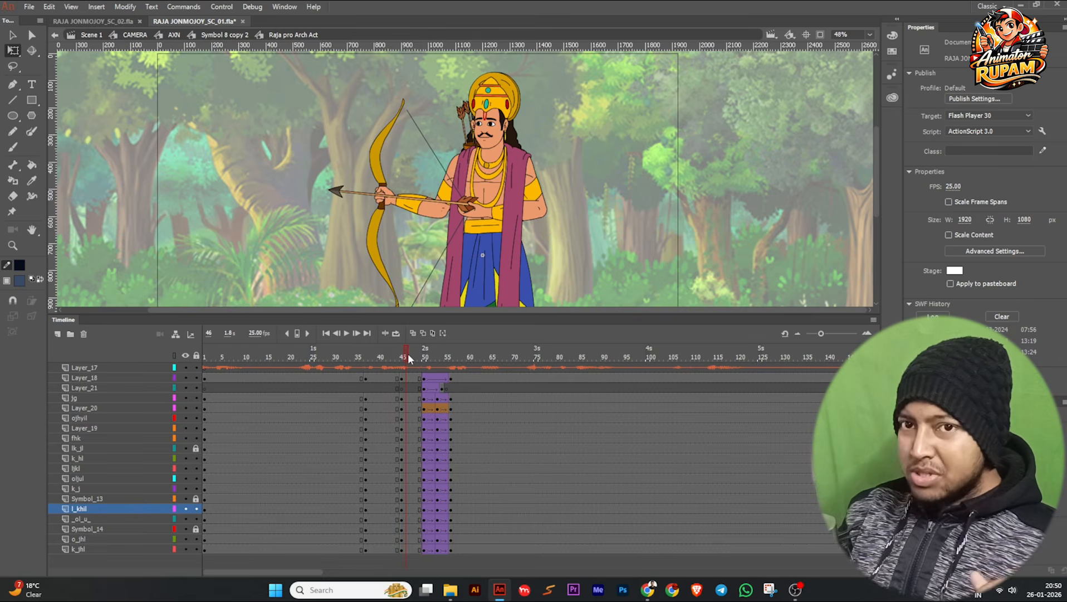
scroll(499, 202, "up", 2, "ctrl")
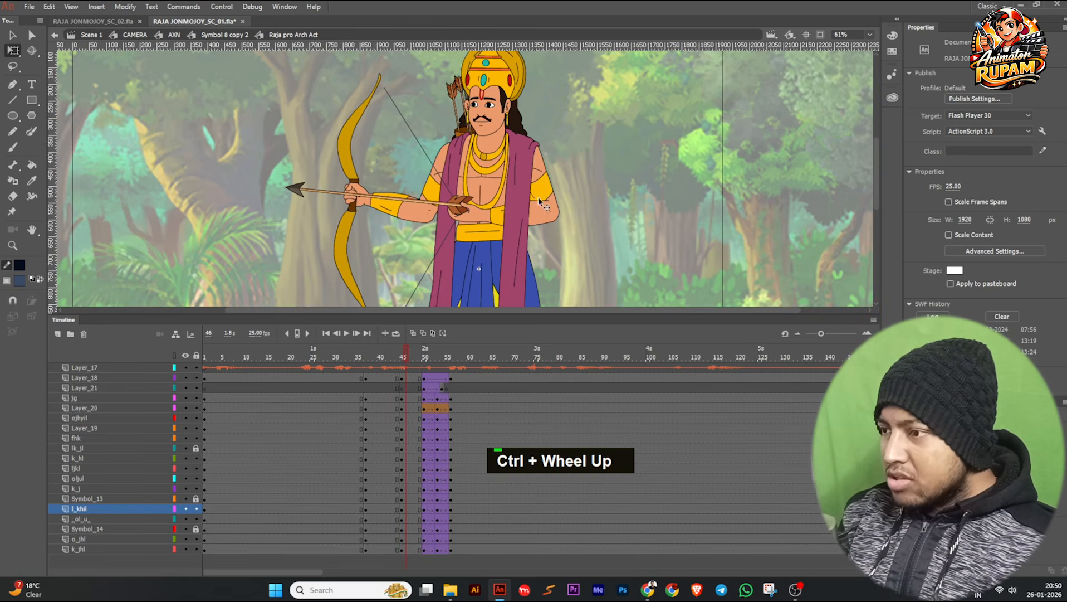
left_click(541, 176, "shift")
left_click(542, 195, "shift")
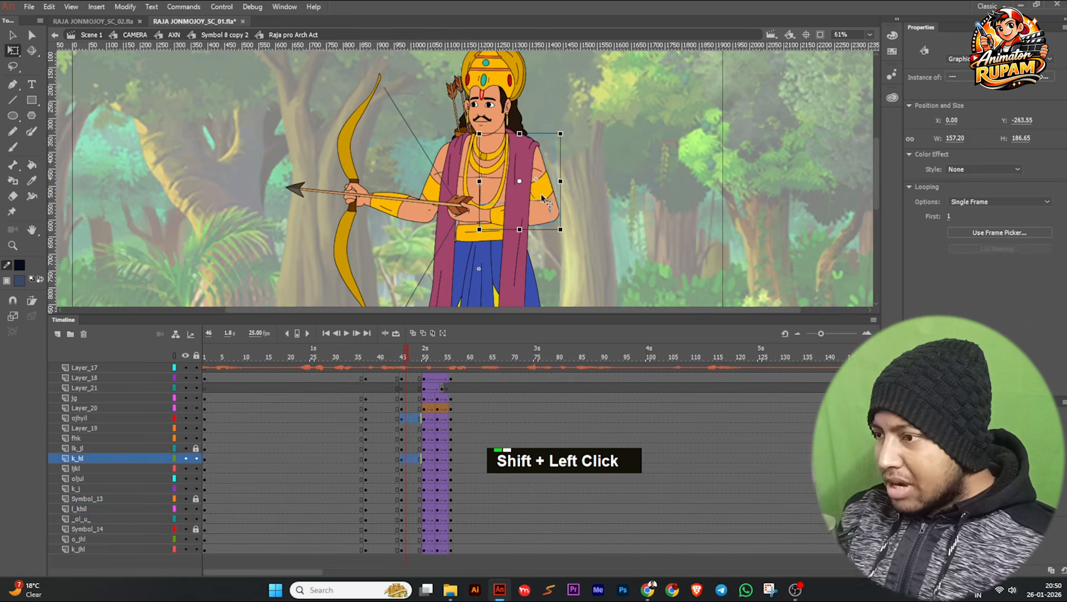
left_click(460, 210, "shift")
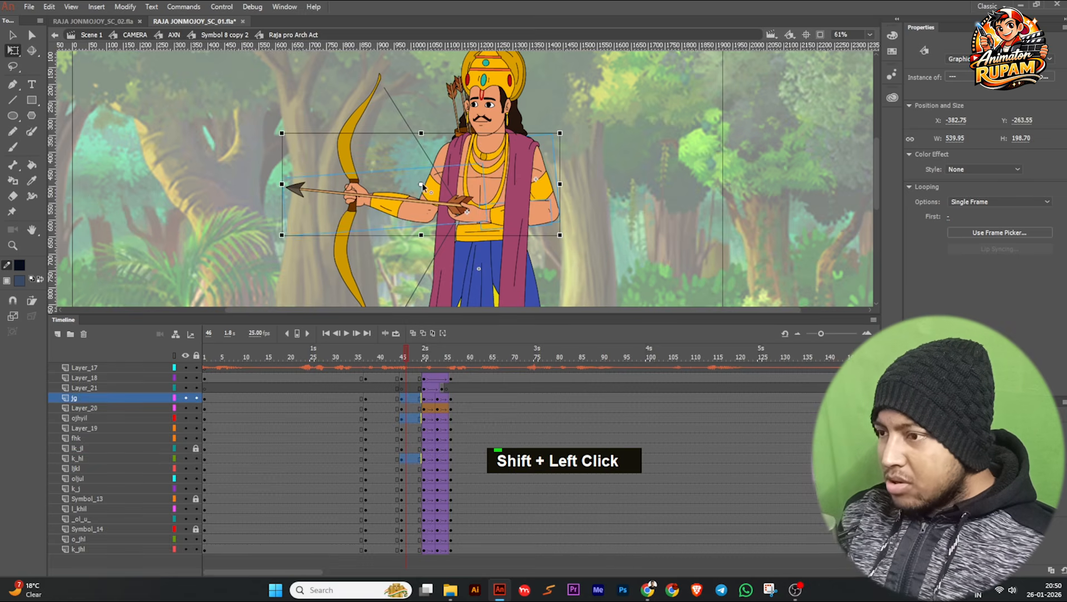
left_click_drag(421, 183, 535, 149)
left_click_drag(570, 242, 613, 223)
left_click(584, 274)
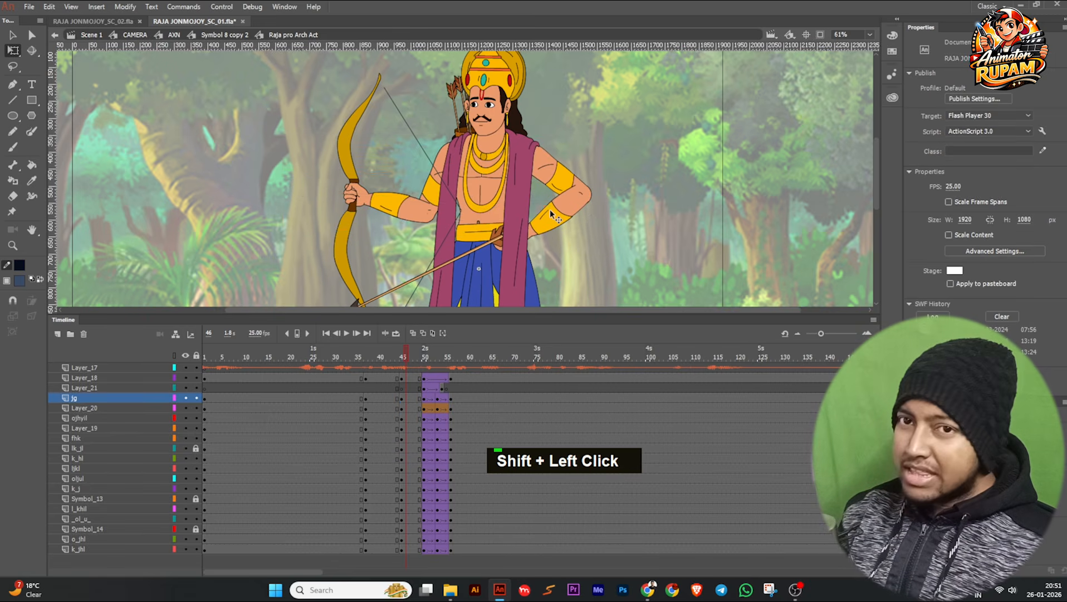
Set the pivot of the arrow-arm forearm and arrow at the elbow and rotate them until the arrow is level with the bow hand.
left_click(551, 218)
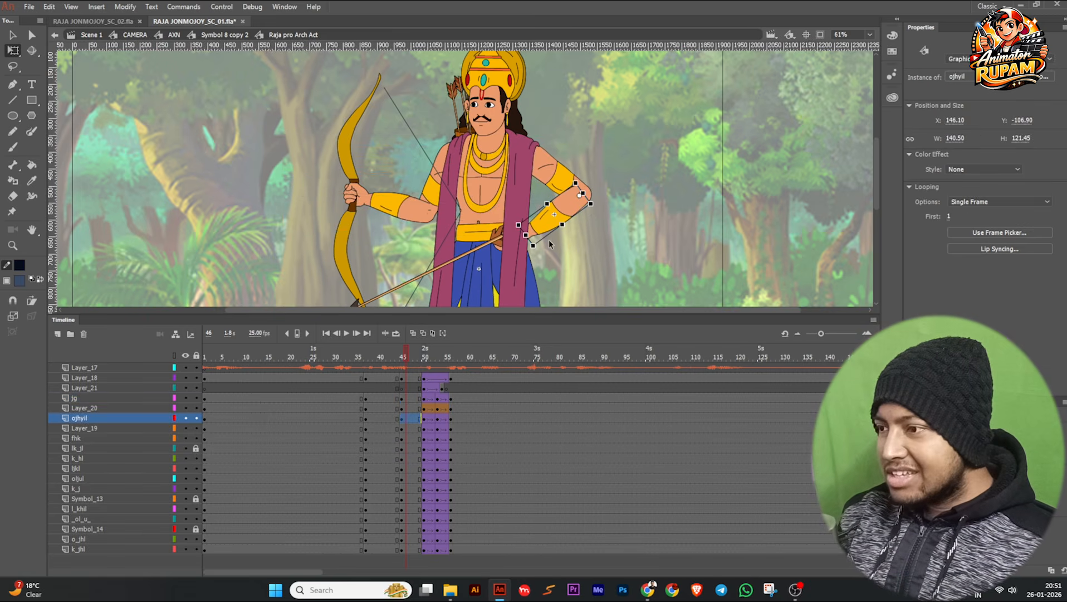
left_click(485, 254, "shift")
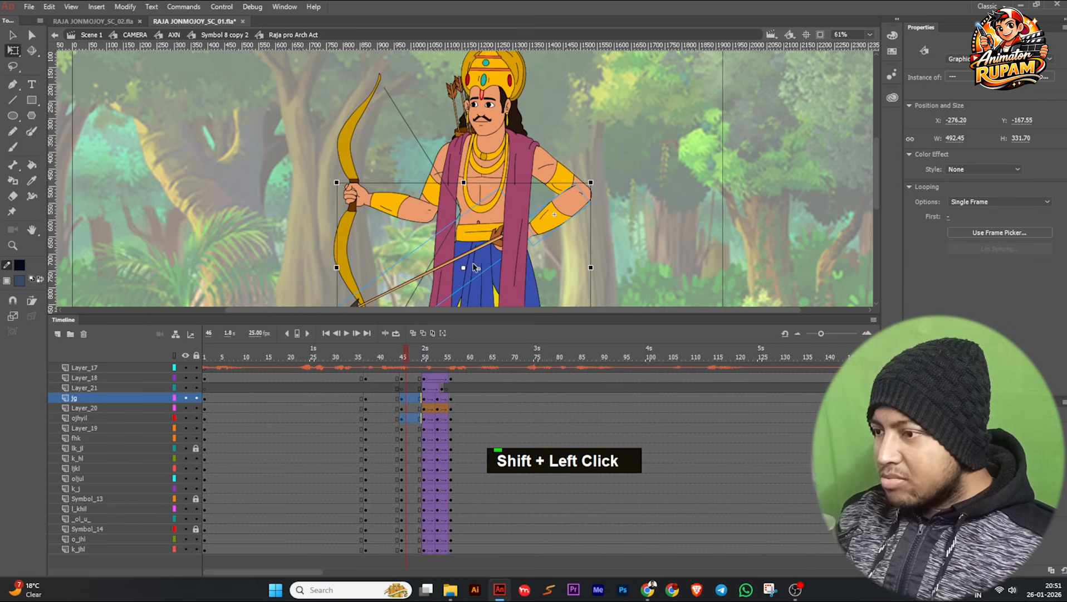
left_click_drag(466, 268, 575, 200)
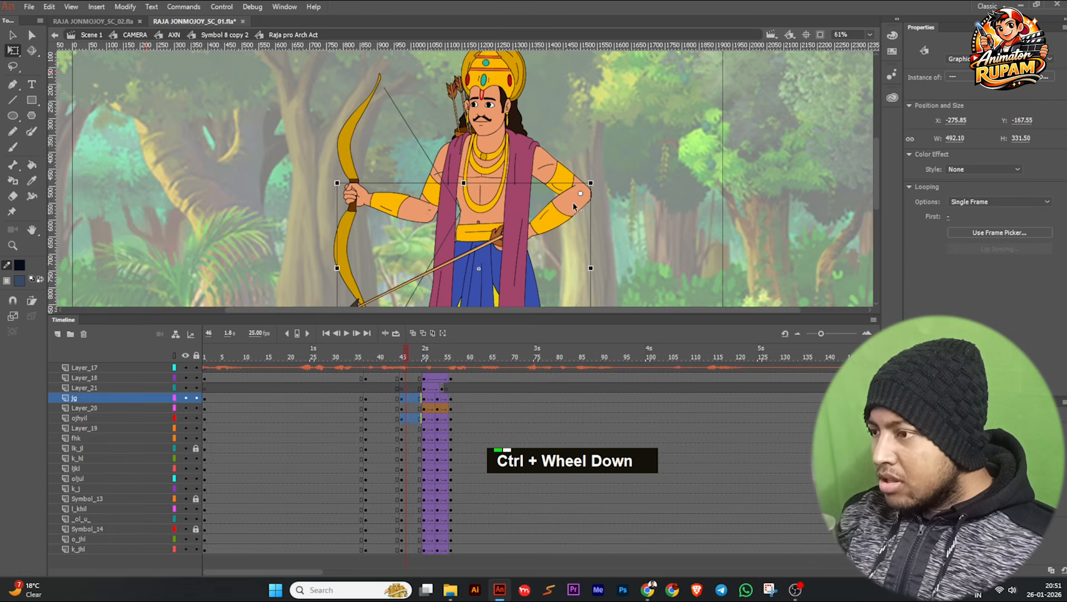
scroll(592, 268, "down", 2)
middle_click(593, 277)
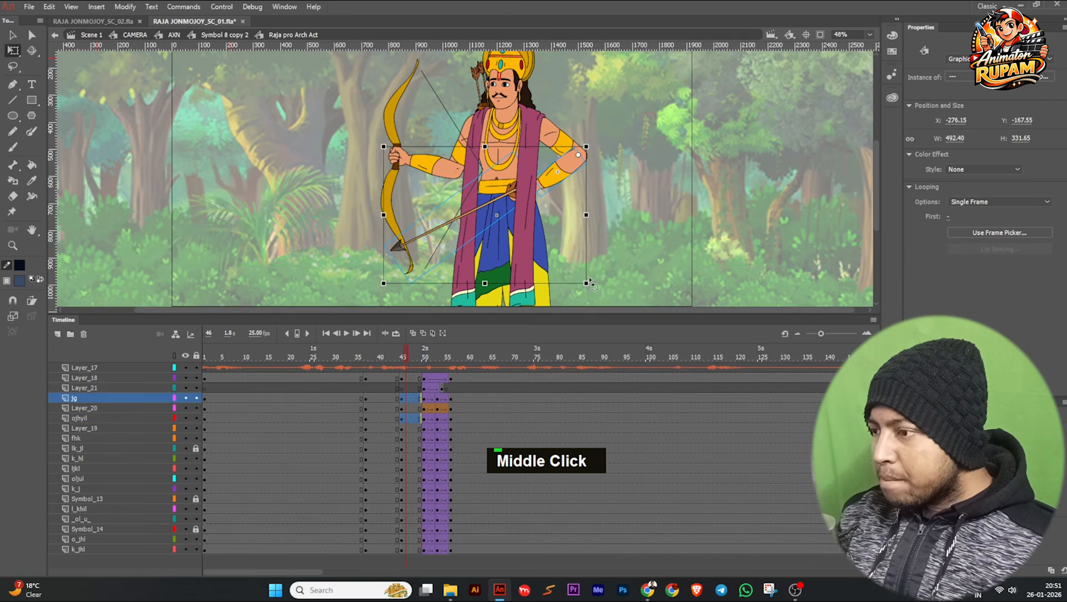
left_click_drag(589, 287, 532, 286)
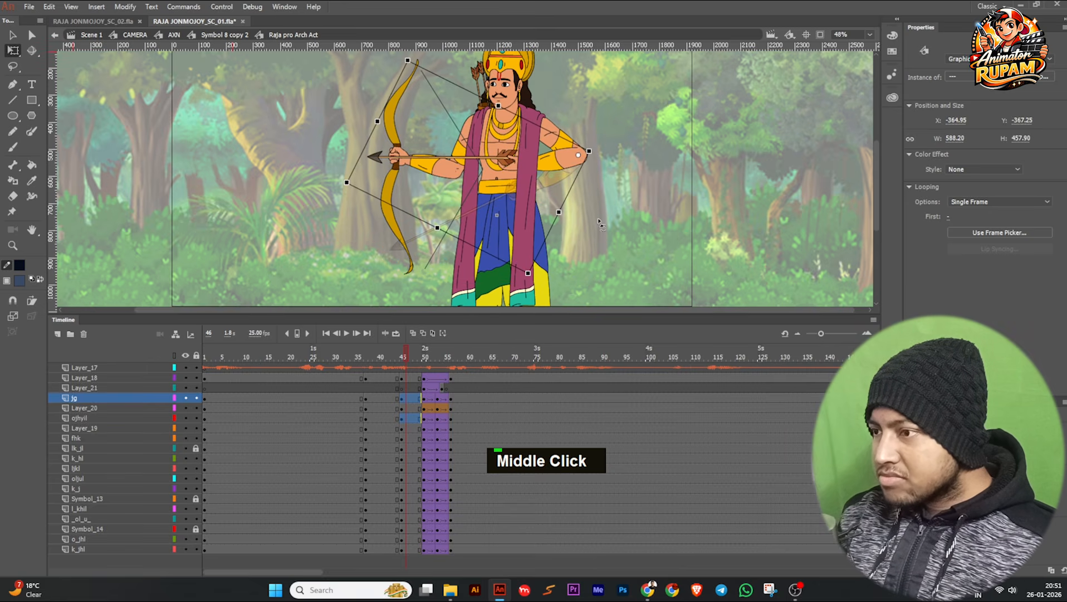
left_click(483, 161)
scroll(482, 161, "up", 1)
left_click_drag(466, 158, 461, 173)
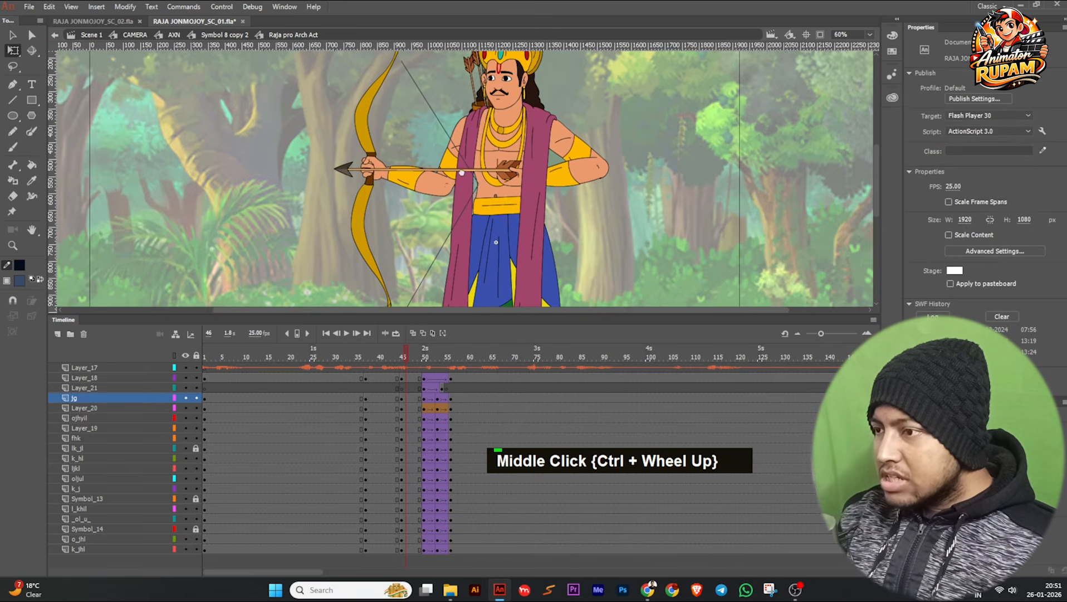
Scrub the frames leading up to 45 to examine the archer's adjusted arm pose, ending at frame 45.
scroll(462, 172, "down", 2)
left_click_drag(391, 354, 402, 353)
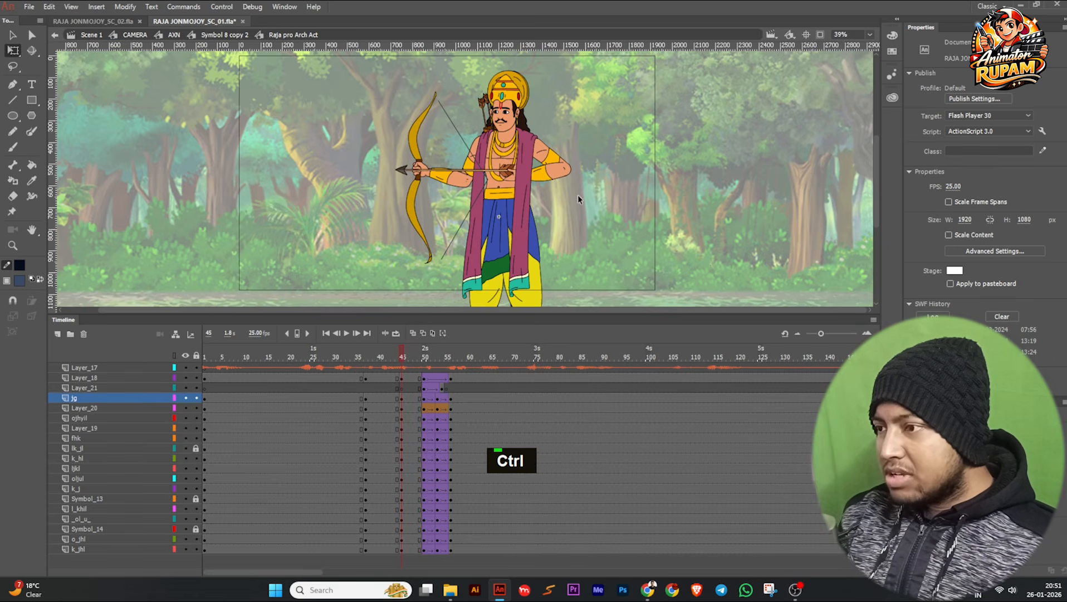
scroll(574, 203, "up", 2)
scroll(569, 230, "up", 2)
left_click_drag(568, 230, 567, 207)
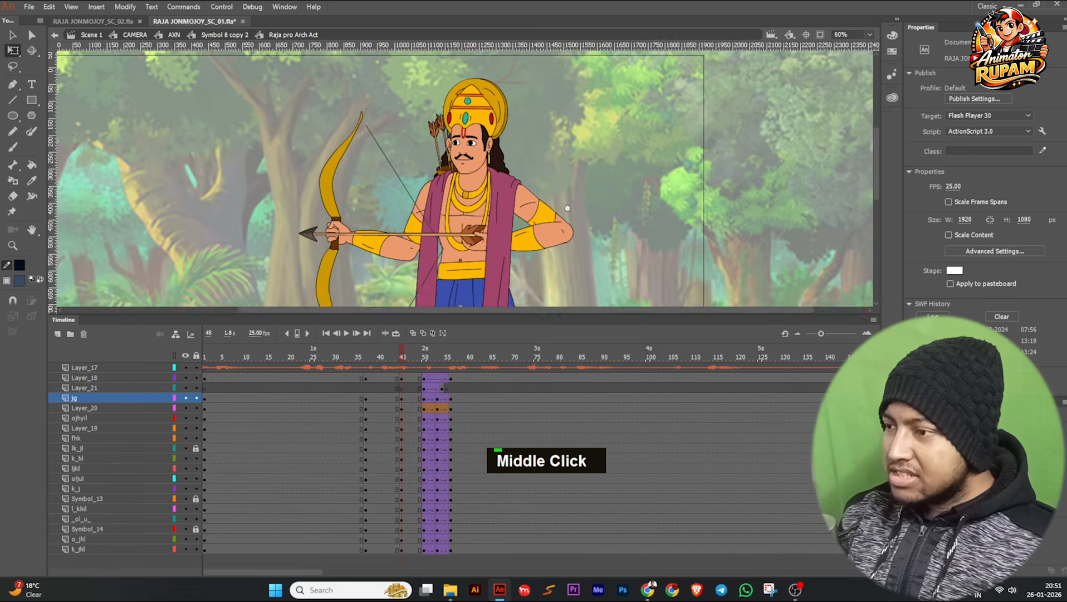
scroll(567, 207, "down", 2, "ctrl")
left_click_drag(393, 124, 528, 243)
middle_click(528, 244)
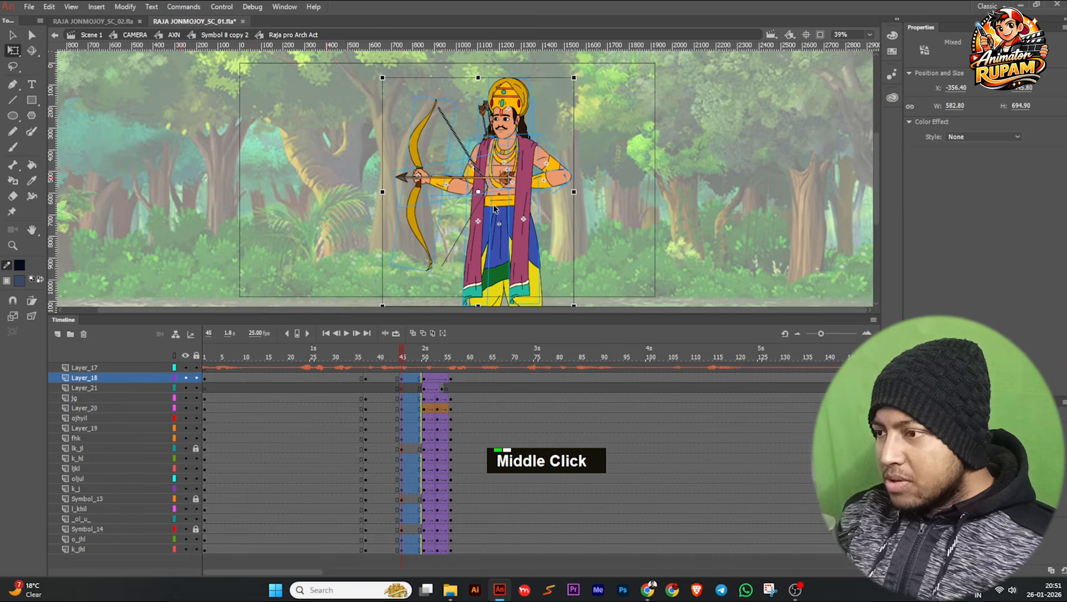
scroll(492, 177, "up", 1, "ctrl")
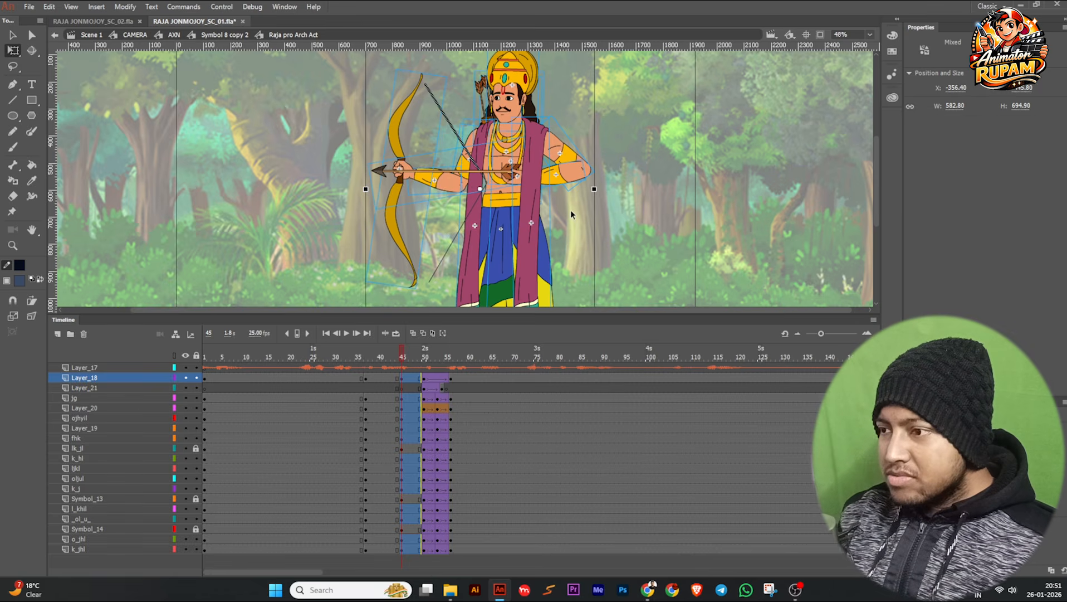
key("ctrl+z")
left_click_drag(571, 214, 556, 235)
key("ctrl+z")
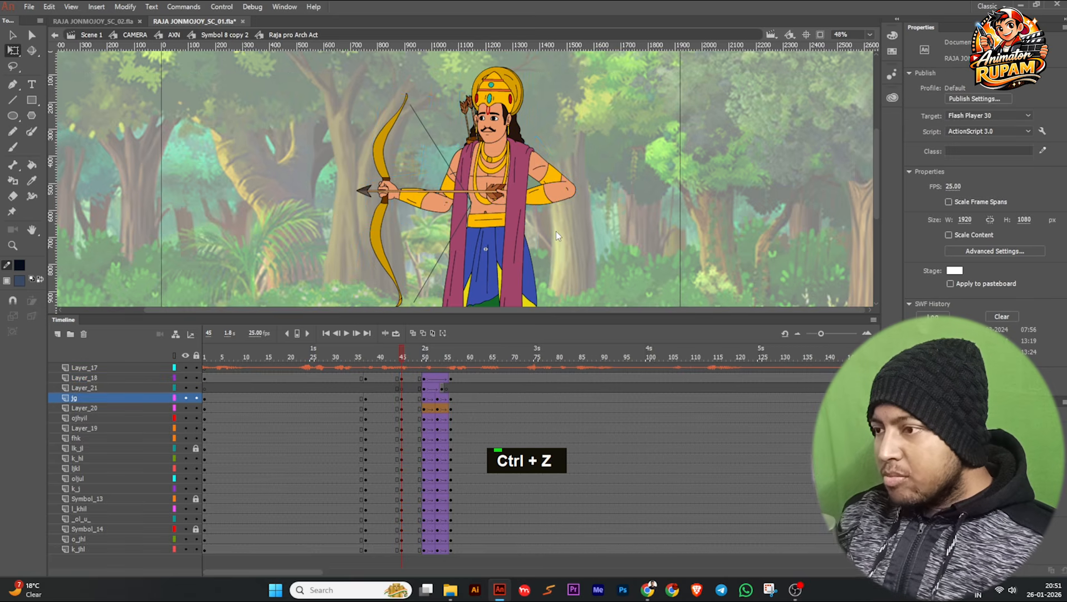
Hide the bowstring on Layer_20 and rotate the archer's upper body, arms and bow slightly clockwise about the waist.
scroll(556, 226, "up", 2, "ctrl")
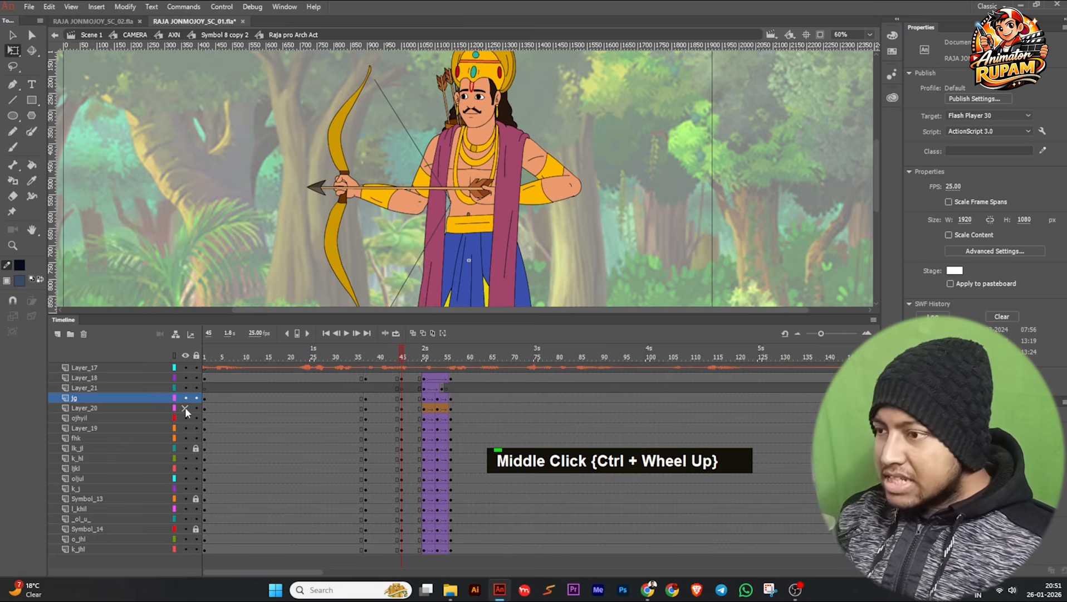
scroll(557, 217, "down", 2, "ctrl")
middle_click(589, 233)
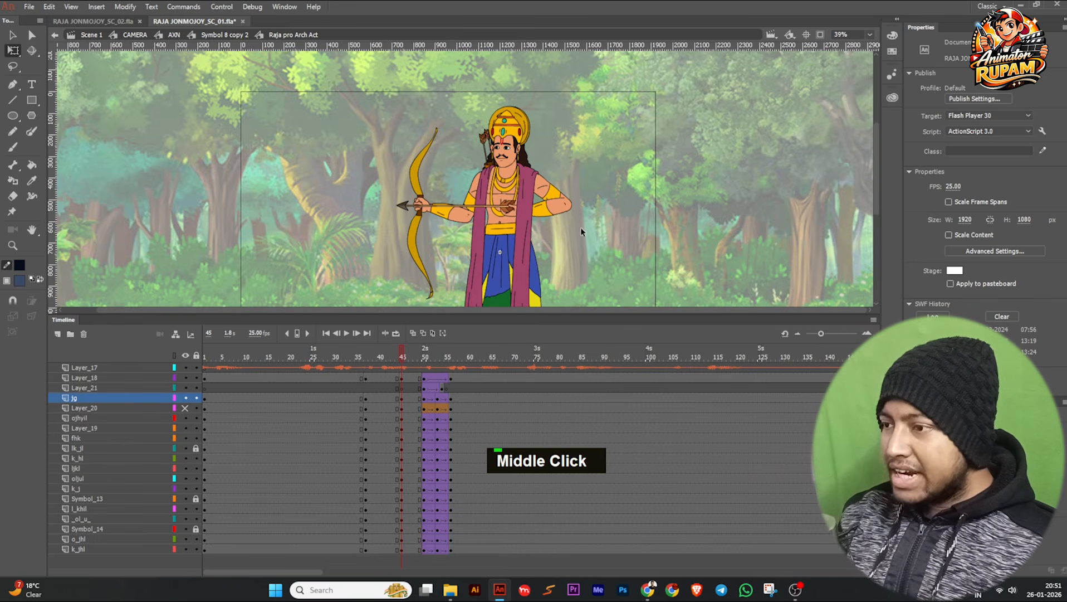
left_click_drag(362, 87, 603, 207)
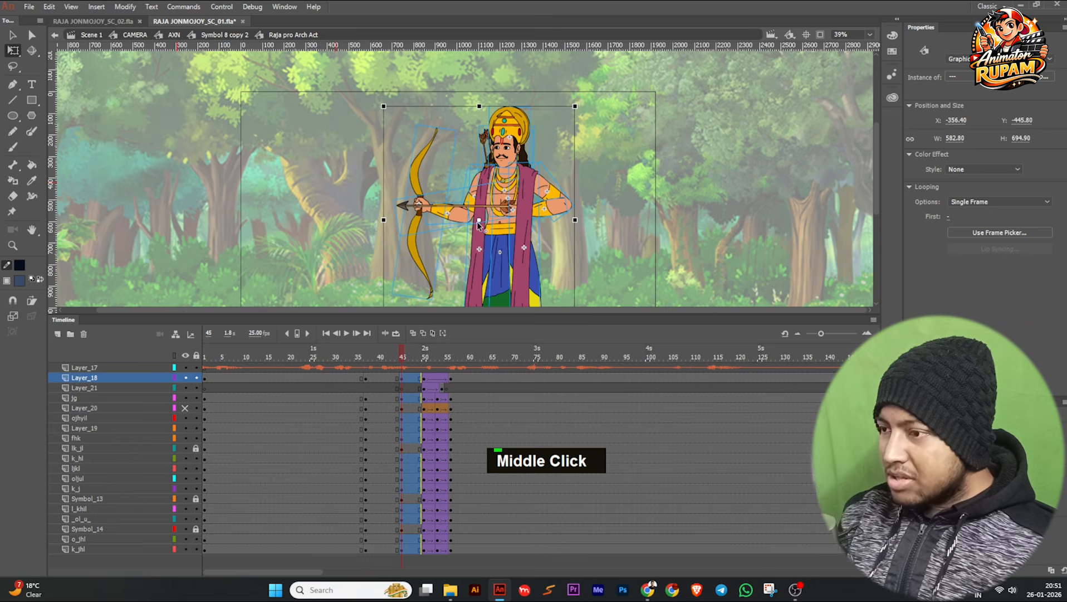
left_click_drag(509, 198, 632, 150)
key("ctrl+z")
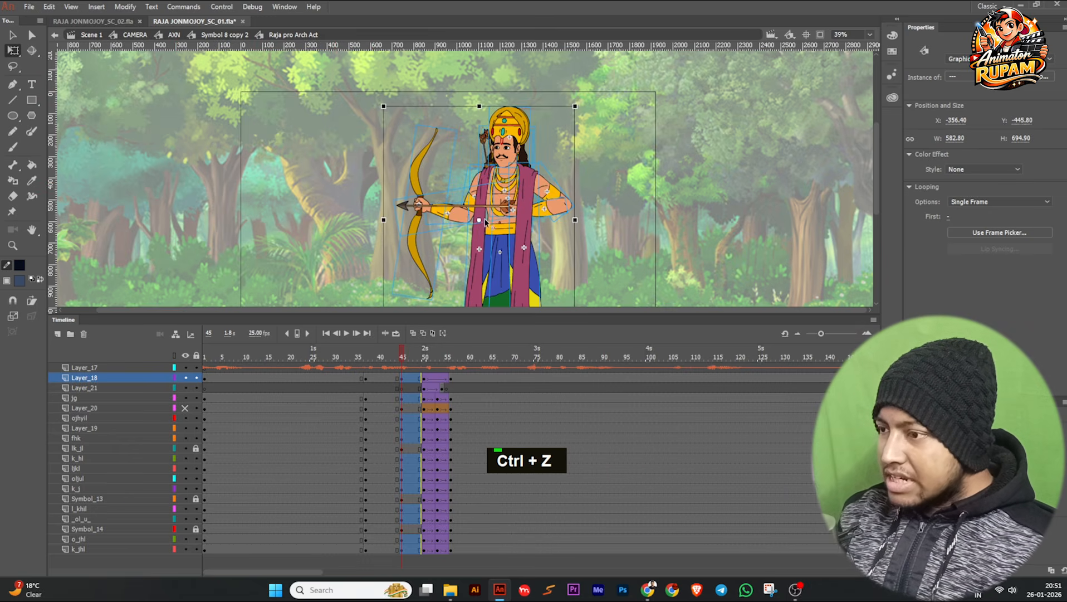
scroll(562, 114, "up", 3, "ctrl")
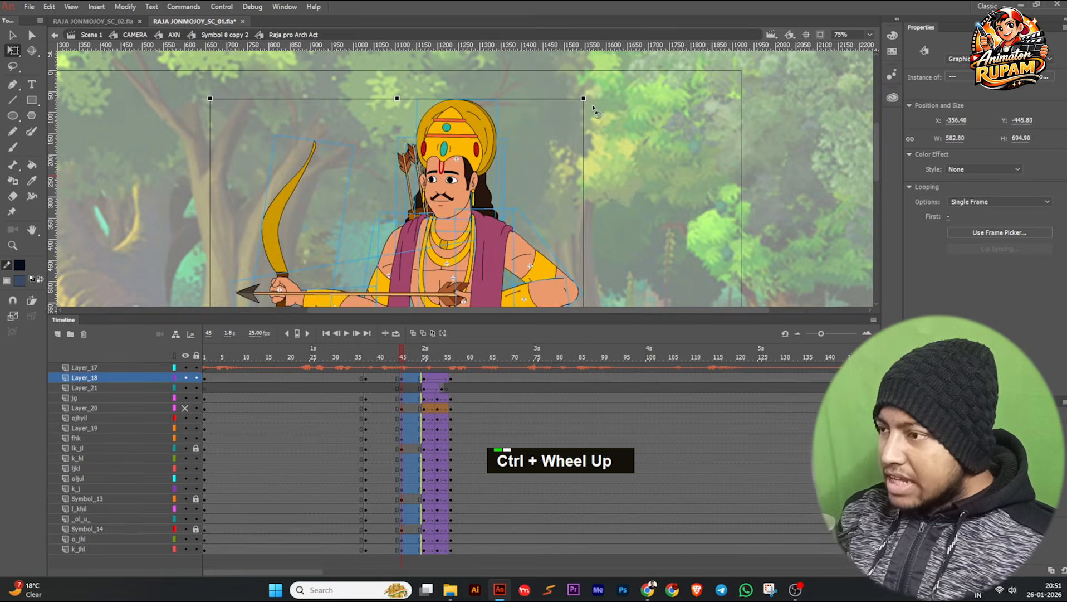
left_click_drag(598, 102, 601, 102)
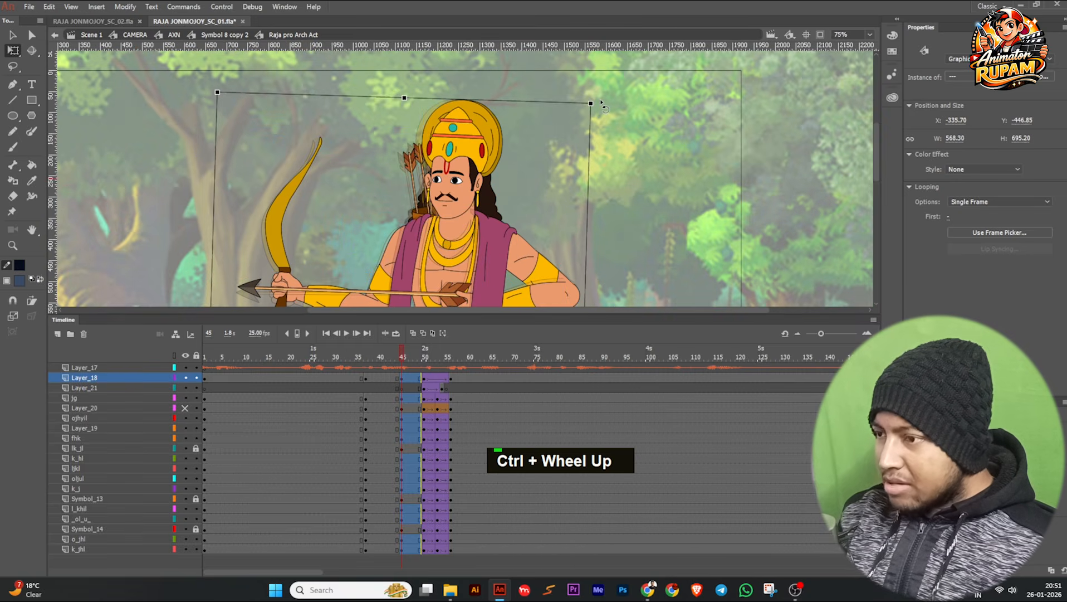
left_click(617, 137)
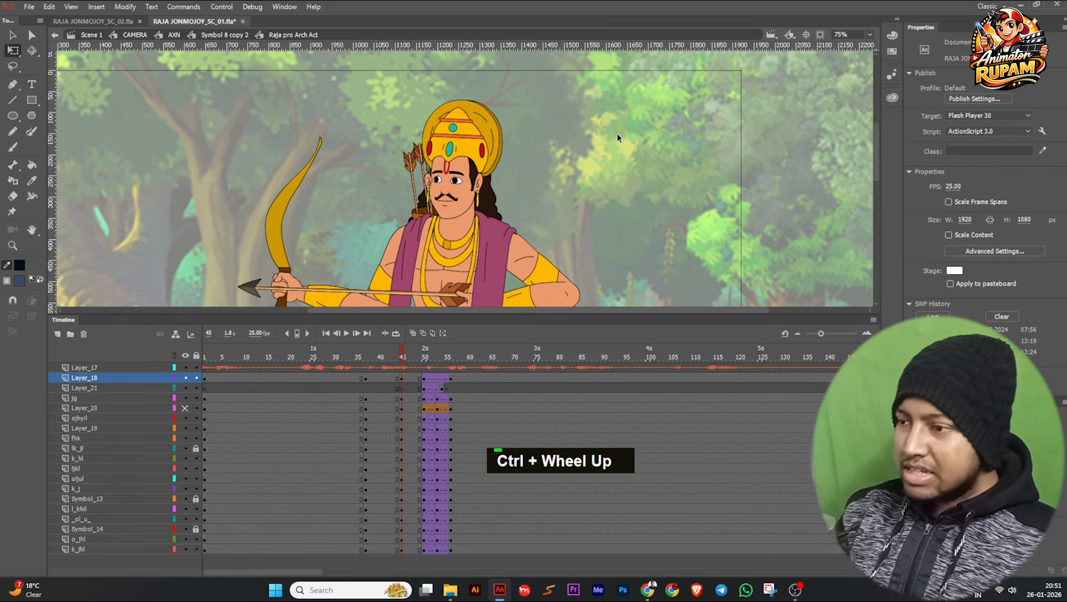
Reselect the archer's upper-body parts and skew them slightly so the torso leans back away from the bow.
scroll(477, 150, "down", 3)
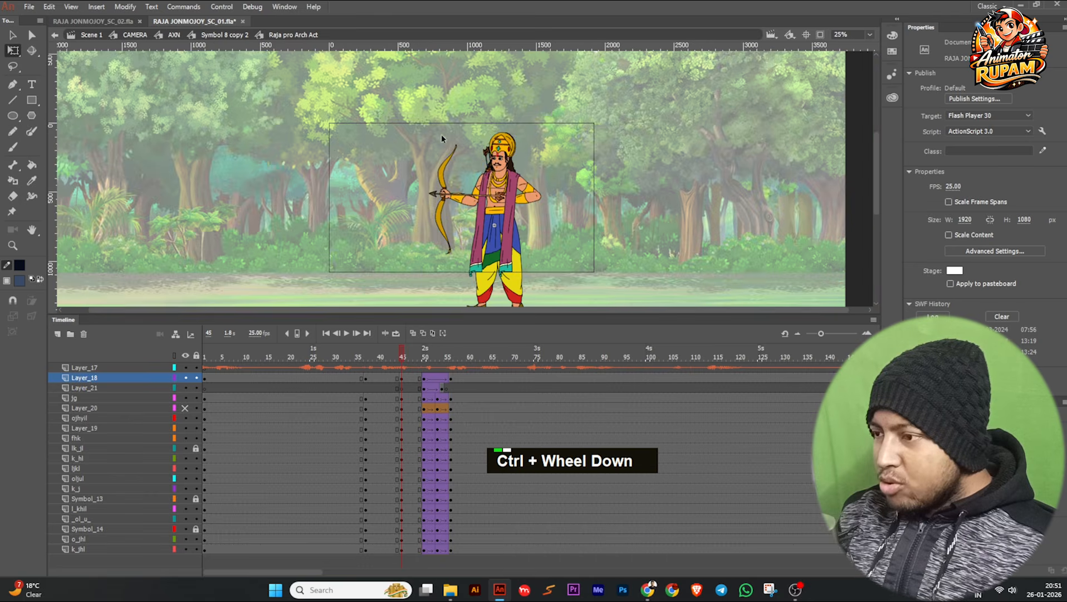
left_click(525, 241)
scroll(525, 137, "up", 4)
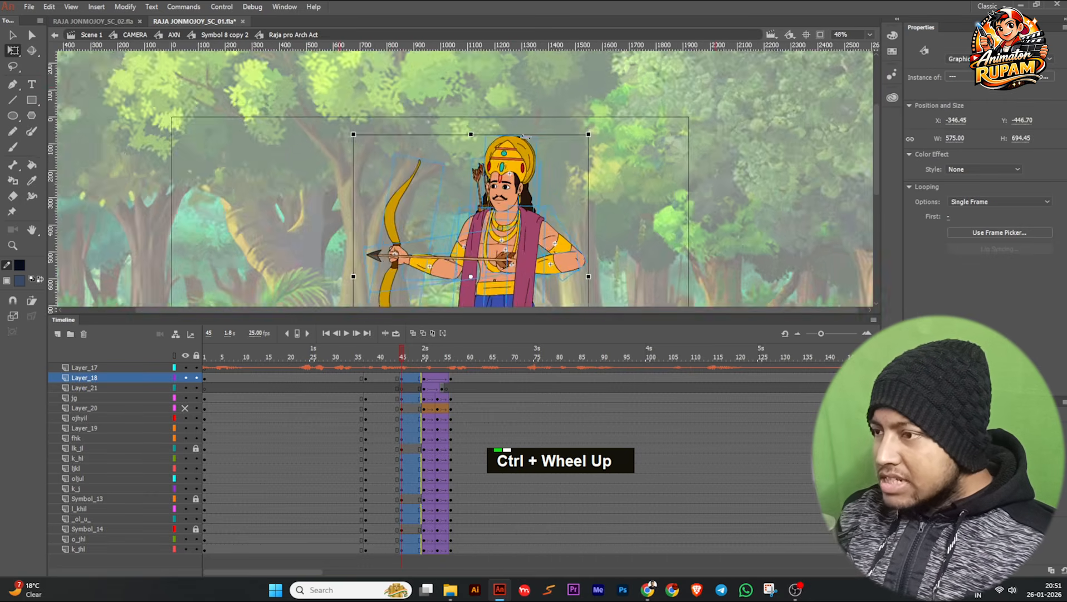
left_click_drag(530, 134, 536, 134)
scroll(455, 127, "down", 5)
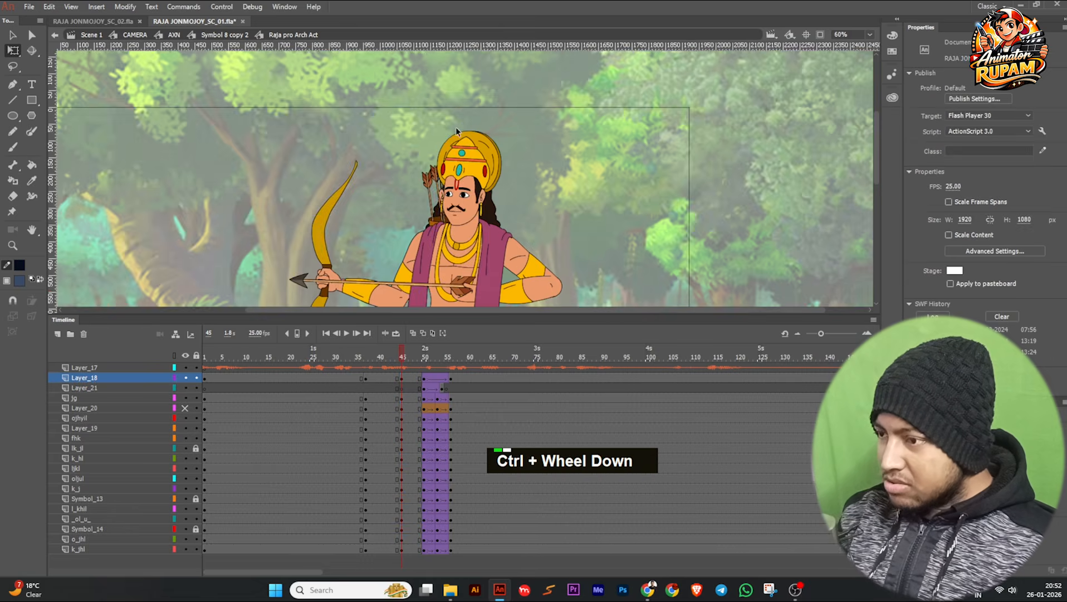
Create classic tweens between the keyframes at 37 and 45 on Layer_18, jg and all body-part layers from ojhyil down to k_jhl.
middle_click(455, 127)
mouse_move(399, 357)
left_mouse_down()
mouse_move(374, 356)
mouse_move(427, 359)
mouse_move(384, 357)
mouse_move(398, 358)
left_mouse_up()
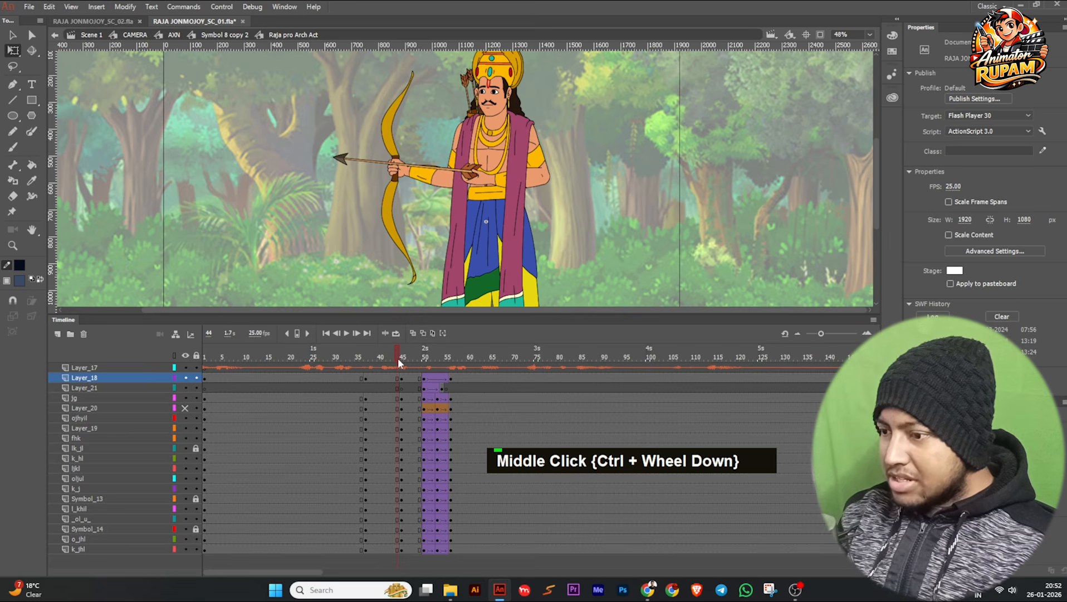
key("grave")
left_click(383, 399)
key("grave")
left_click_drag(383, 424, 386, 545)
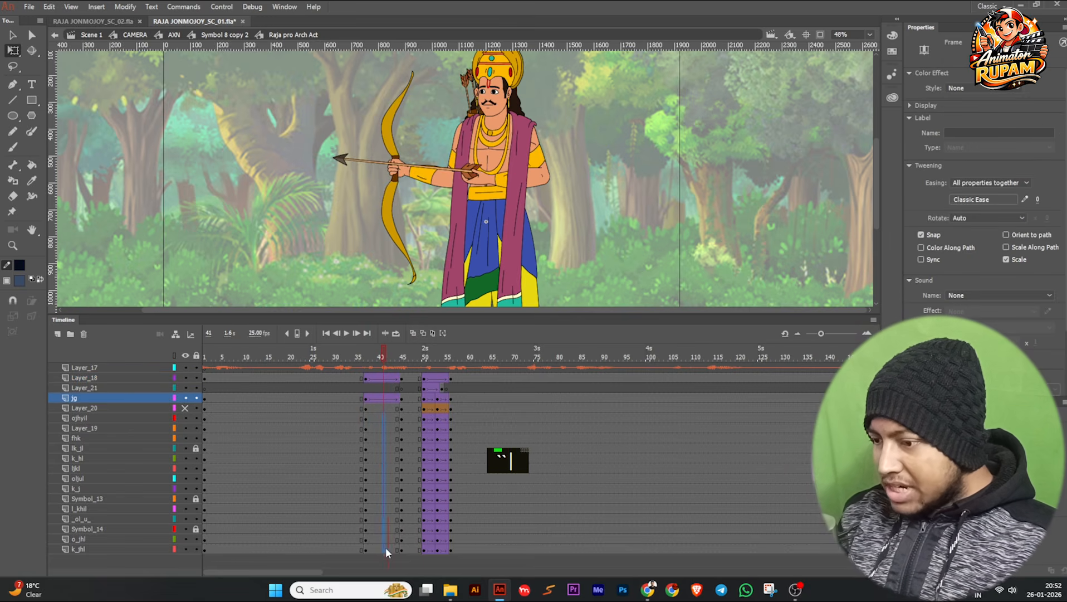
key("grave")
mouse_move(382, 359)
left_mouse_down()
mouse_move(347, 357)
mouse_move(402, 360)
left_mouse_up()
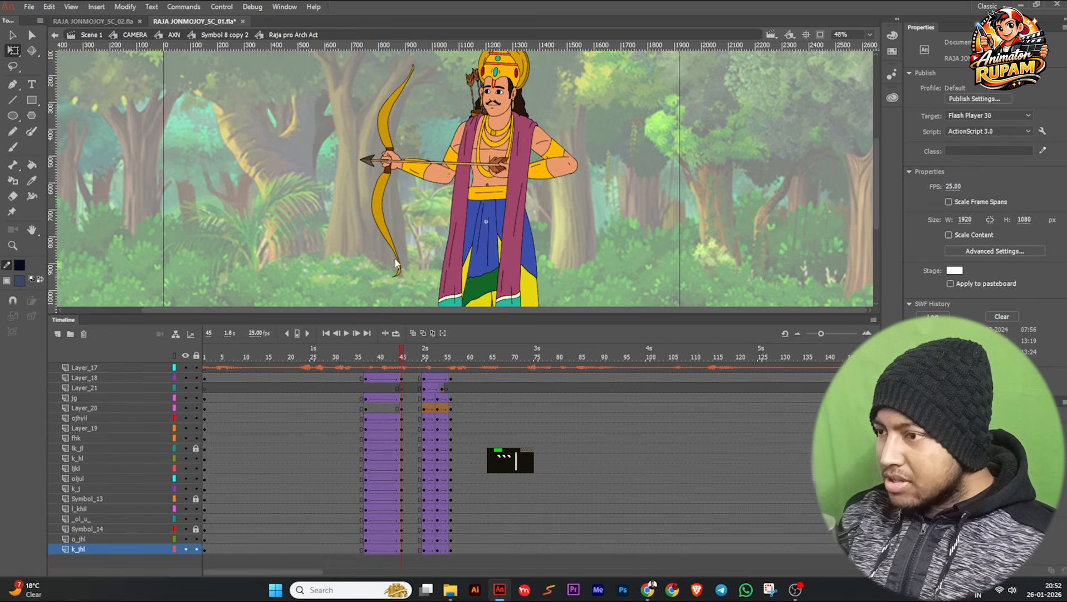
Show Layer_20 again and rotate the bow slightly within the archer's hand at frame 45.
scroll(467, 177, "up", 2, "ctrl")
scroll(430, 205, "down", 2, "ctrl")
mouse_move(402, 360)
left_mouse_down()
mouse_move(362, 360)
mouse_move(401, 359)
left_mouse_up()
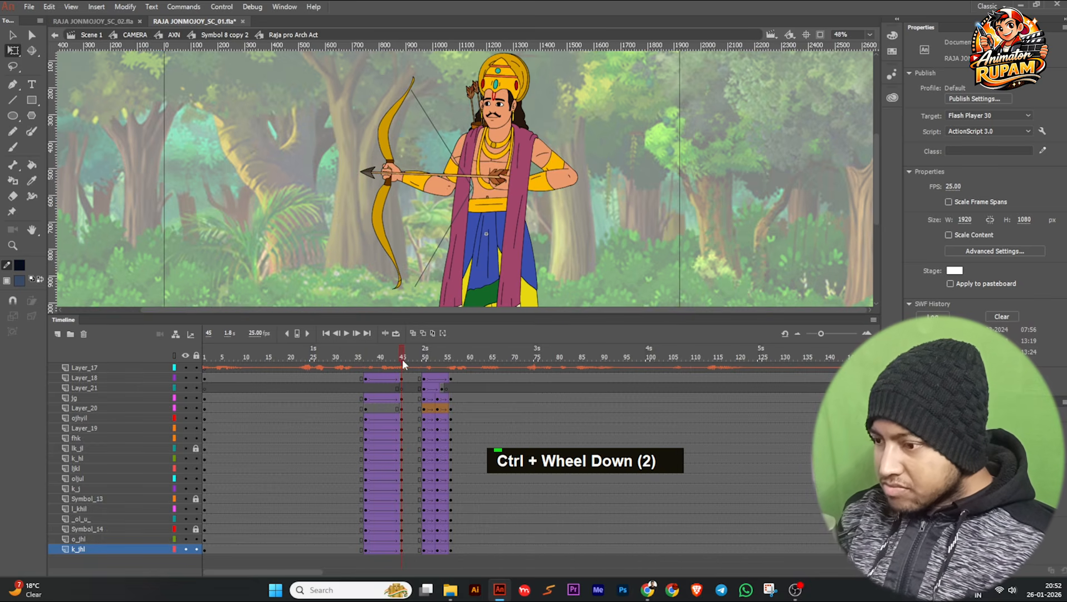
left_click(404, 288)
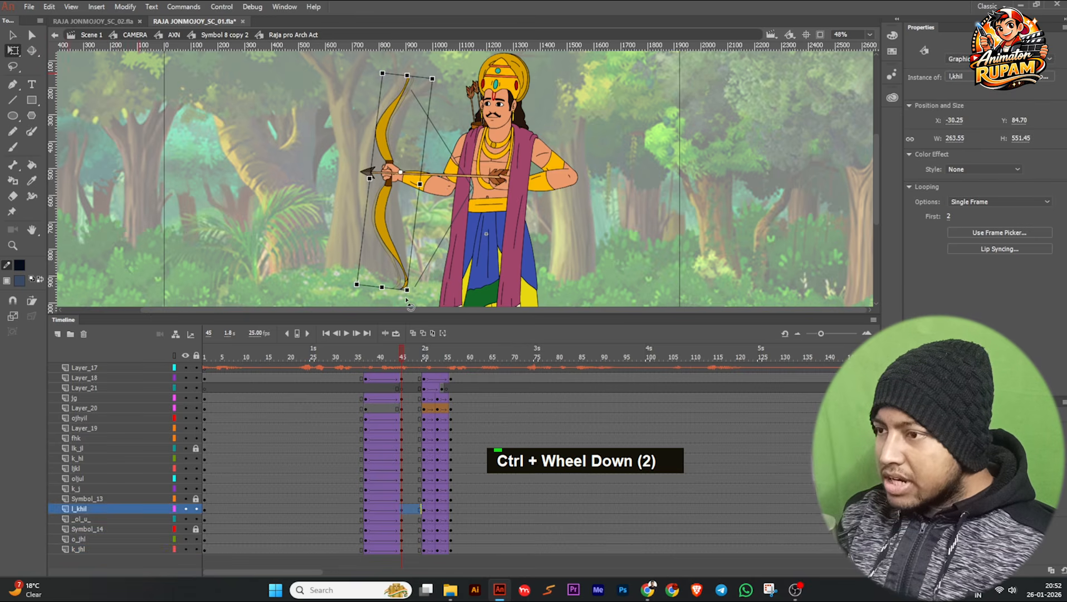
left_click_drag(409, 300, 410, 300)
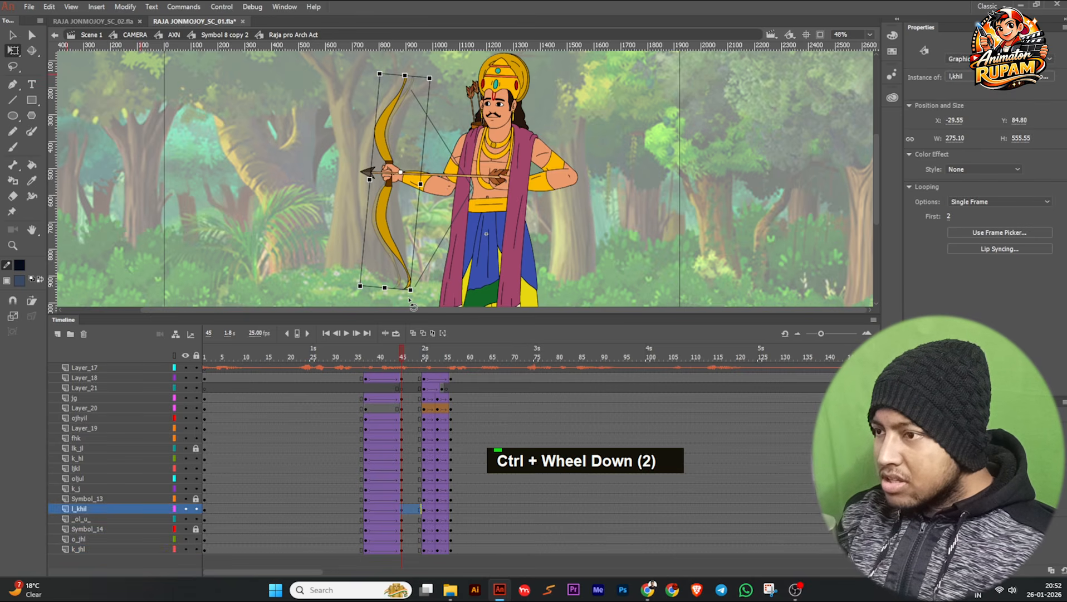
left_click(417, 277)
Attach the lower and upper ends of the bowstring to the matching tips of the bow.
scroll(416, 287, "up", 1, "ctrl")
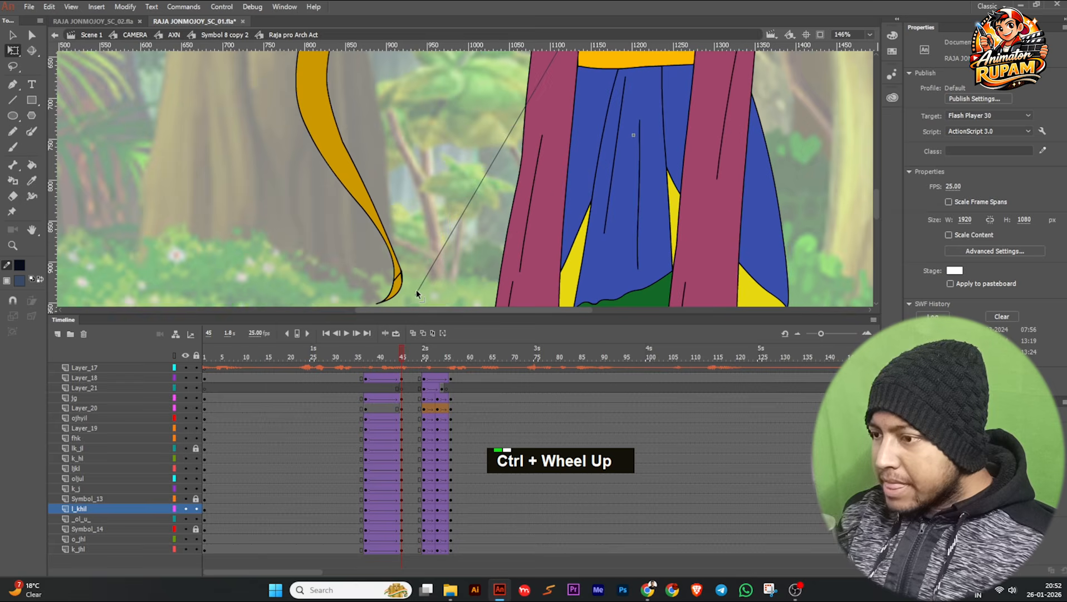
left_click_drag(415, 294, 402, 273)
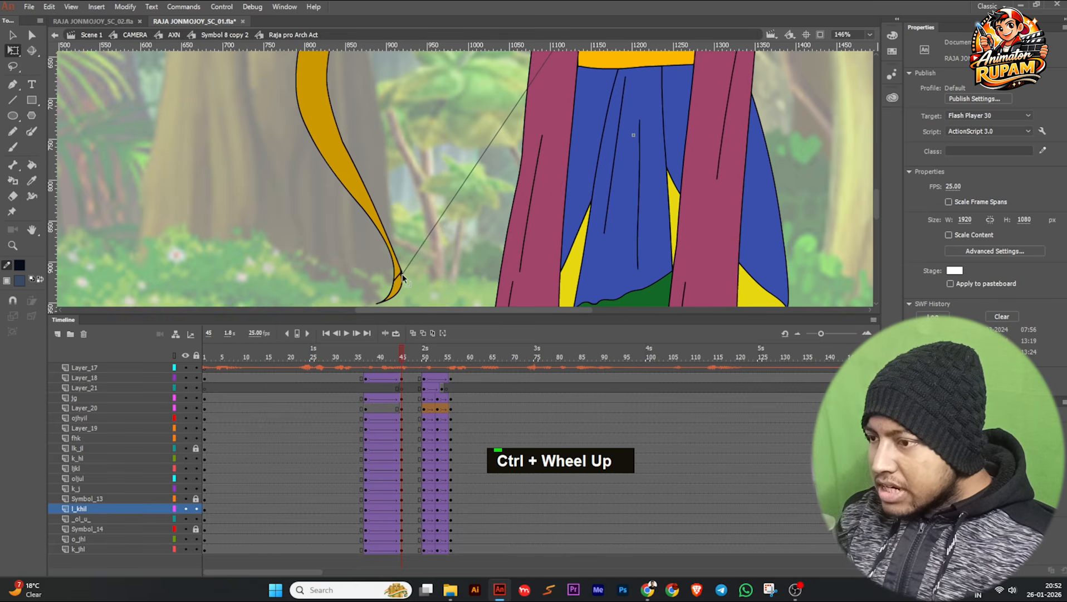
scroll(443, 270, "down", 1, "ctrl")
left_click_drag(423, 78, 377, 217)
scroll(388, 118, "up", 2, "ctrl")
left_click_drag(389, 180, 360, 114)
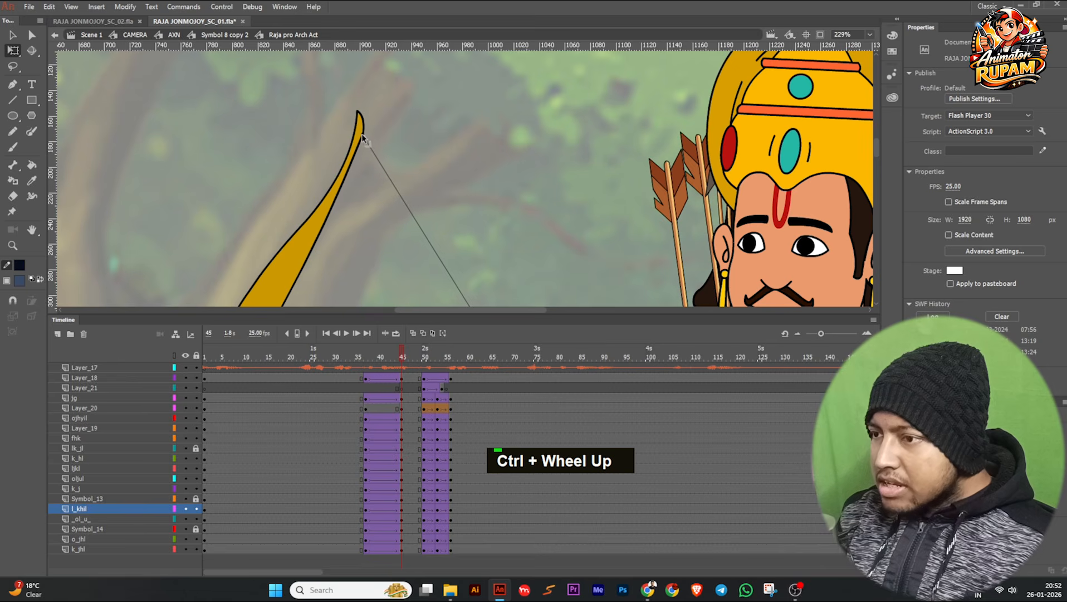
Pull the middle point of the bowstring back to the hand holding the arrow's tail.
scroll(357, 172, "down", 2, "ctrl")
scroll(357, 171, "down", 2, "ctrl")
left_click_drag(368, 167, 315, 28)
scroll(392, 181, "up", 3, "ctrl")
scroll(393, 182, "up", 4, "ctrl")
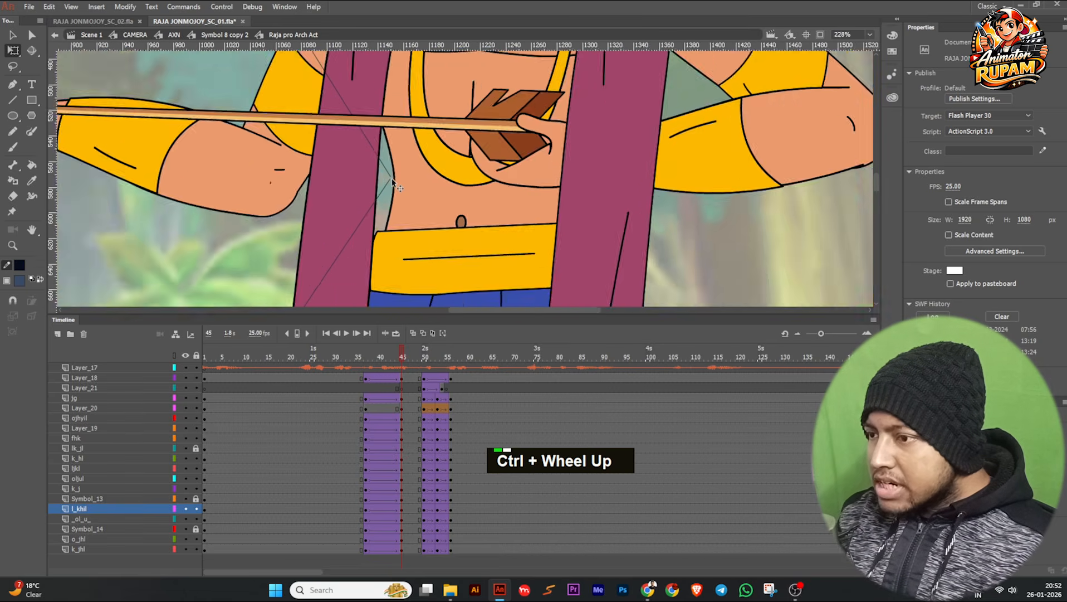
scroll(351, 201, "down", 1, "ctrl")
left_click_drag(355, 203, 530, 208)
left_click_drag(355, 196, 562, 140)
scroll(563, 143, "down", 8)
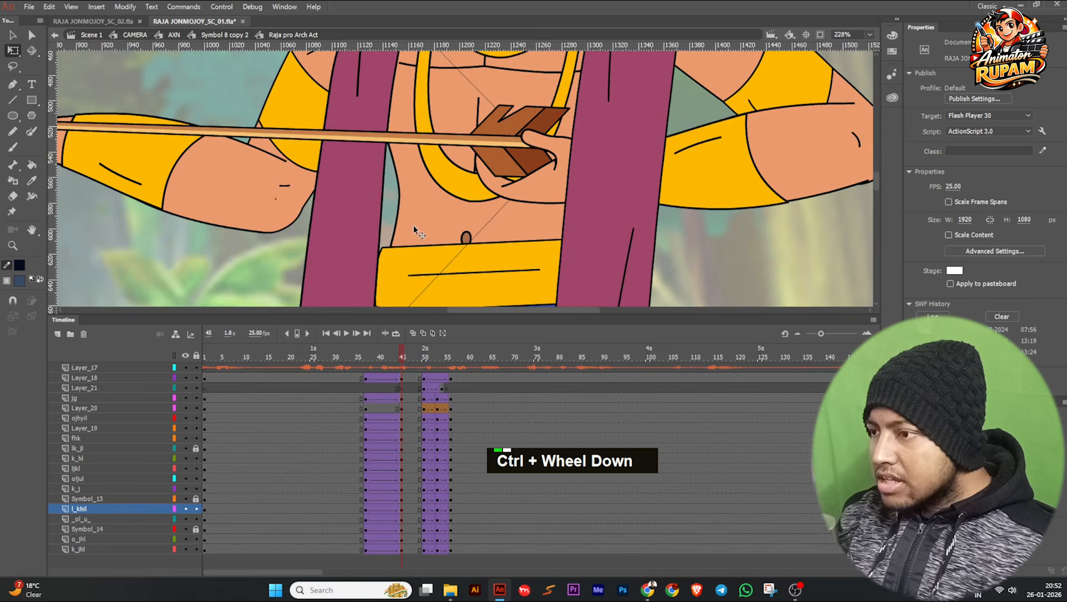
middle_click(479, 279)
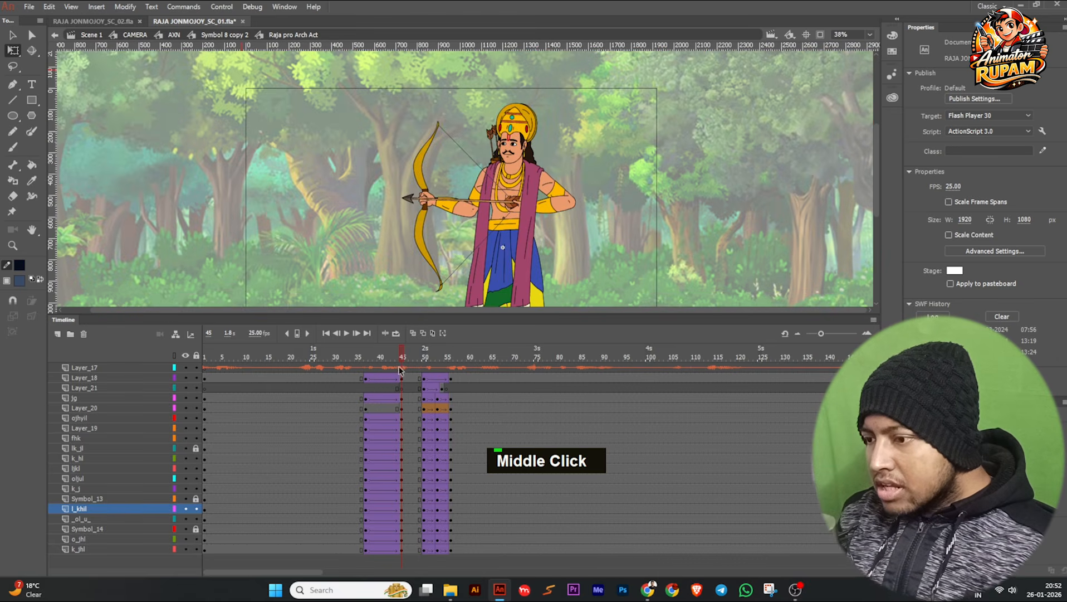
Create a shape tween for the bowstring on Layer_20 between frames 37 and 45, and check it across those frames.
right_click(384, 408)
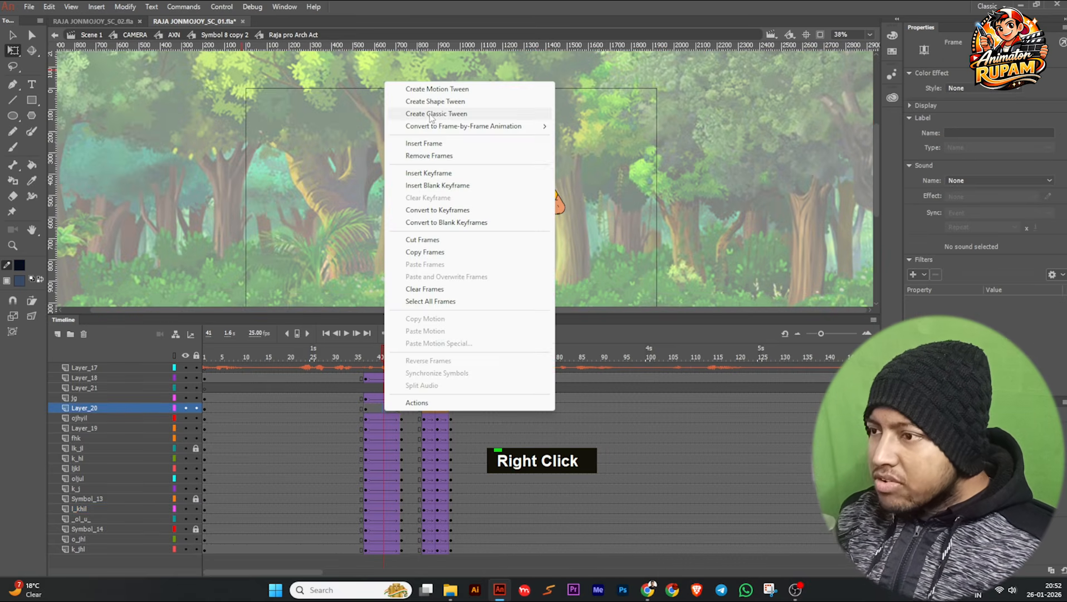
left_click(434, 101)
left_click(365, 357)
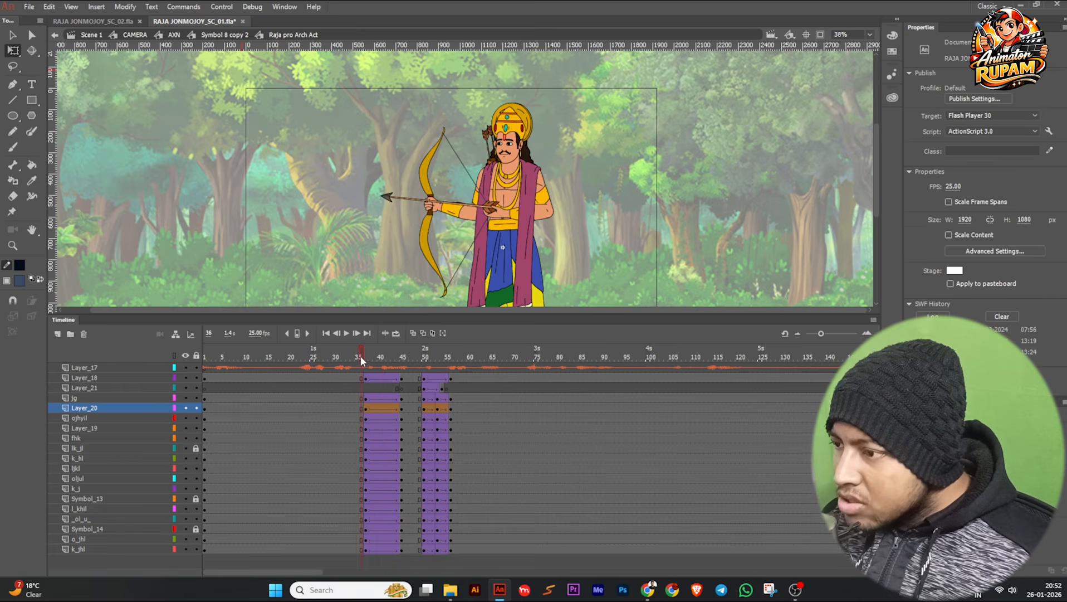
left_click_drag(372, 355, 401, 355)
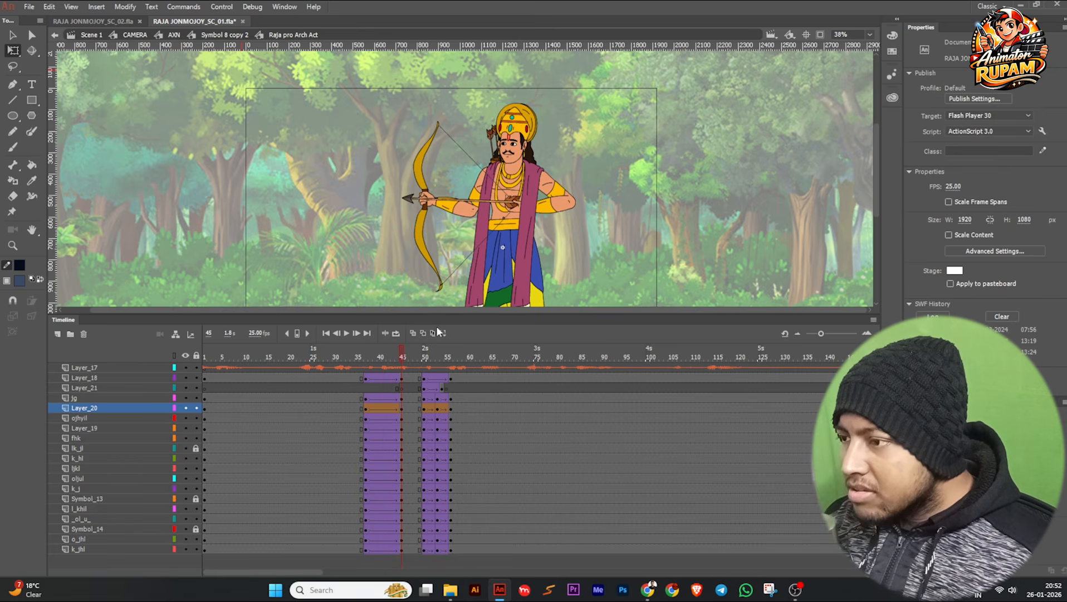
Enlarge the stage area and scrub through to frame 54 and back to 46 to examine the bow draw and arrow release.
scroll(562, 242, "up", 1)
left_click_drag(554, 314, 554, 377)
scroll(481, 348, "down", 1)
mouse_move(390, 417)
left_mouse_down()
mouse_move(345, 424)
mouse_move(392, 429)
mouse_move(381, 428)
left_mouse_up()
left_click_drag(362, 432, 441, 426)
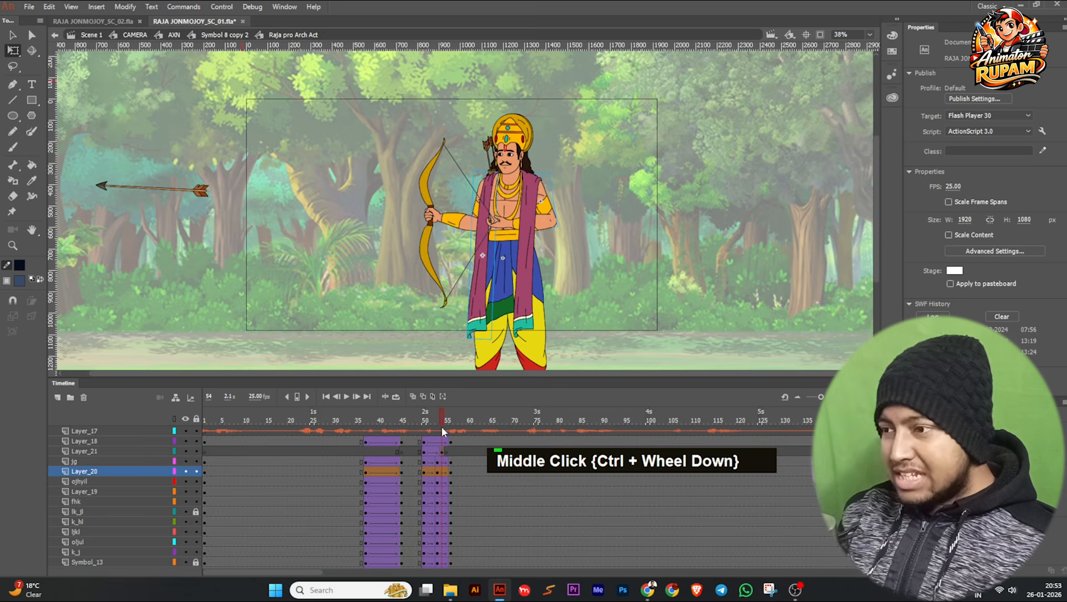
left_click_drag(442, 427, 406, 441)
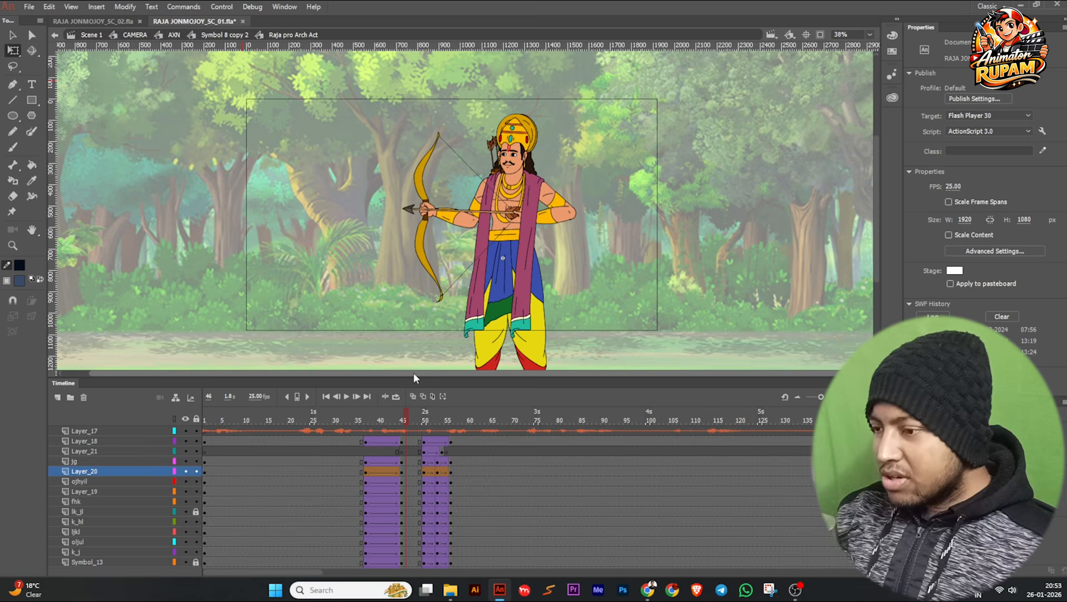
Restore the taller timeline, bring the archer into closer view and save the file.
left_click_drag(451, 377, 451, 320)
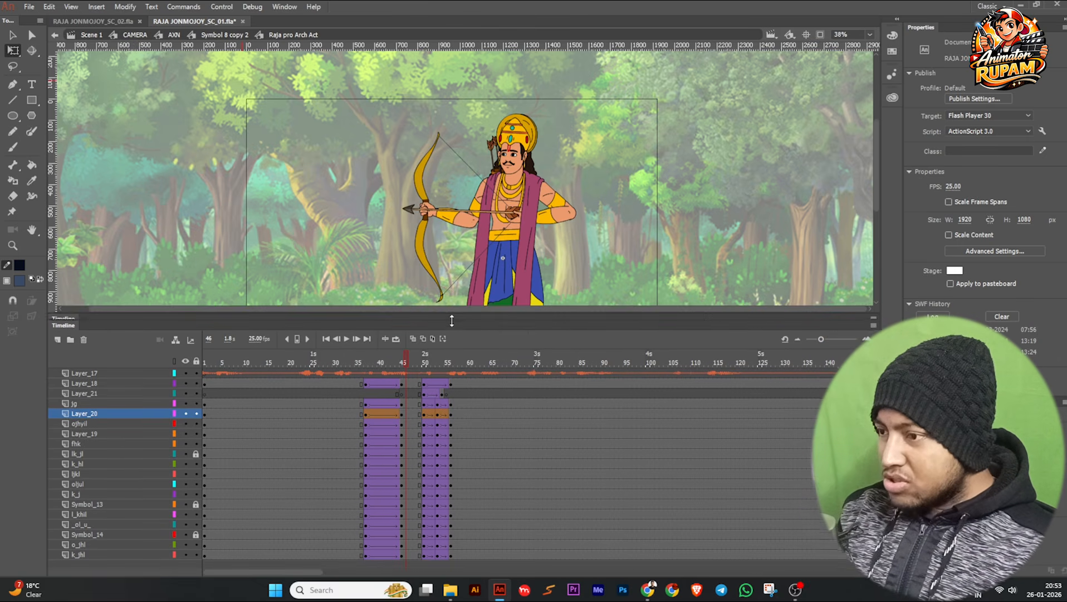
key("space")
left_click_drag(393, 245, 357, 222)
scroll(357, 222, "up", 2)
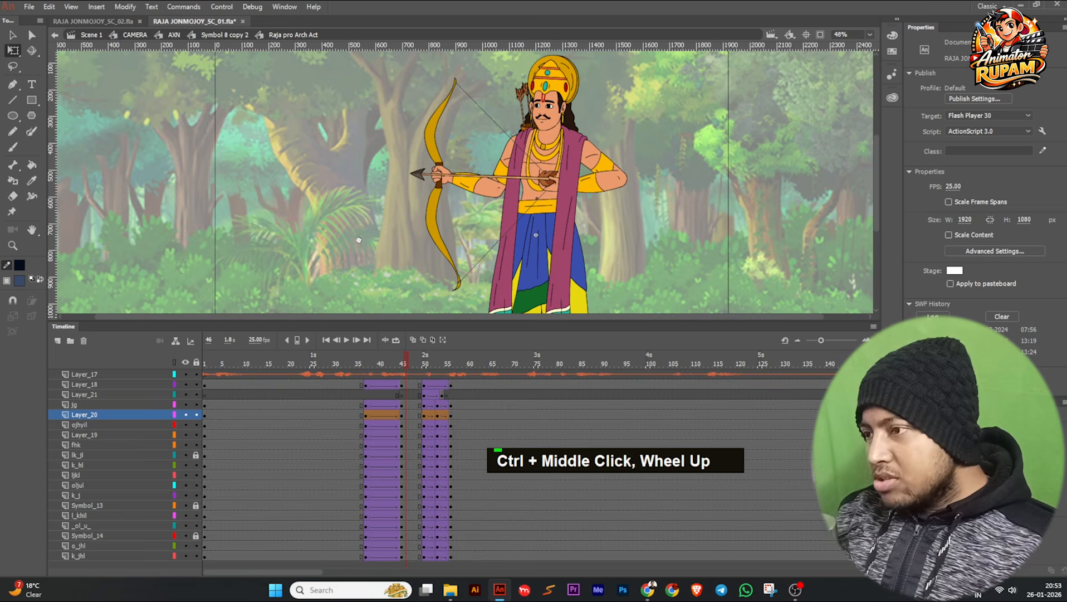
key("ctrl+s")
At frame 50, inspect the arrow's tail against the drawing hand and move the hand layer jg above the arrow layer Layer_21.
mouse_move(408, 362)
left_mouse_down()
mouse_move(436, 361)
mouse_move(377, 370)
mouse_move(432, 369)
mouse_move(422, 370)
left_mouse_up()
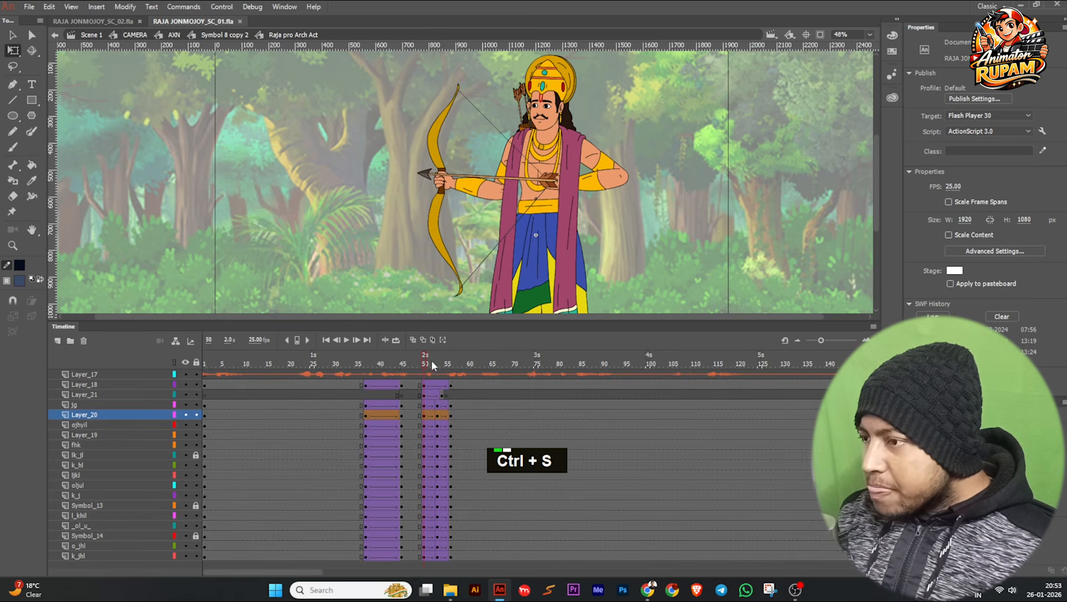
scroll(557, 195, "up", 2, "ctrl")
scroll(562, 184, "up", 1, "ctrl")
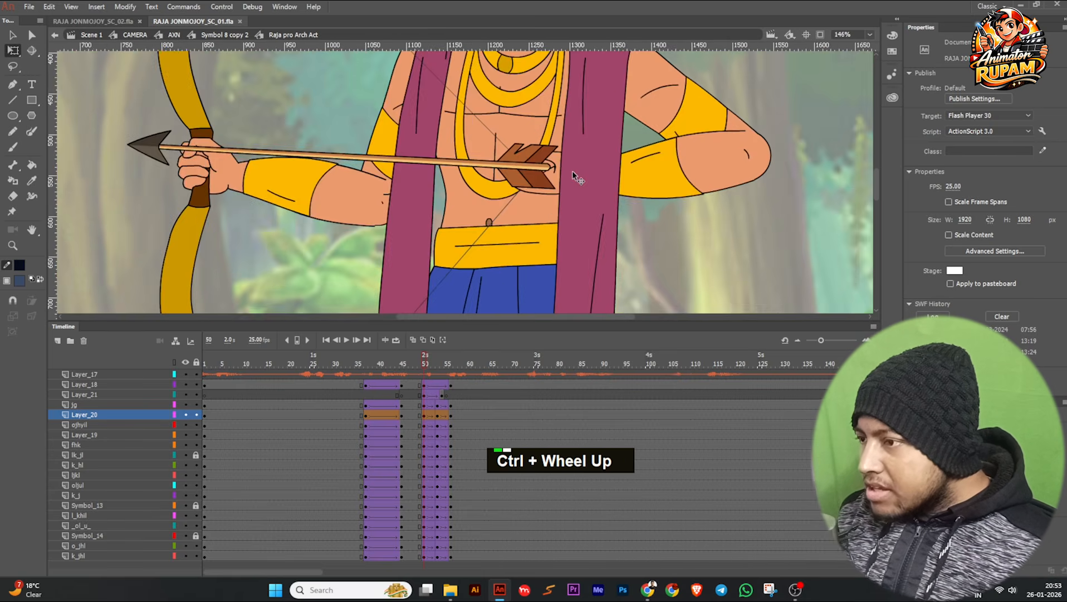
scroll(514, 190, "down", 1, "ctrl")
scroll(516, 186, "up", 3, "ctrl")
left_click(517, 185)
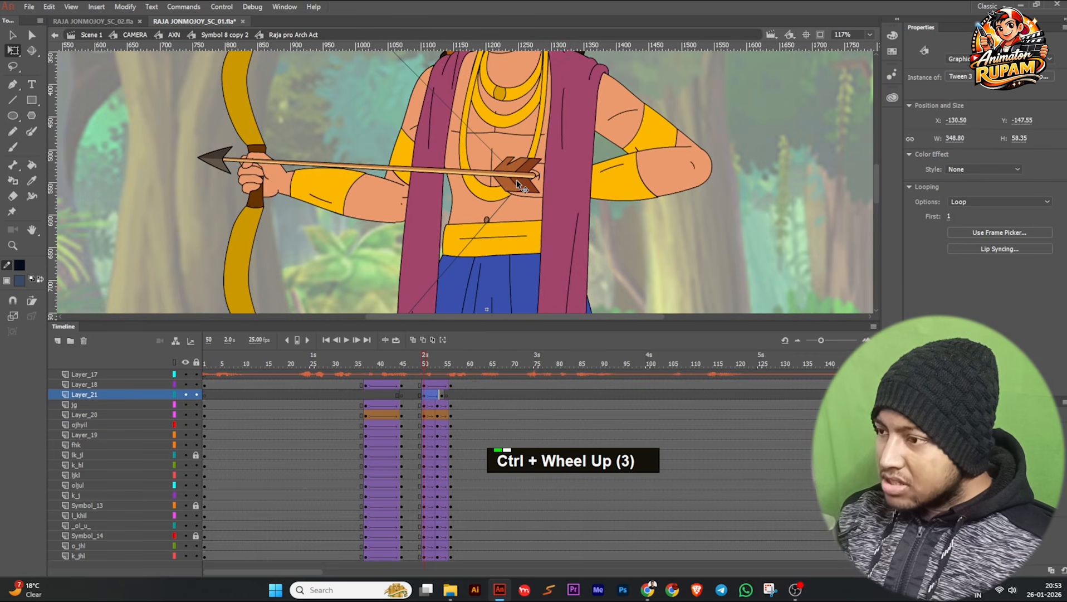
scroll(557, 197, "up", 3, "ctrl")
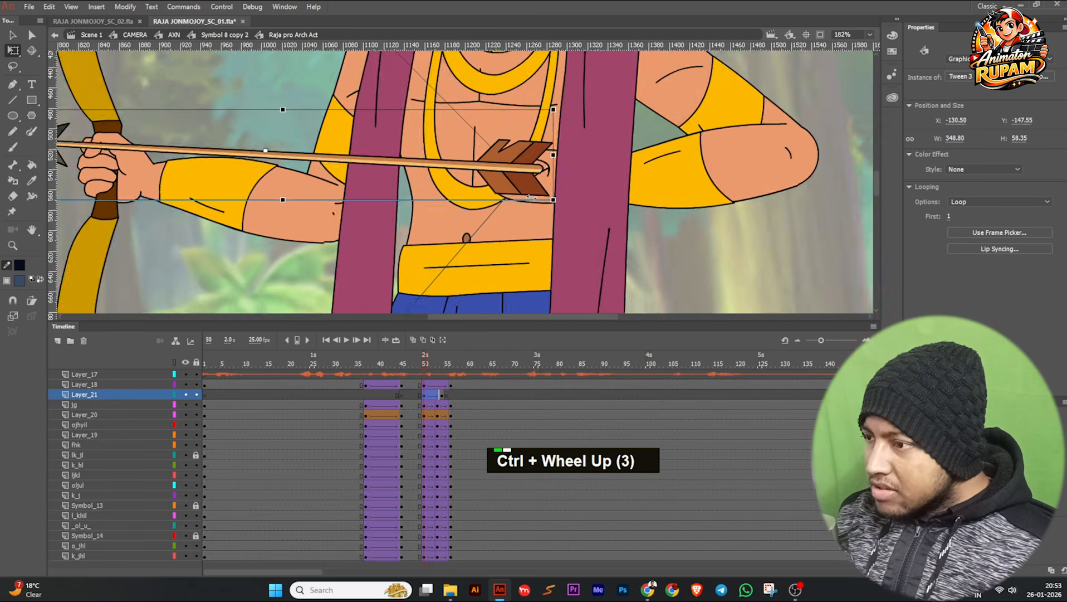
left_click(527, 203)
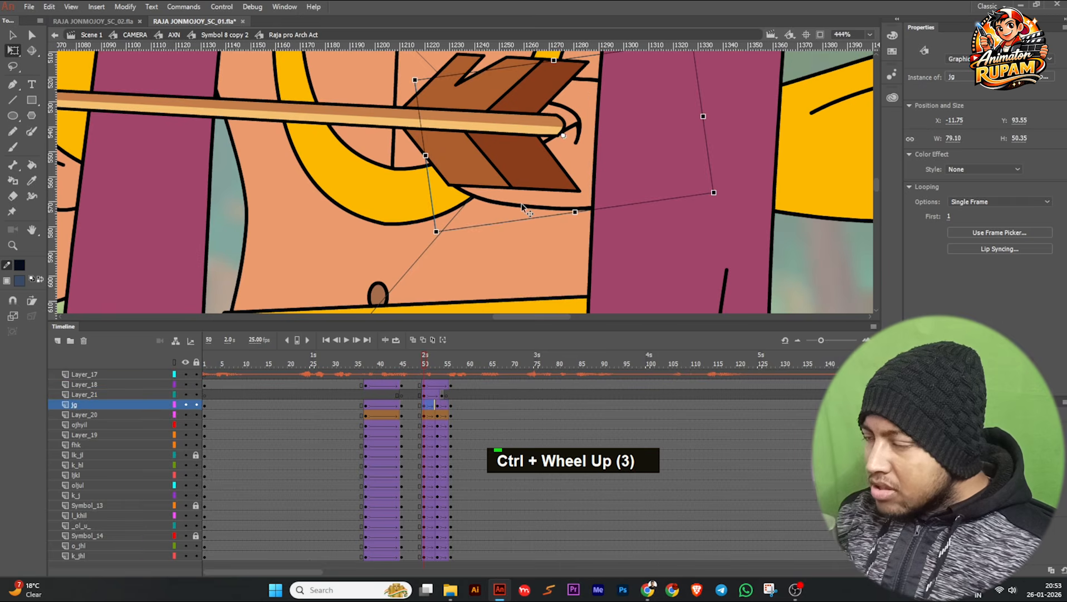
scroll(522, 203, "down", 1)
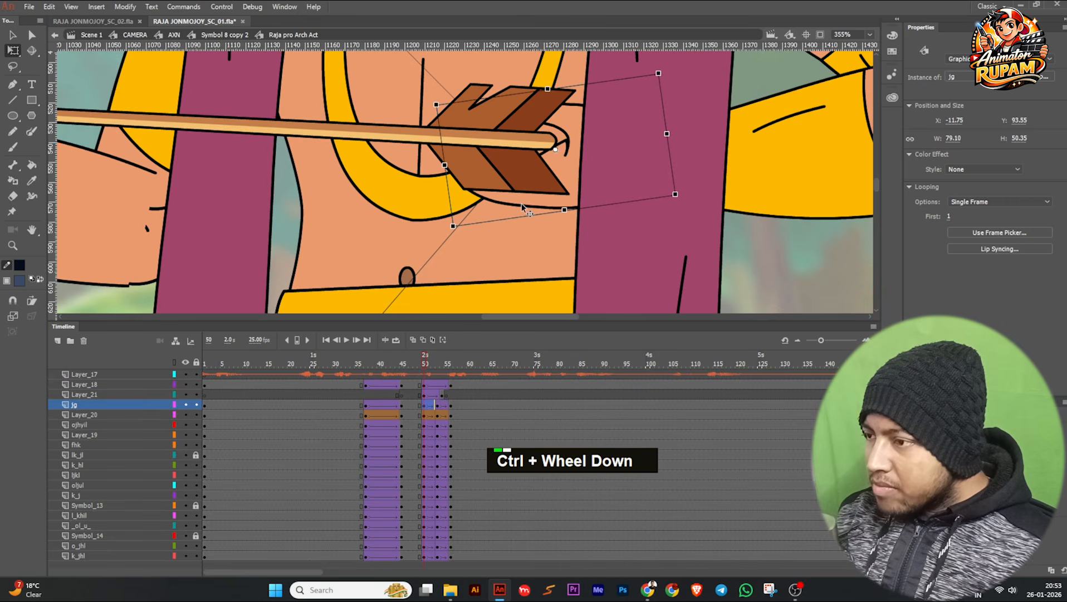
left_click(508, 147)
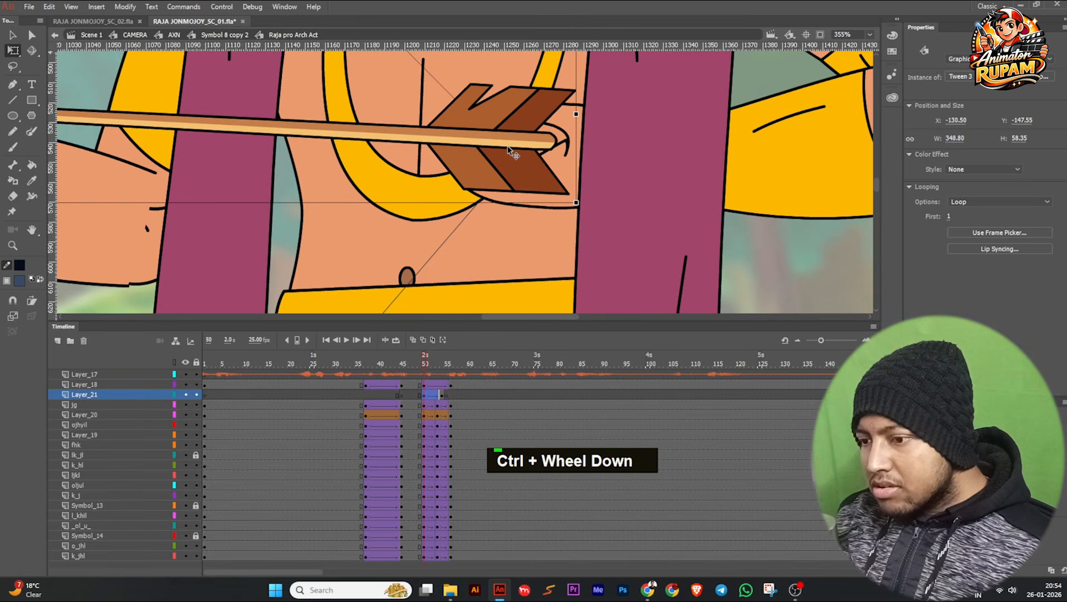
left_click(147, 404)
left_click_drag(152, 401, 151, 392)
scroll(427, 212, "down", 3)
scroll(426, 212, "down", 3)
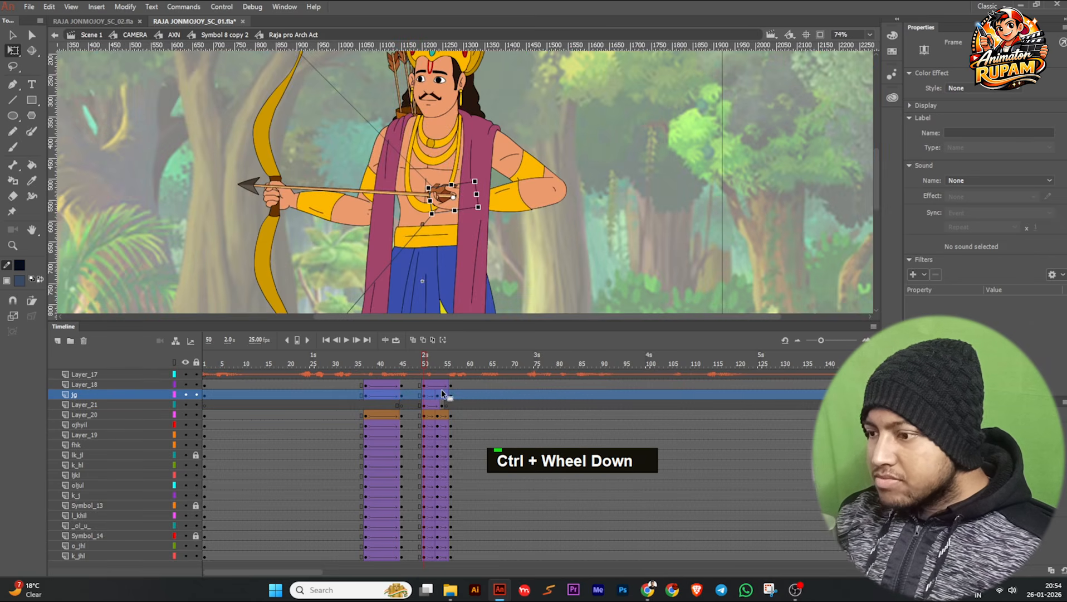
Clear the archer's keyframes at frame 50 from Layer_18 down to k_jhl and insert fresh keyframes there.
mouse_move(351, 381)
left_mouse_down()
mouse_move(464, 374)
mouse_move(396, 388)
mouse_move(424, 385)
mouse_move(423, 556)
left_mouse_up()
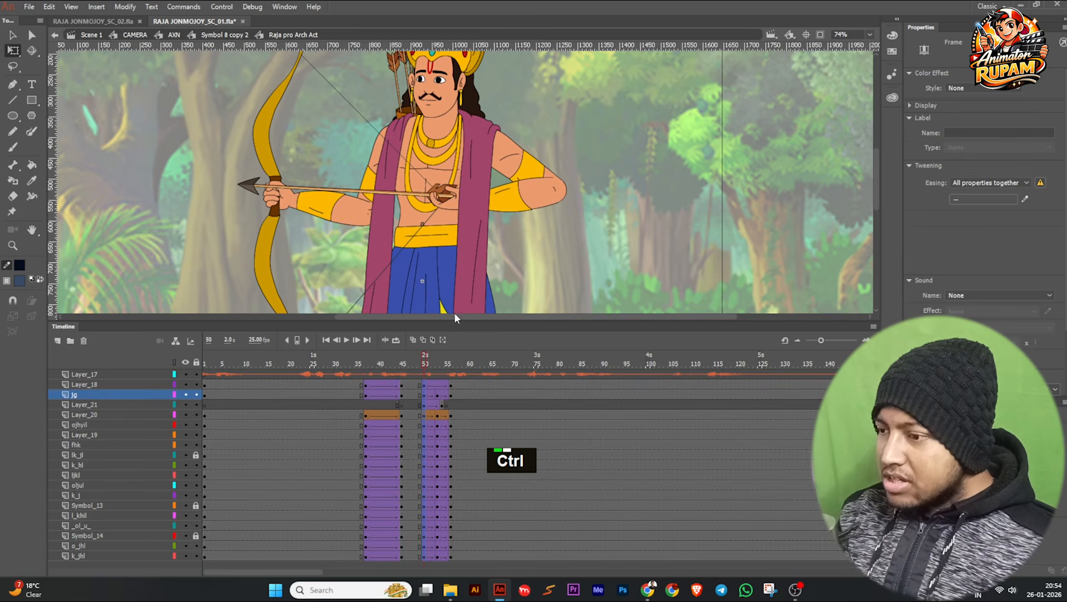
left_click_drag(455, 318, 455, 302)
scroll(429, 230, "down", 2, "ctrl")
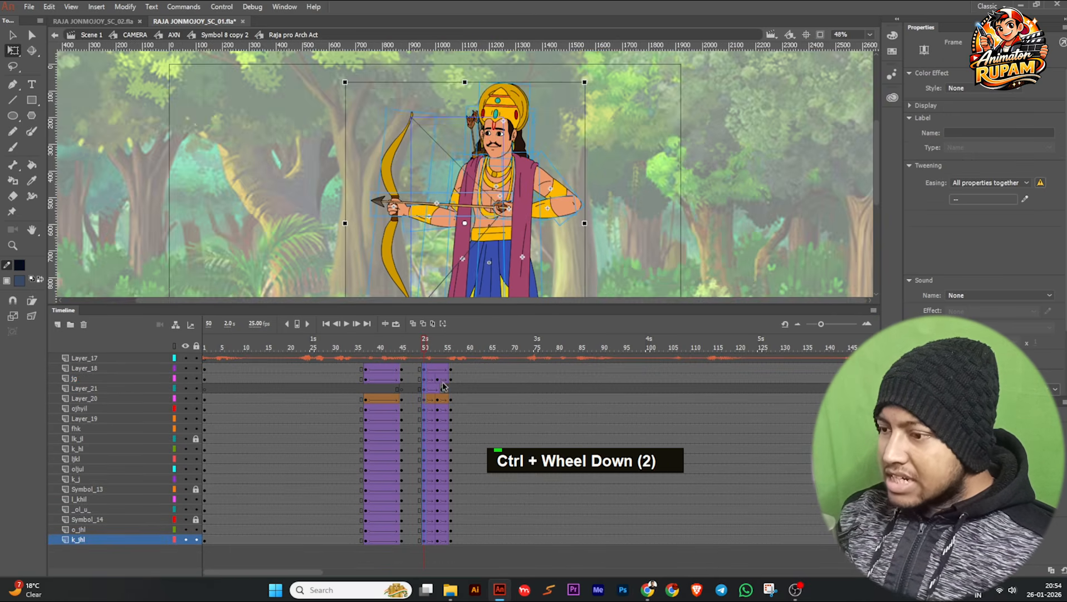
left_click(422, 344)
left_click(425, 343)
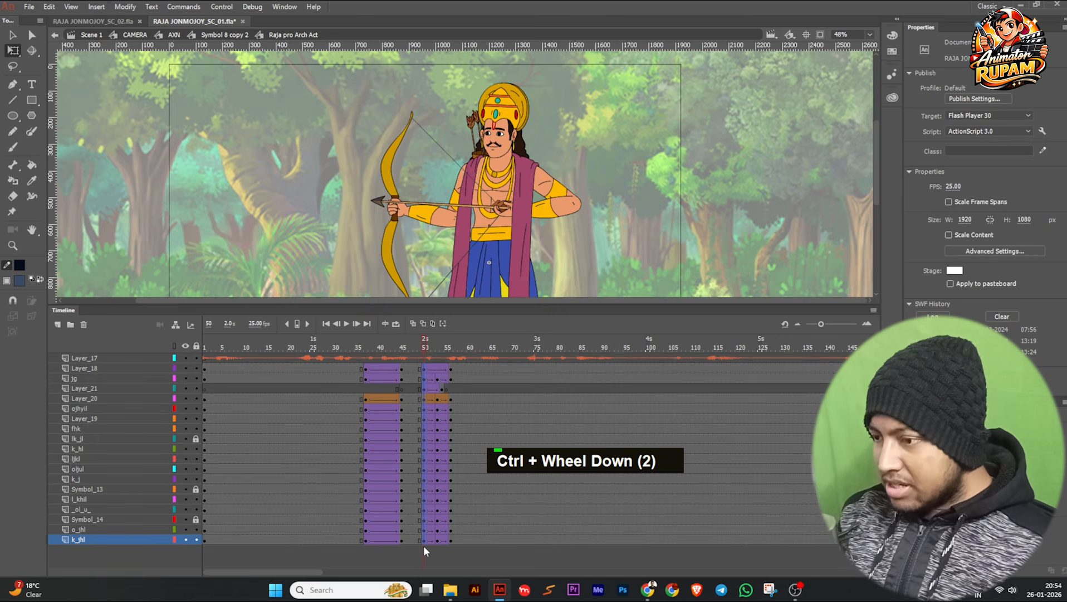
key("shift+F6")
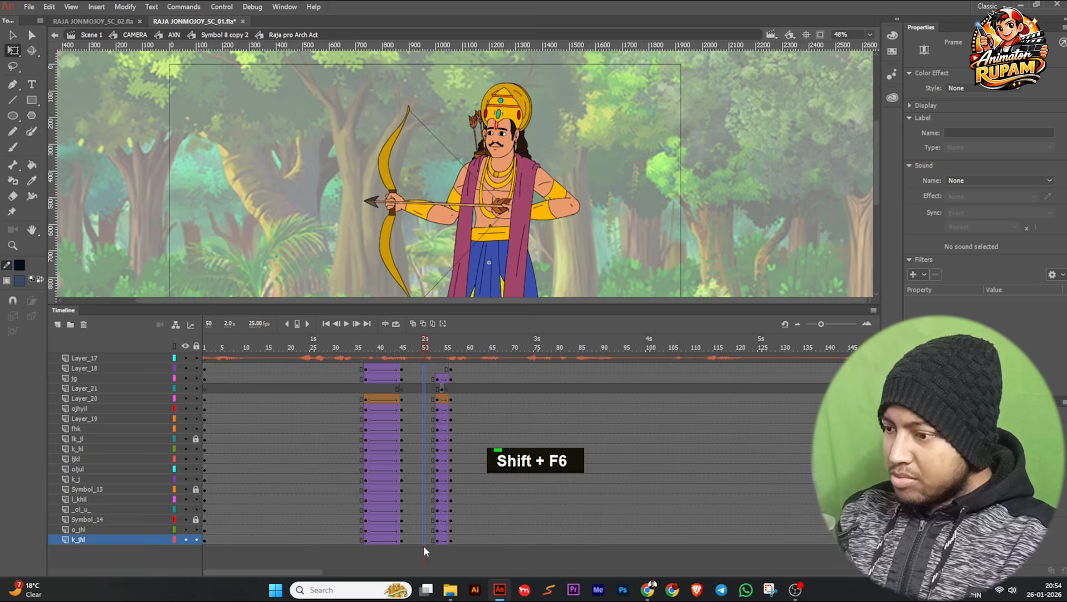
key("F6")
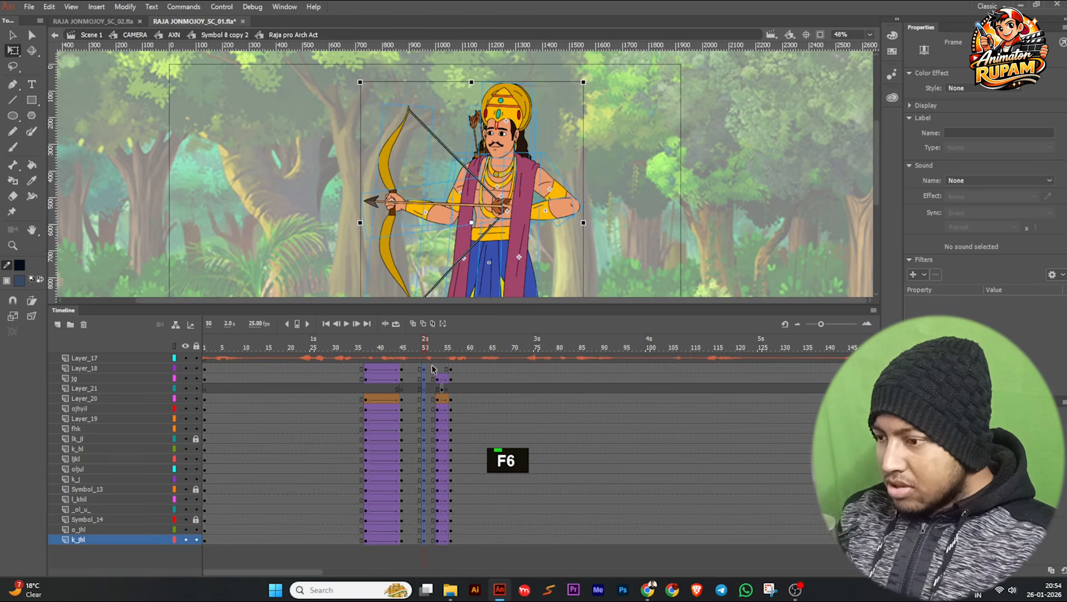
Restore the classic tweens following frame 50 on the body layers and create a shape tween for the bowstring on Layer_20.
left_click(428, 378)
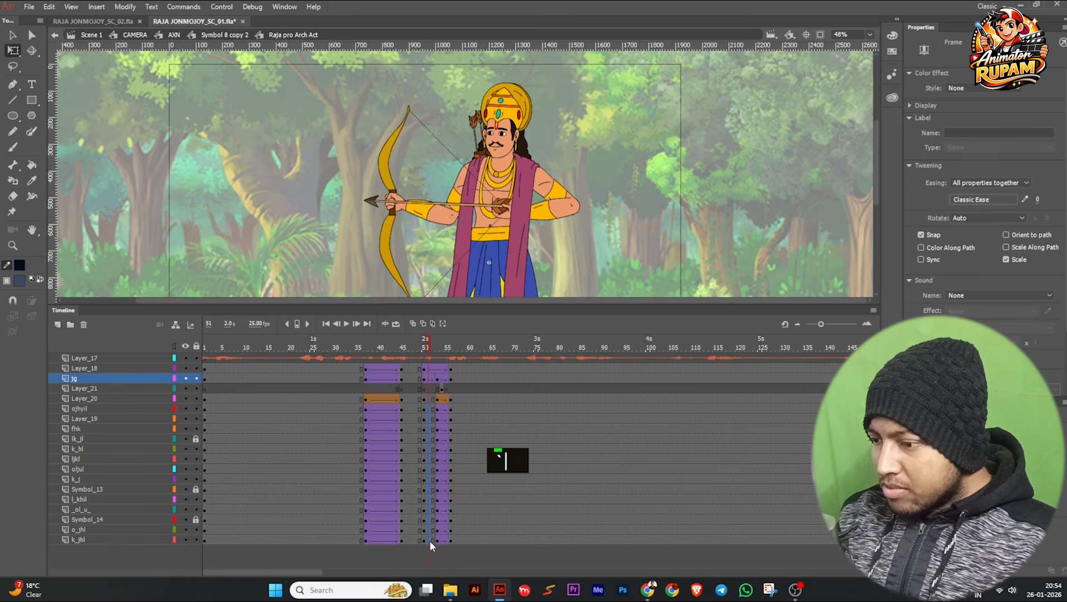
right_click(429, 397)
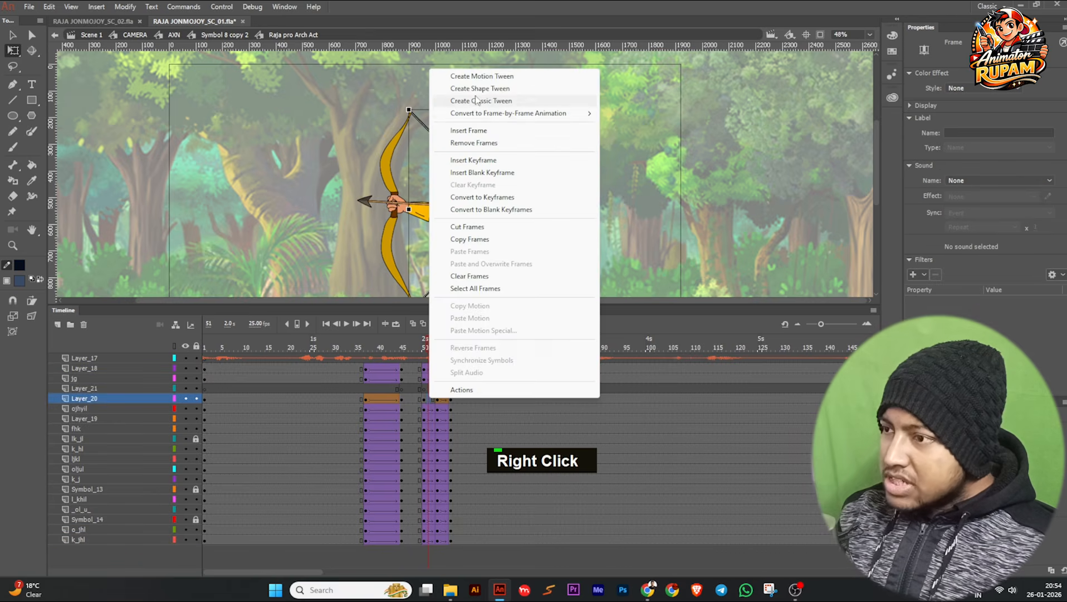
left_click(475, 88)
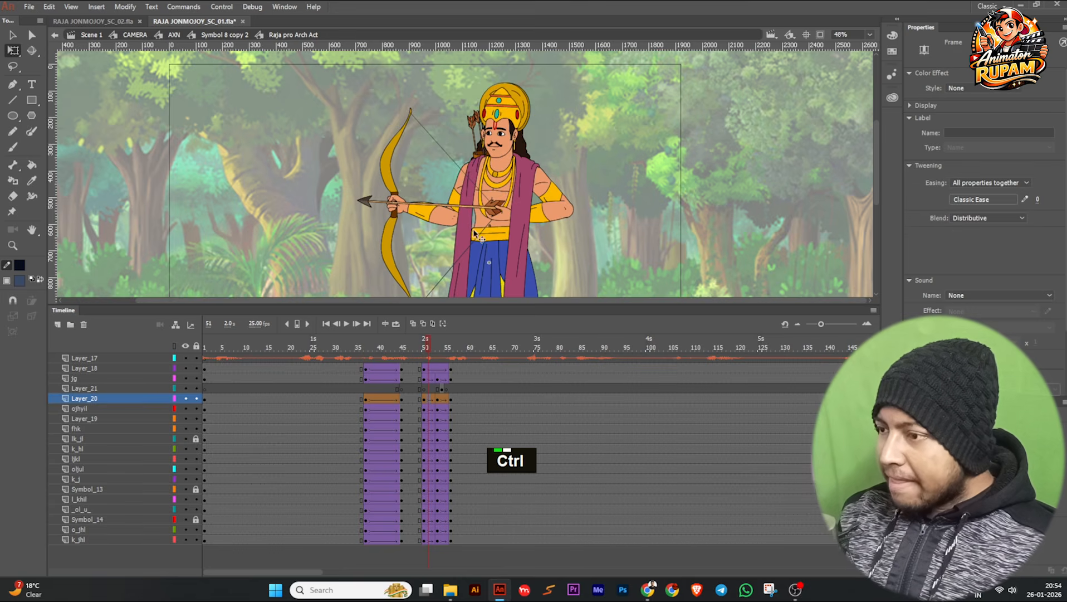
scroll(473, 232, "up", 2, "ctrl")
Check the arrow release around frames 48 to 55 and copy Layer_21's arrow keyframe from frame 54 to frame 50.
left_click(415, 347)
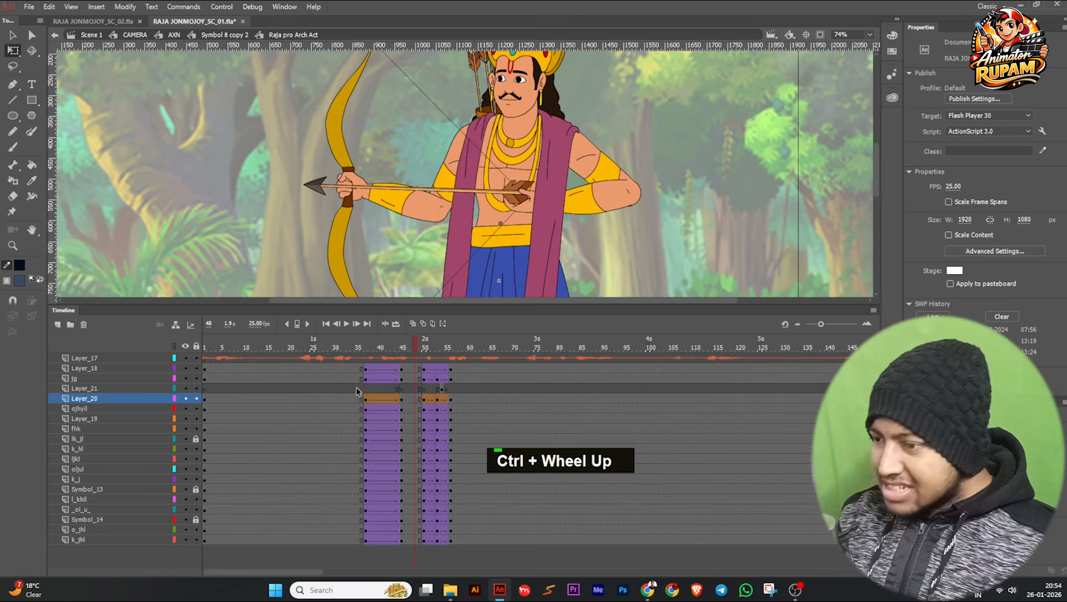
left_click(442, 389)
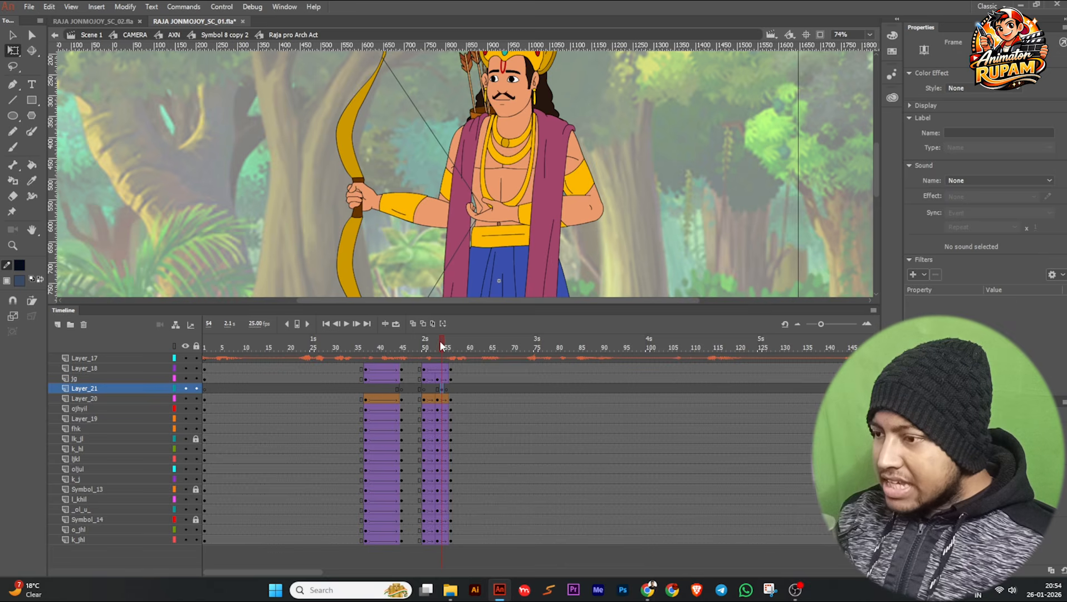
left_click_drag(433, 347, 437, 343)
scroll(393, 239, "down", 2, "ctrl")
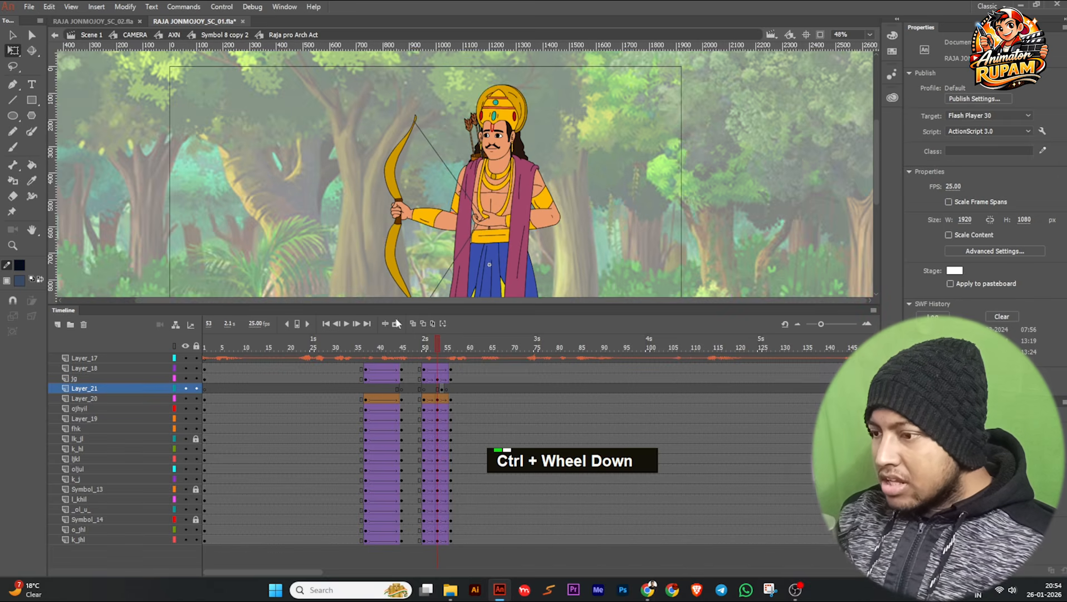
scroll(426, 383, "up", 1, "ctrl")
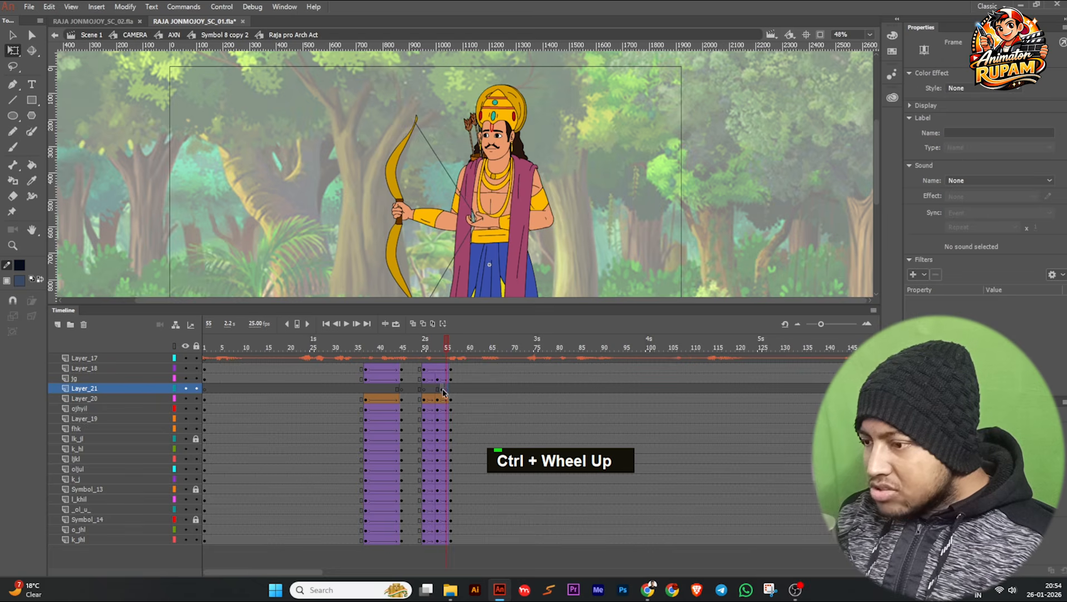
left_click(442, 388)
left_click(441, 390, "alt")
left_click_drag(440, 388, 425, 389, "alt")
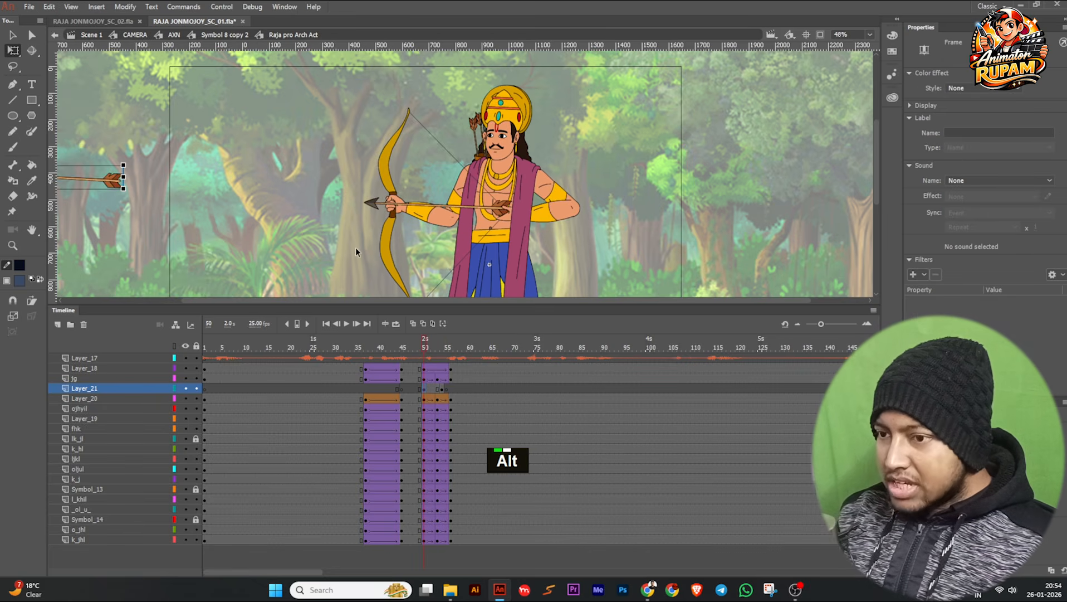
Move the flying arrow on Layer_21 at frame 50 onto the arrow held in the archer's hands.
scroll(356, 247, "down", 2, "ctrl")
scroll(215, 204, "up", 1, "ctrl")
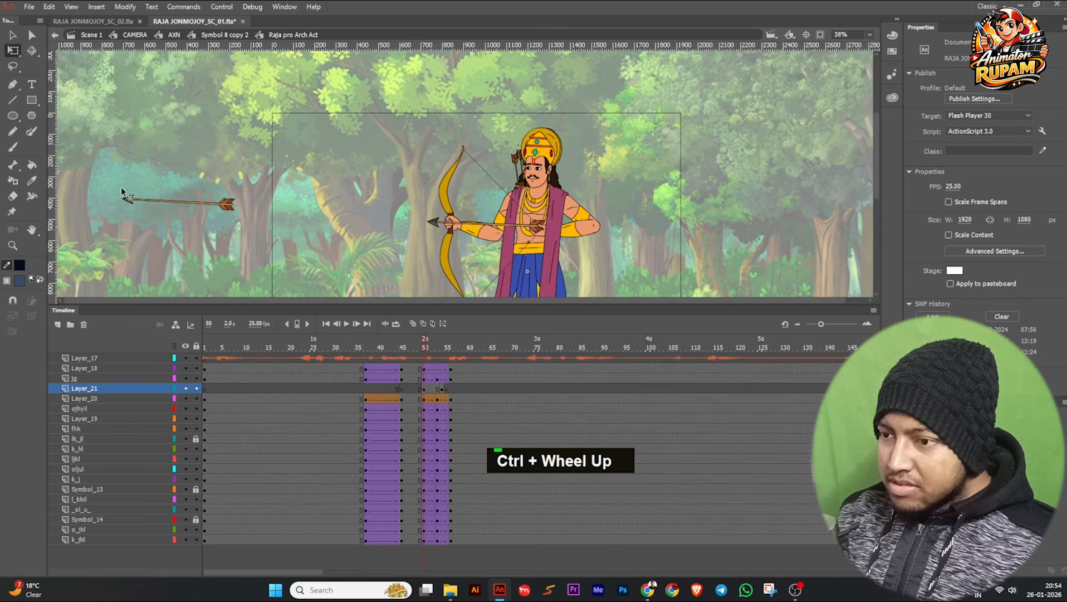
left_click(215, 205)
key("v")
left_click_drag(199, 207, 506, 232)
scroll(501, 233, "up", 4, "ctrl")
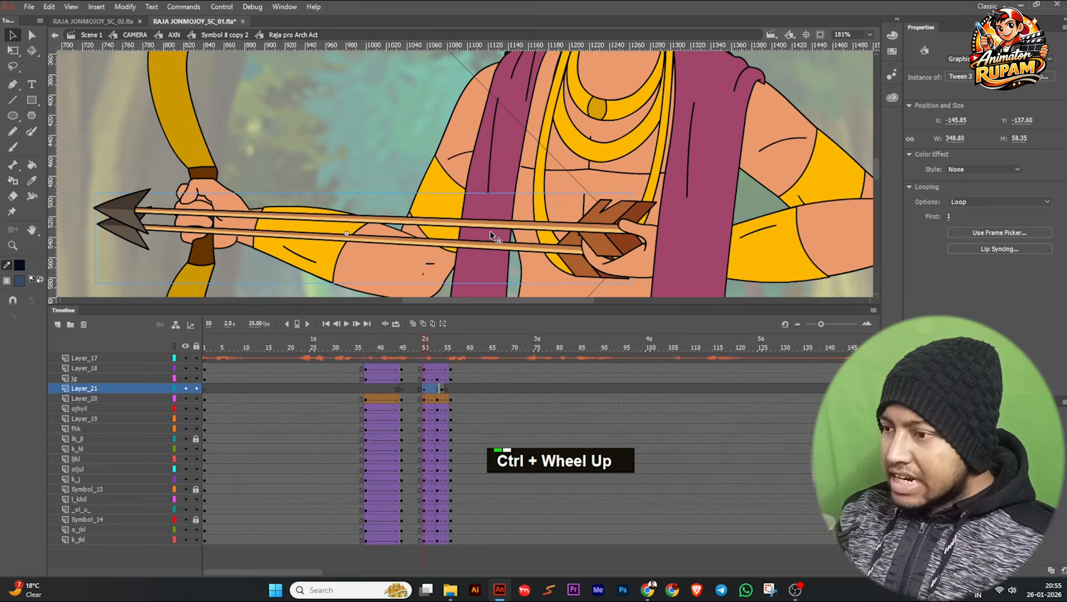
left_click_drag(481, 247, 501, 227)
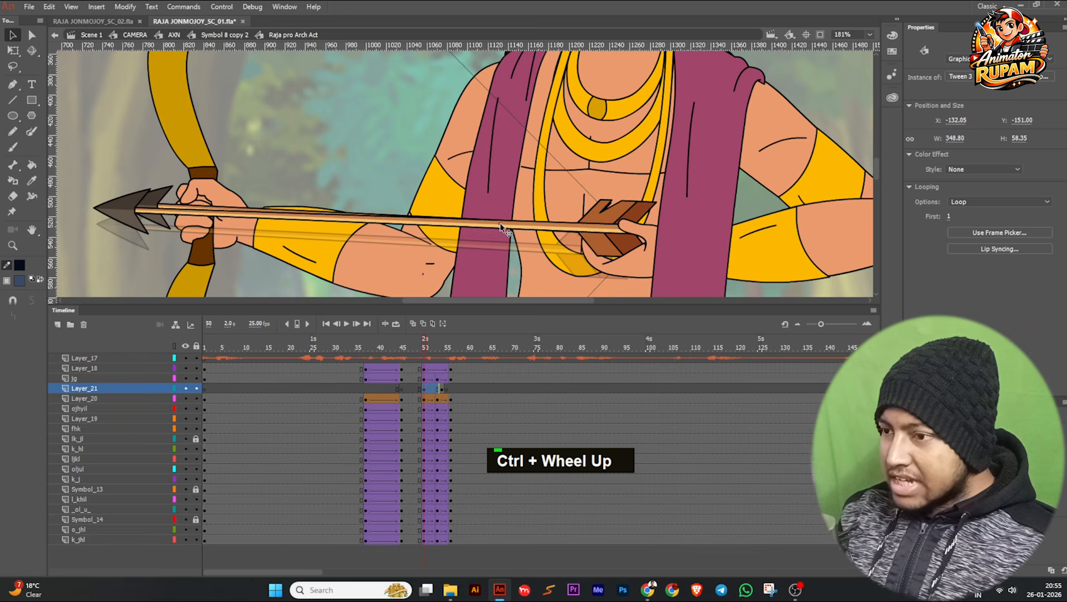
Inside the Tween 3 arrow symbol, scale and rotate the arrow to about 365 × 65 px to match the held arrow, and return to the archer.
scroll(278, 225, "up", 1)
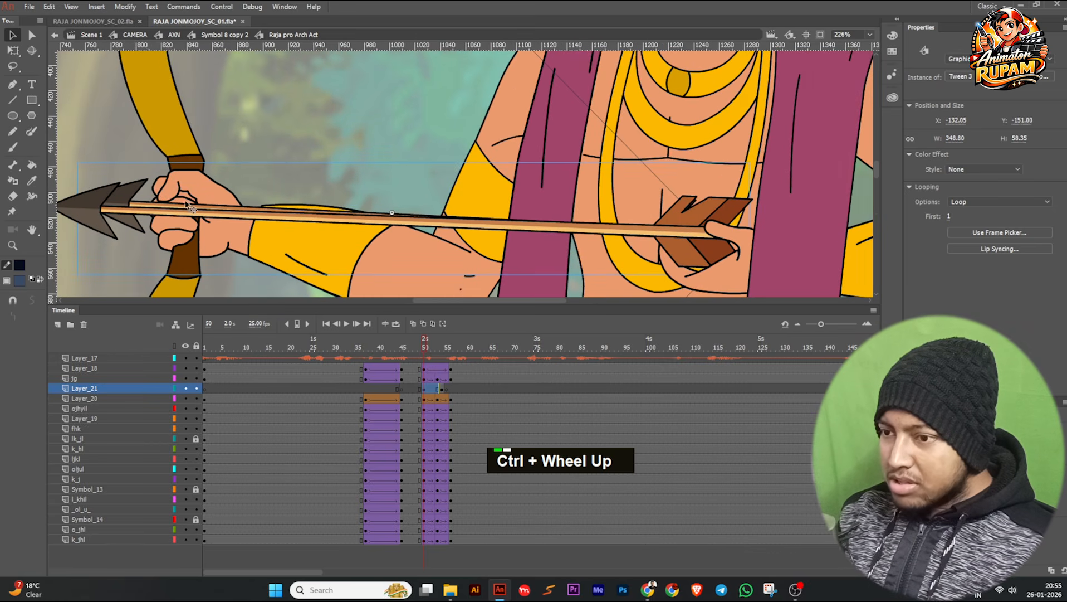
double_click(131, 196)
scroll(128, 189, "down", 3)
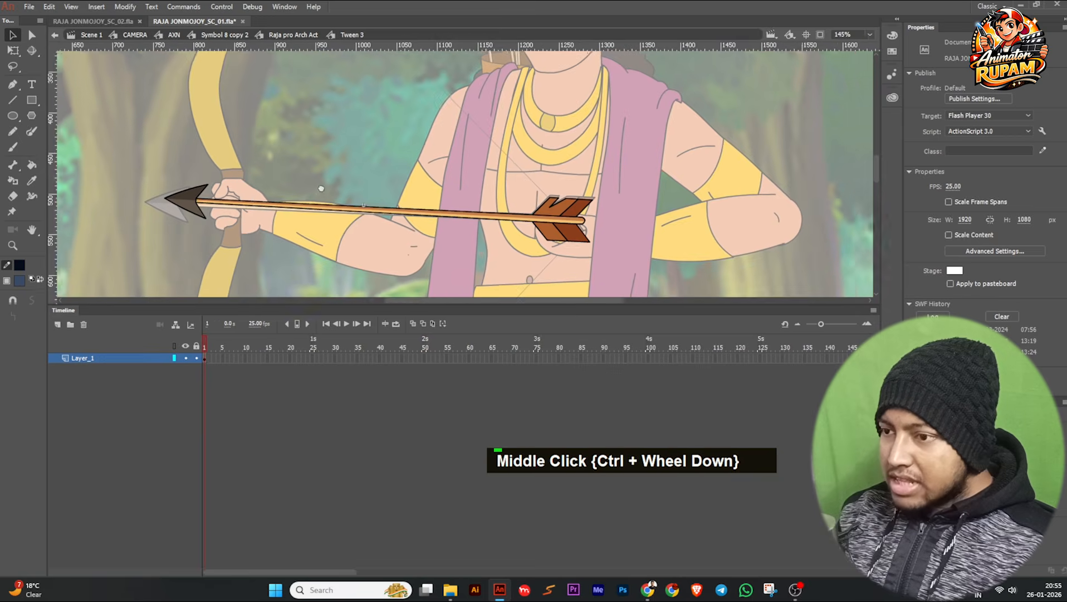
left_click(410, 205)
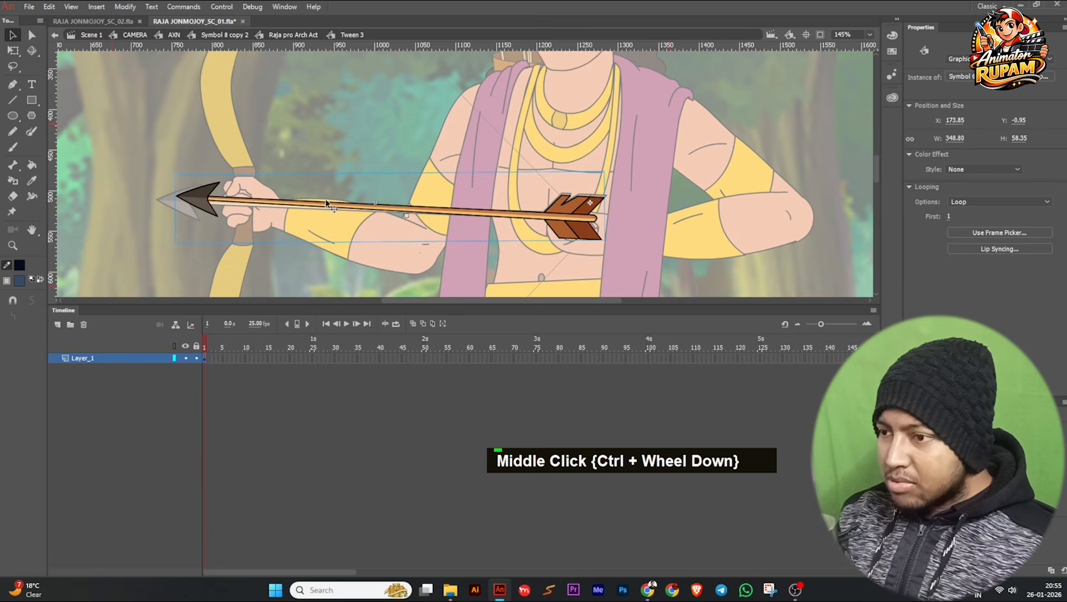
left_click(13, 50)
scroll(179, 177, "up", 1)
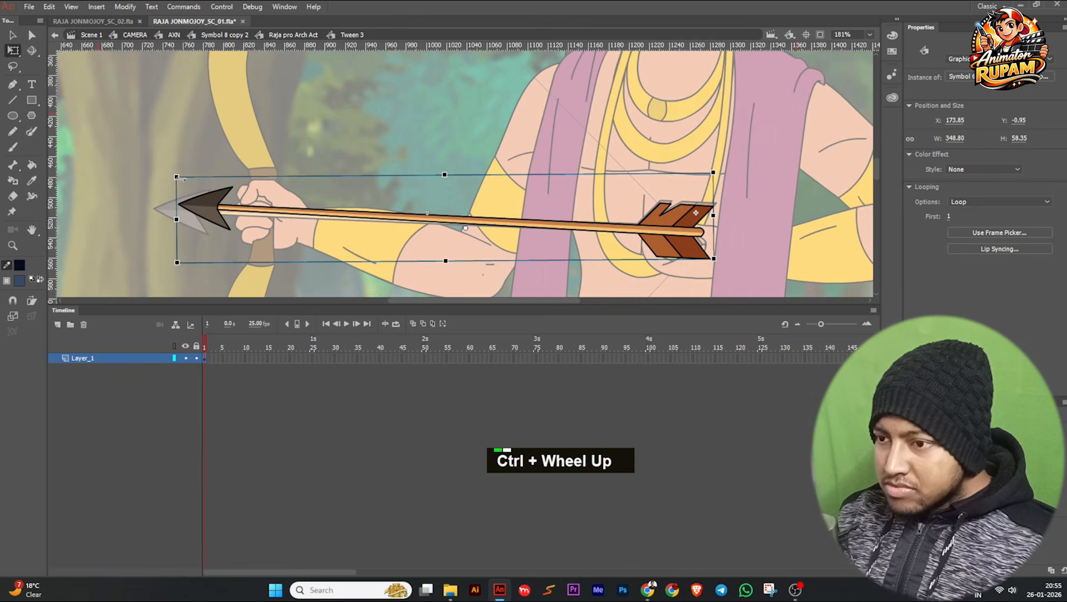
left_click_drag(179, 177, 170, 175)
scroll(206, 222, "up", 3)
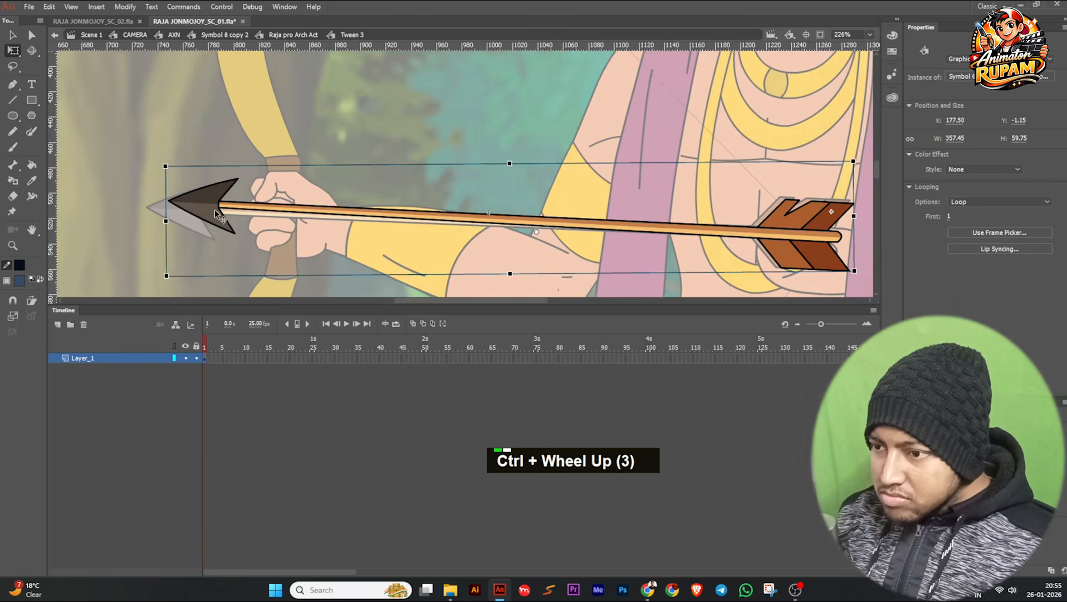
left_click_drag(207, 221, 195, 220)
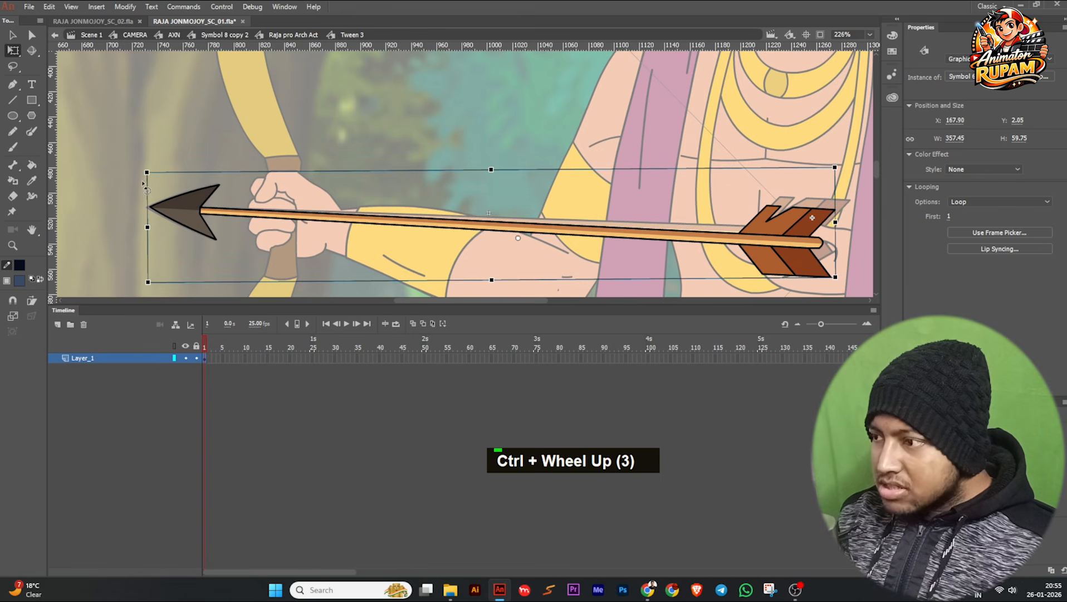
left_click_drag(847, 286, 847, 276)
left_click_drag(837, 214, 849, 213)
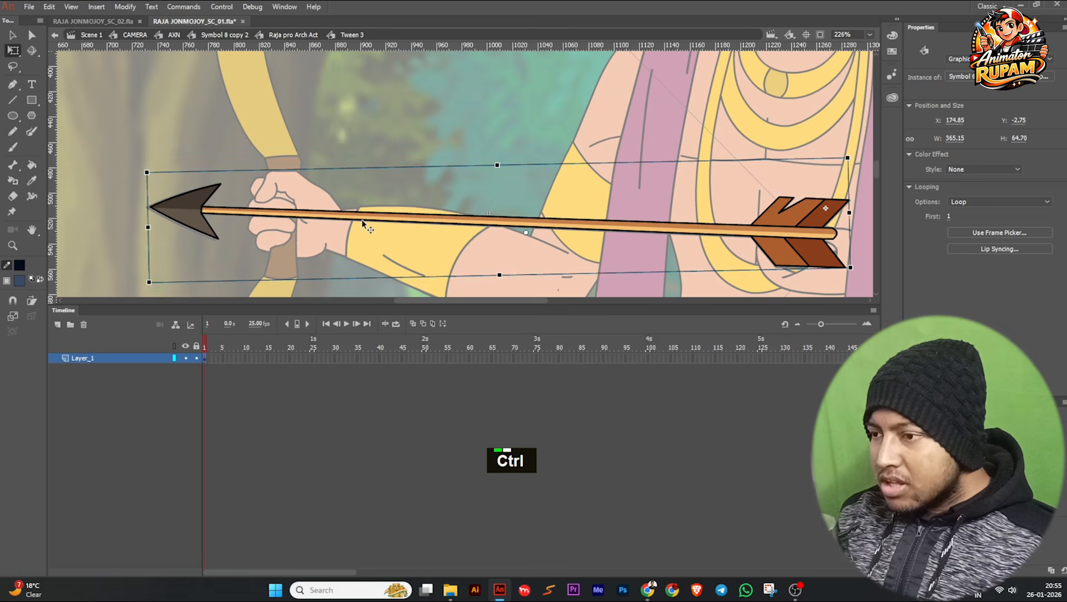
scroll(364, 223, "down", 2)
double_click(373, 225)
scroll(379, 227, "down", 1)
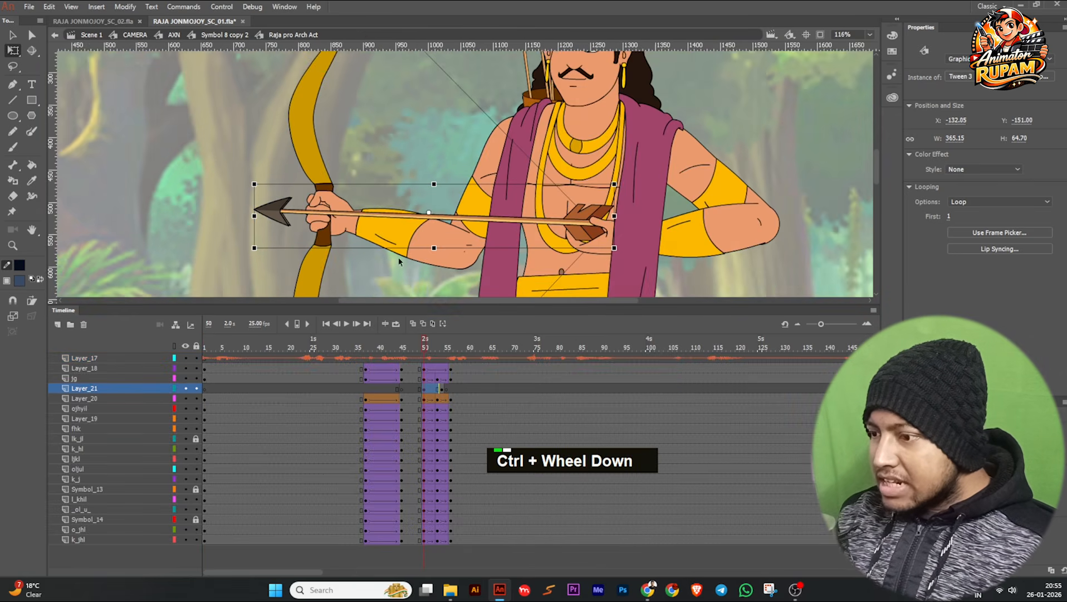
Examine how the archer's string hand overlaps the arrow at frames 50 and 51.
scroll(379, 226, "up", 1)
left_click(649, 243)
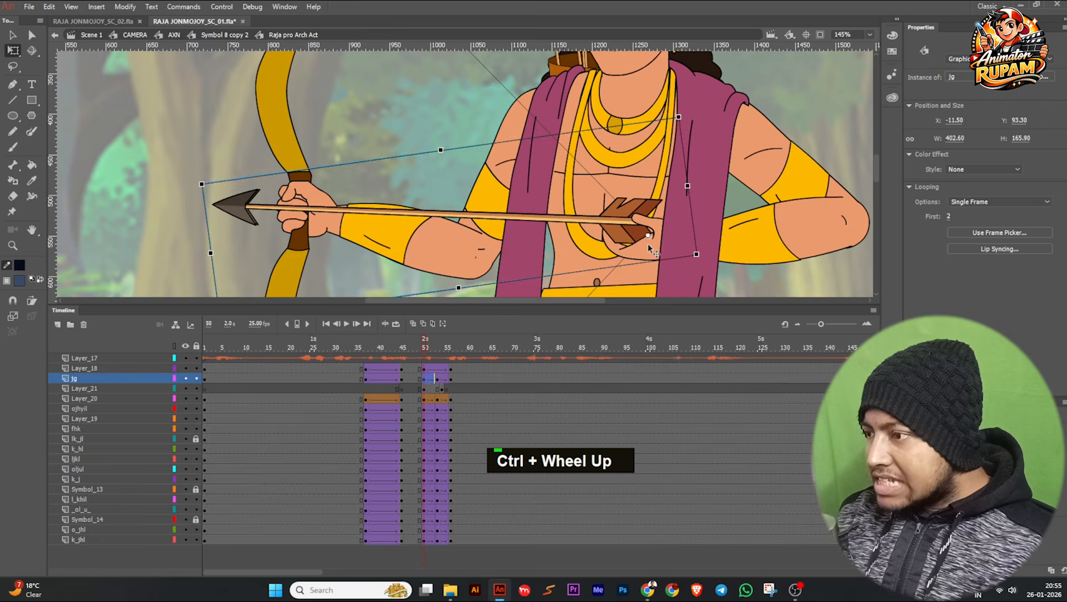
scroll(648, 244, "up", 2)
left_click_drag(429, 344, 430, 346)
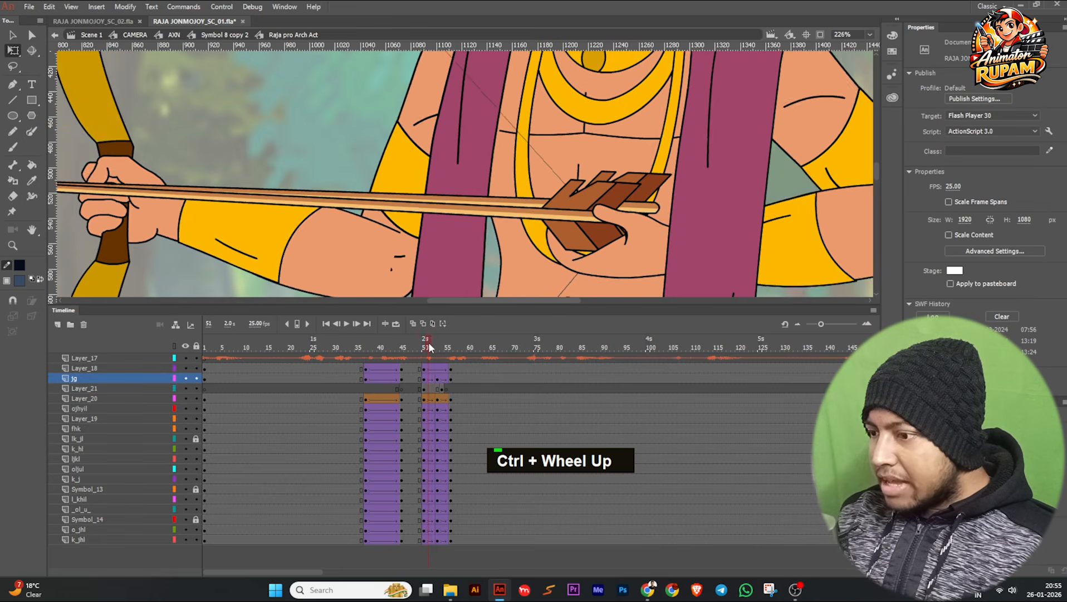
left_click(425, 345)
scroll(624, 267, "down", 2)
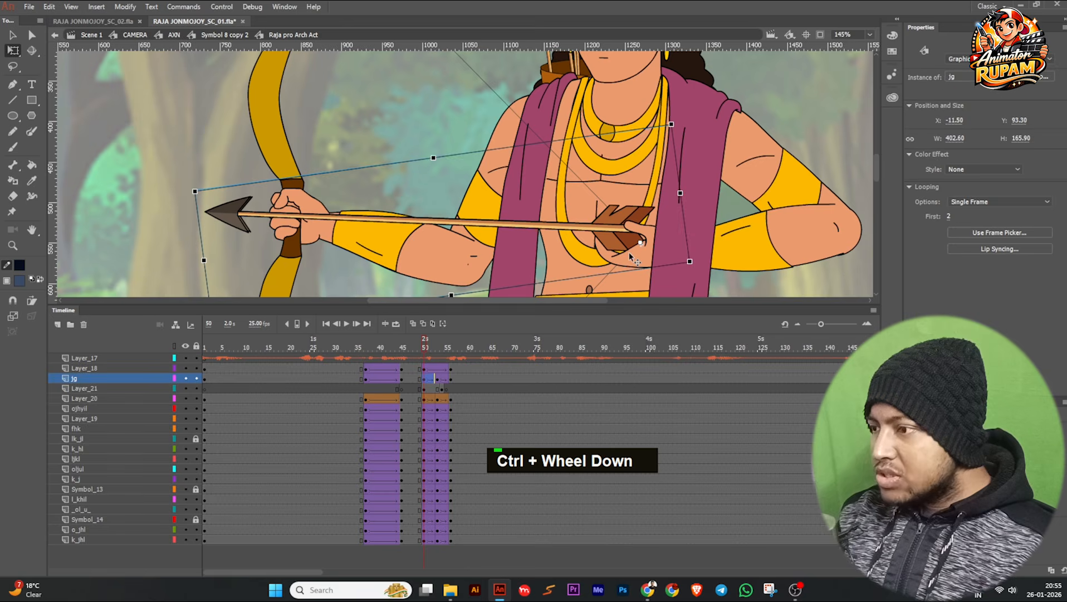
Compare frames 1 and 2 inside the jg hand symbol, and set the hand at frame 50 to show single frame 1.
double_click(633, 255)
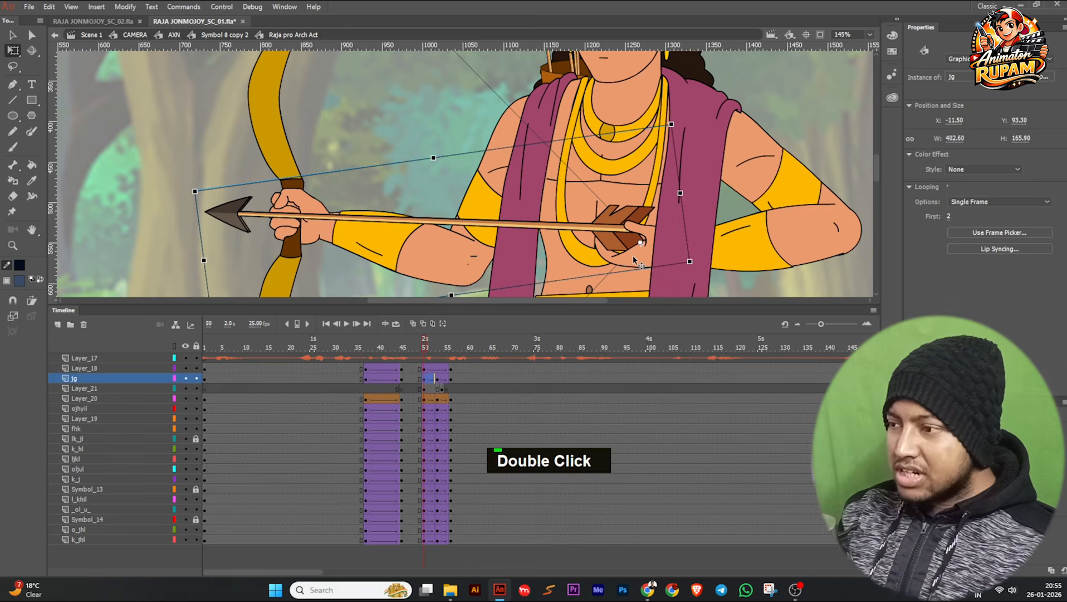
left_click(206, 346)
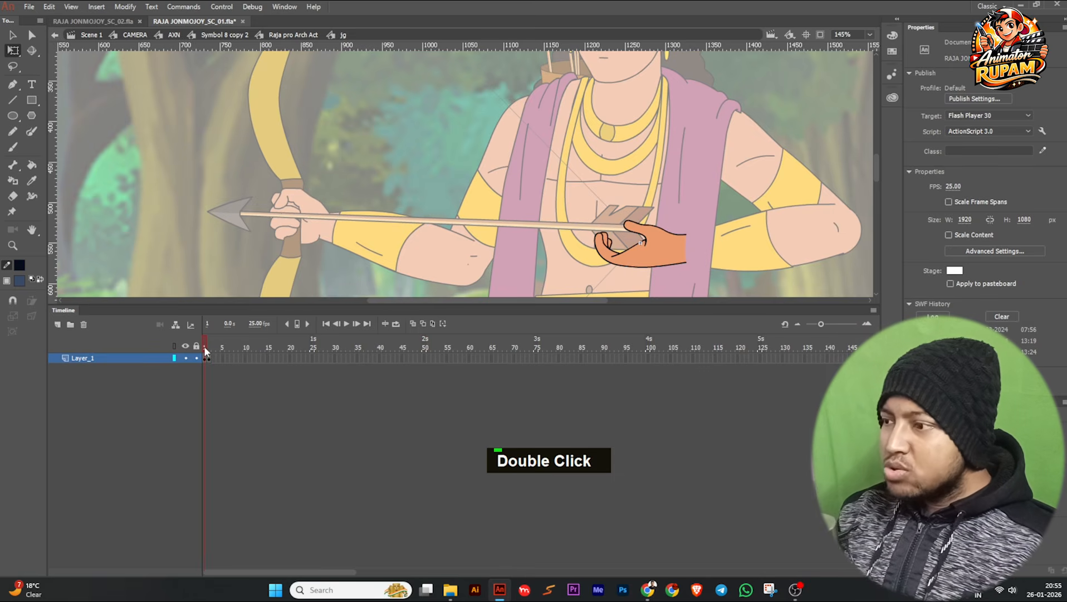
left_click(208, 346)
left_click(204, 347)
left_click(208, 347)
left_click(204, 347)
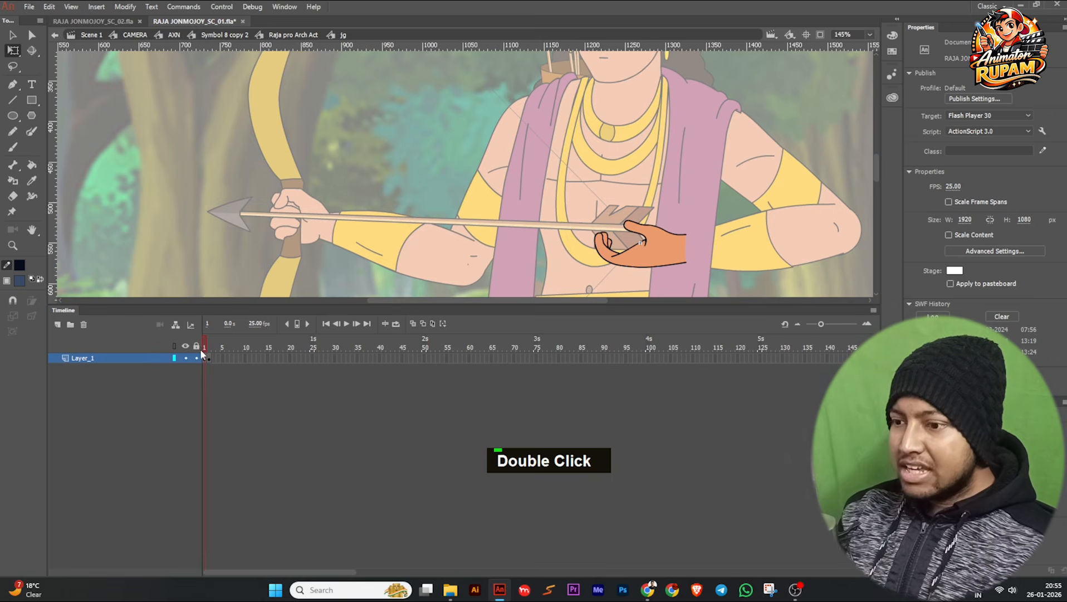
left_click(208, 348)
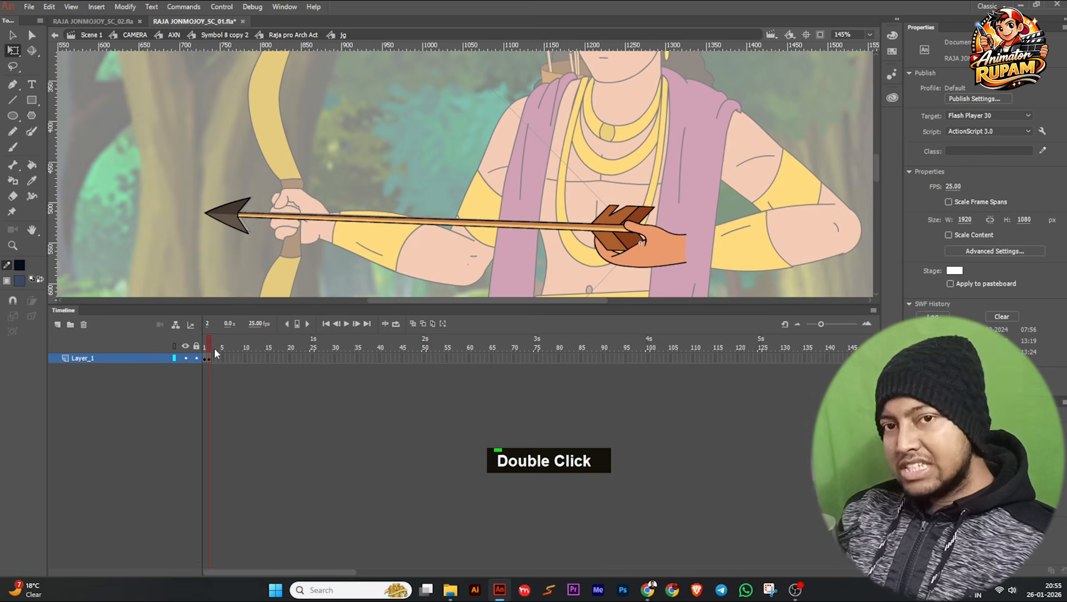
double_click(155, 214)
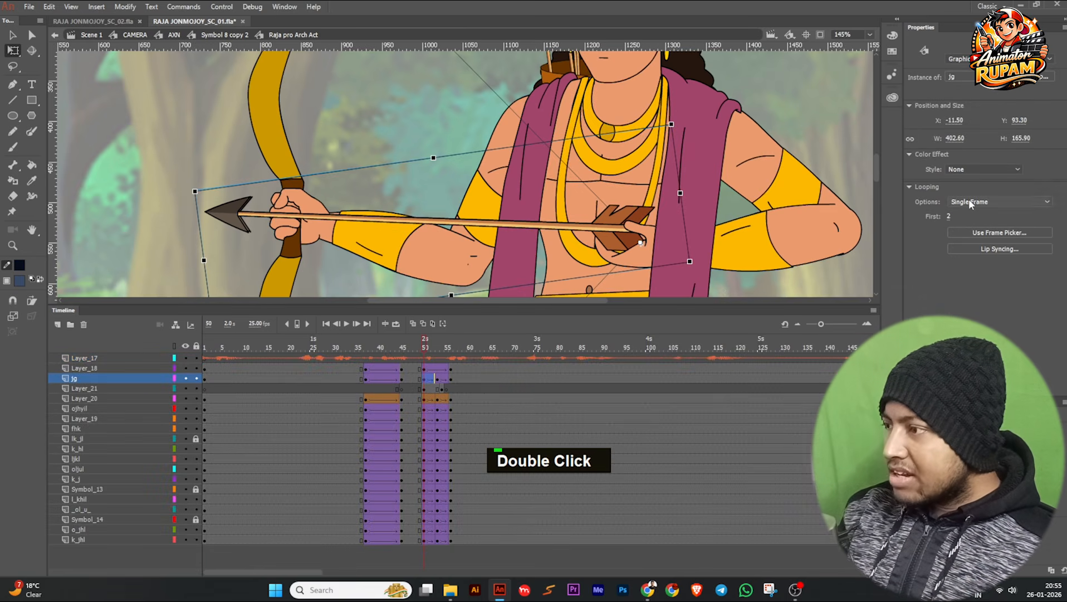
left_click_drag(949, 220, 940, 218)
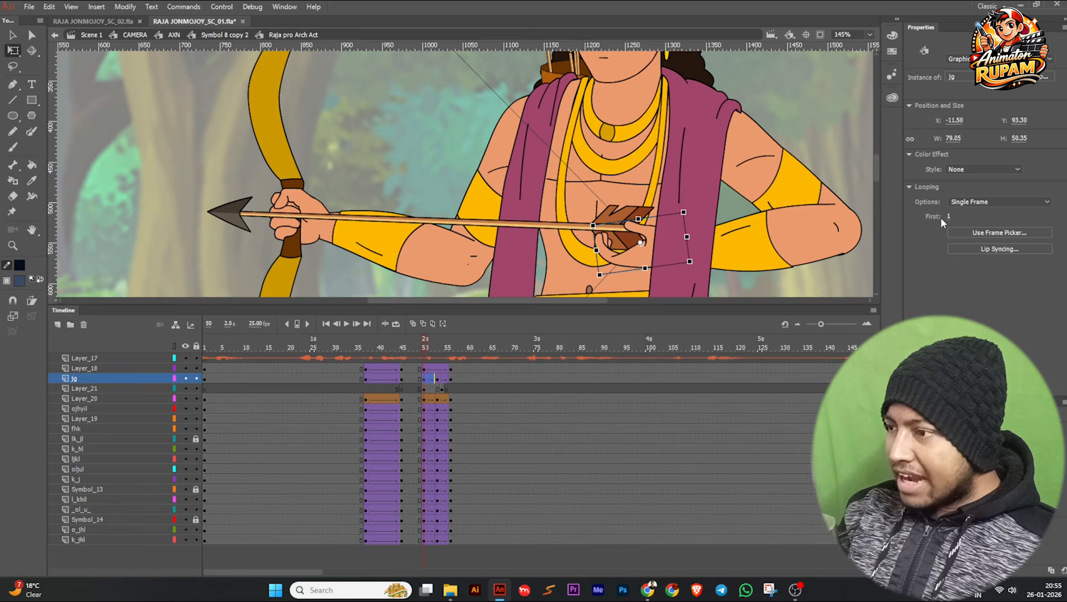
left_click(572, 225)
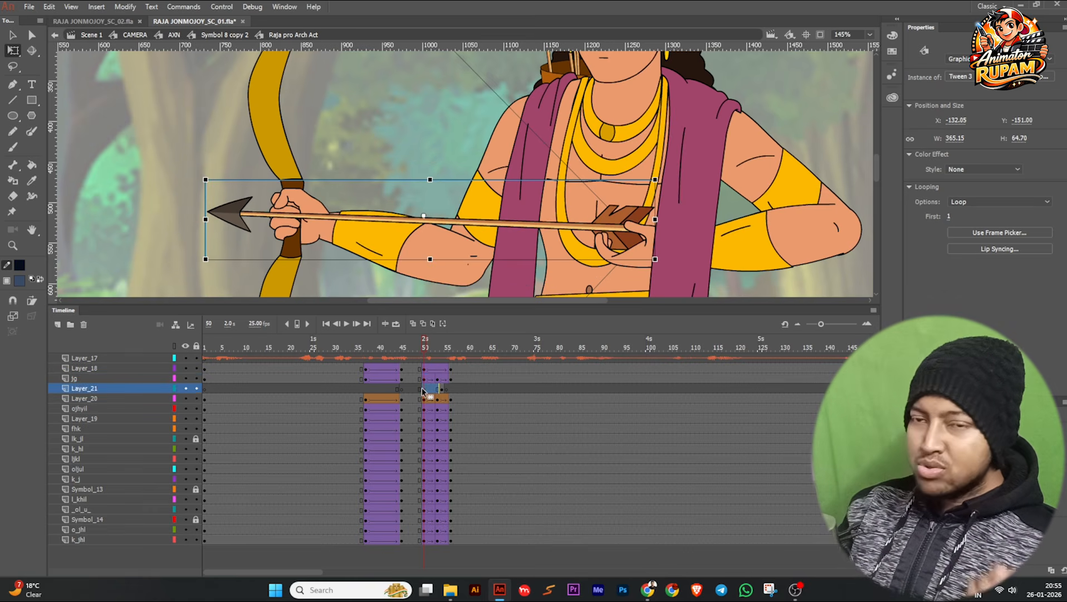
Review the released arrow at frames 53 and 54 and clear Layer_21's keyframe at frame 54.
left_click(437, 346)
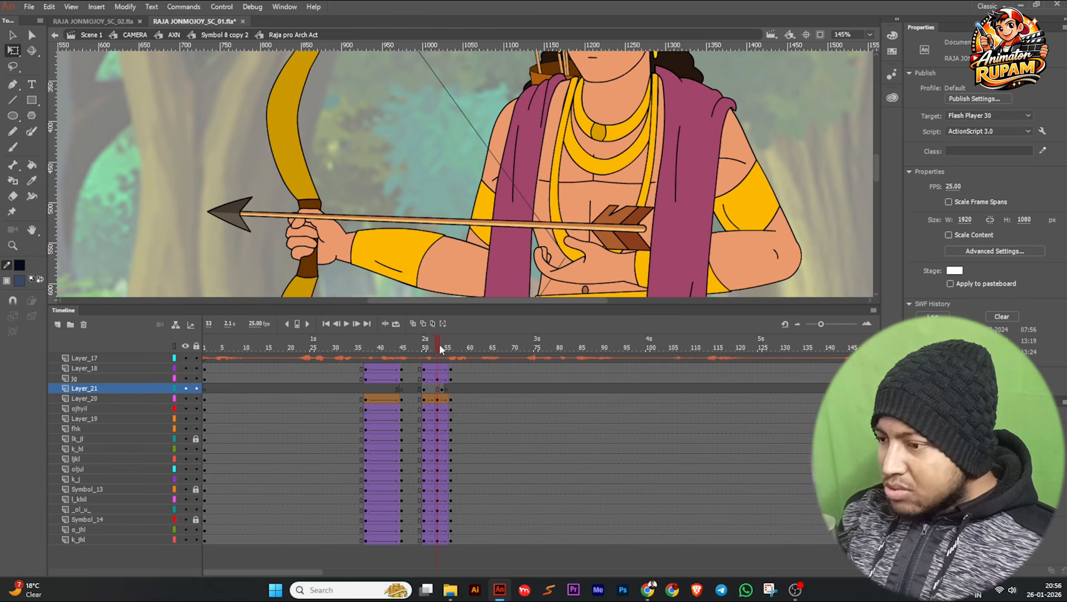
left_click(440, 346)
scroll(429, 177, "down", 6)
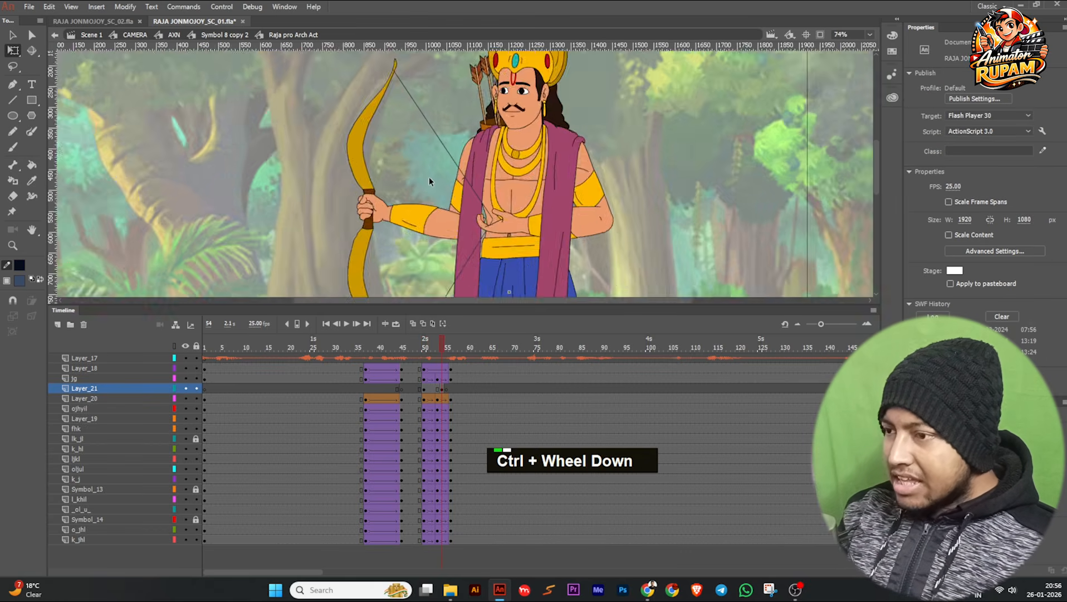
mouse_move(448, 355)
left_mouse_down()
mouse_move(365, 353)
mouse_move(441, 357)
left_mouse_up()
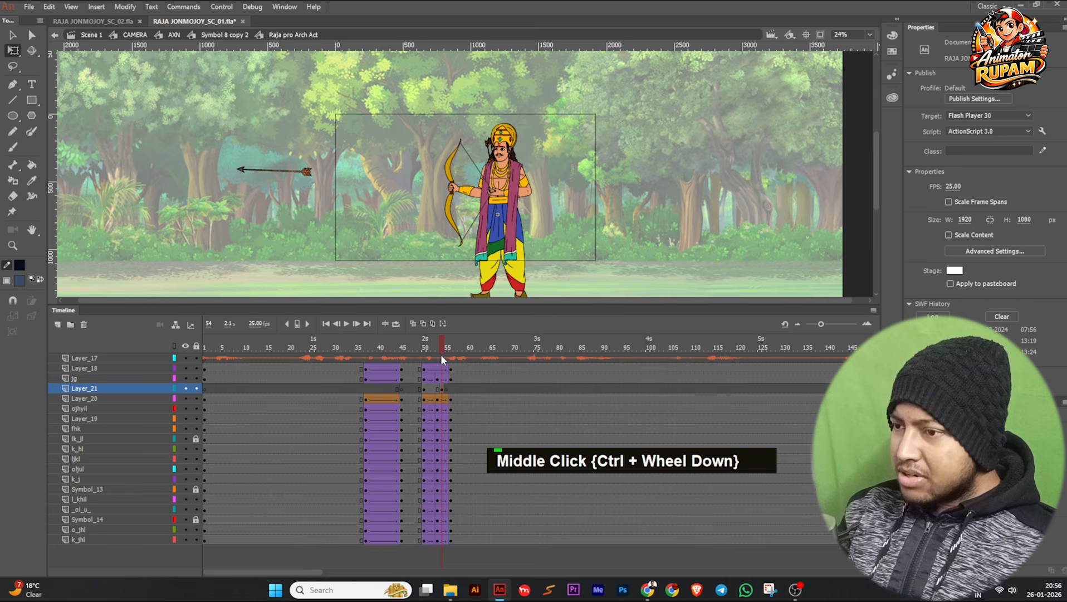
left_click(442, 389)
key("shift+F6")
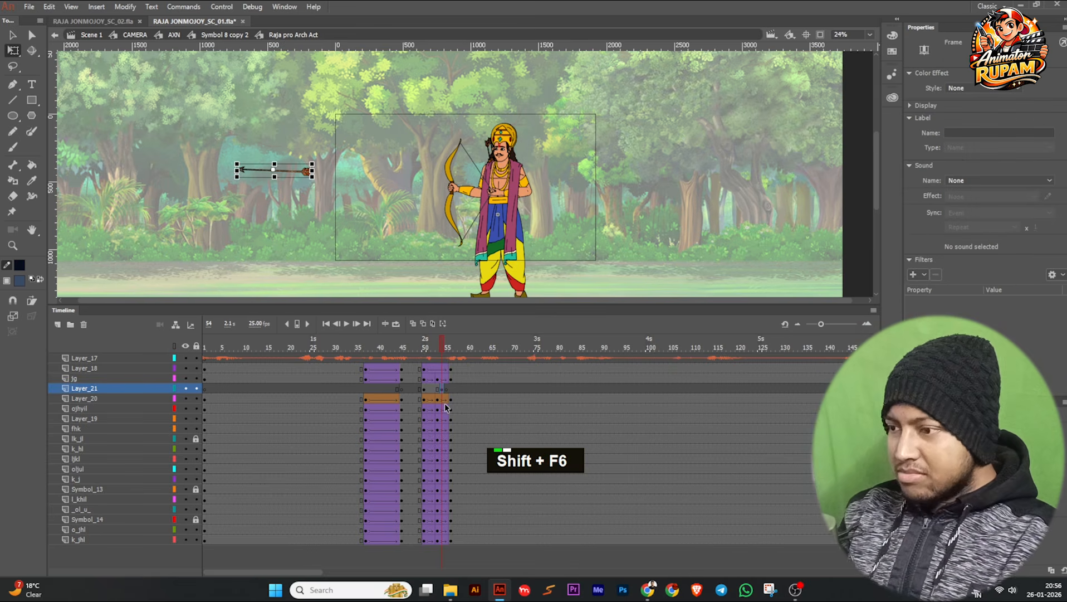
Check the arrow's alignment with the archer's hands at frames 54 and 50.
scroll(453, 175, "up", 2, "ctrl")
scroll(454, 175, "up", 5, "ctrl")
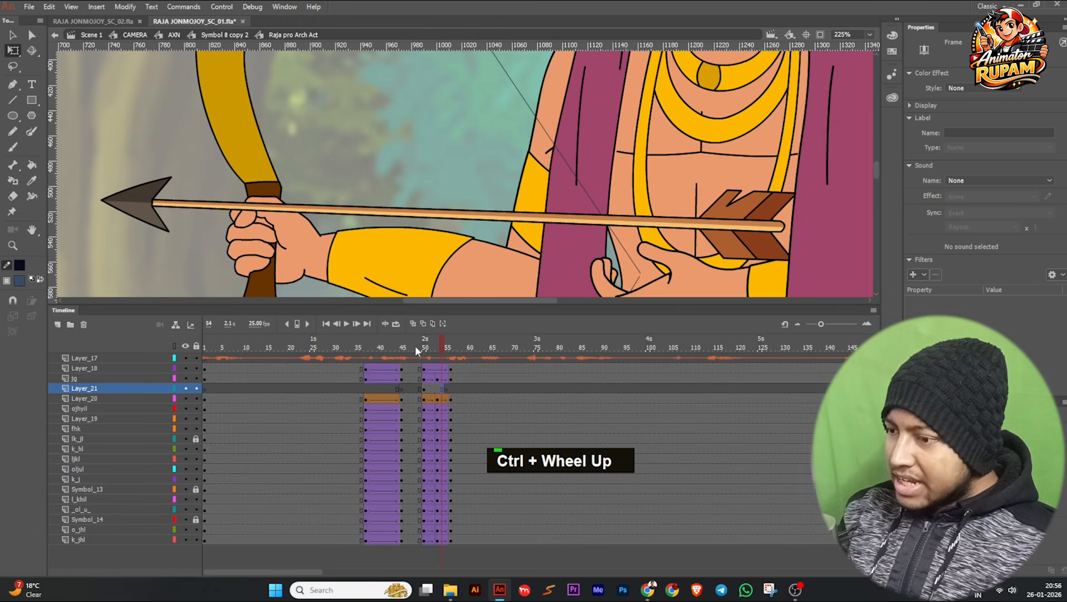
left_click(424, 347)
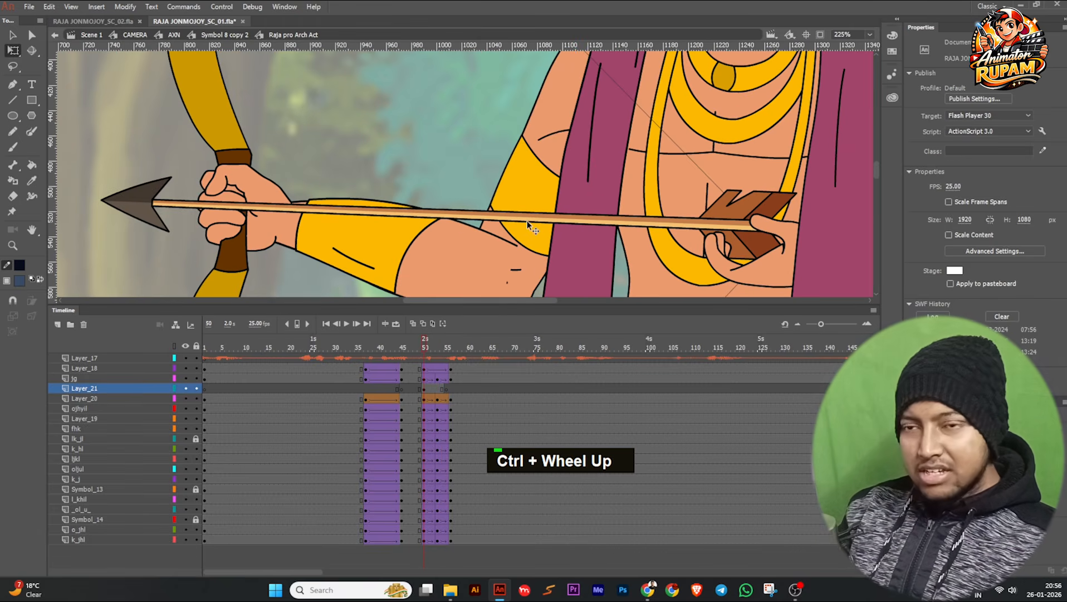
left_click(768, 277)
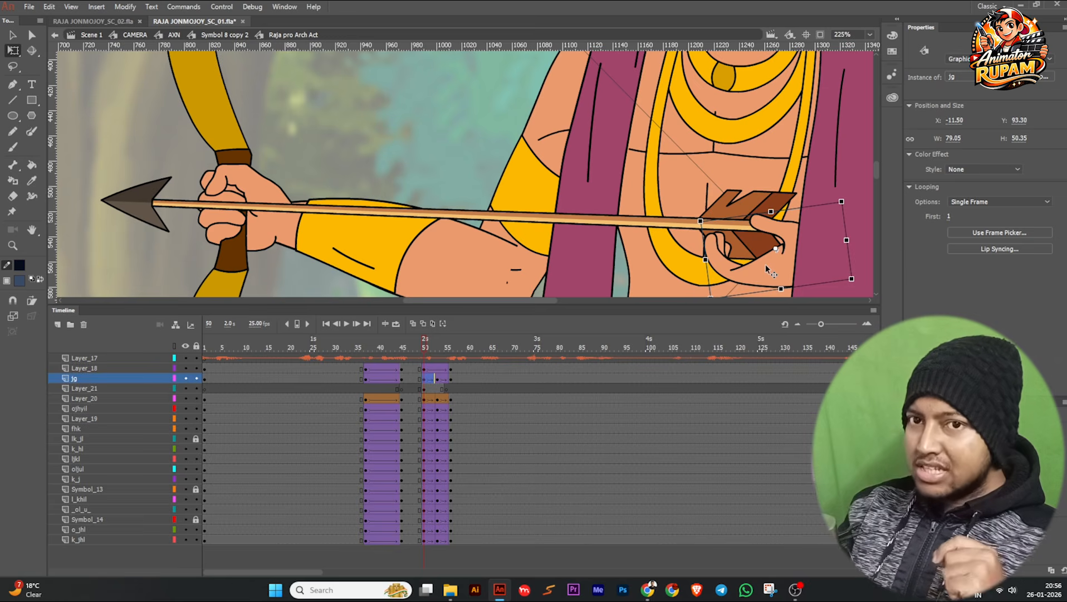
scroll(520, 231, "down", 2, "ctrl")
left_click(493, 214)
Insert a keyframe at frame 54 on Layer_21 and move the arrow far ahead of the archer, to about X -2731, Y -321.
scroll(494, 215, "down", 1, "ctrl")
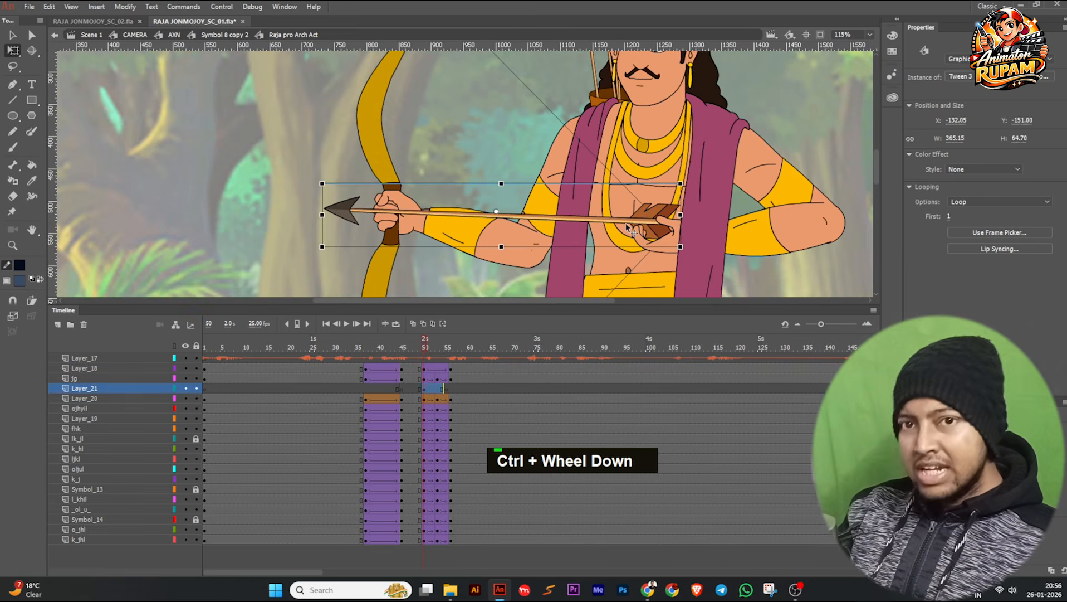
scroll(495, 215, "down", 1, "ctrl")
scroll(542, 243, "down", 2, "ctrl")
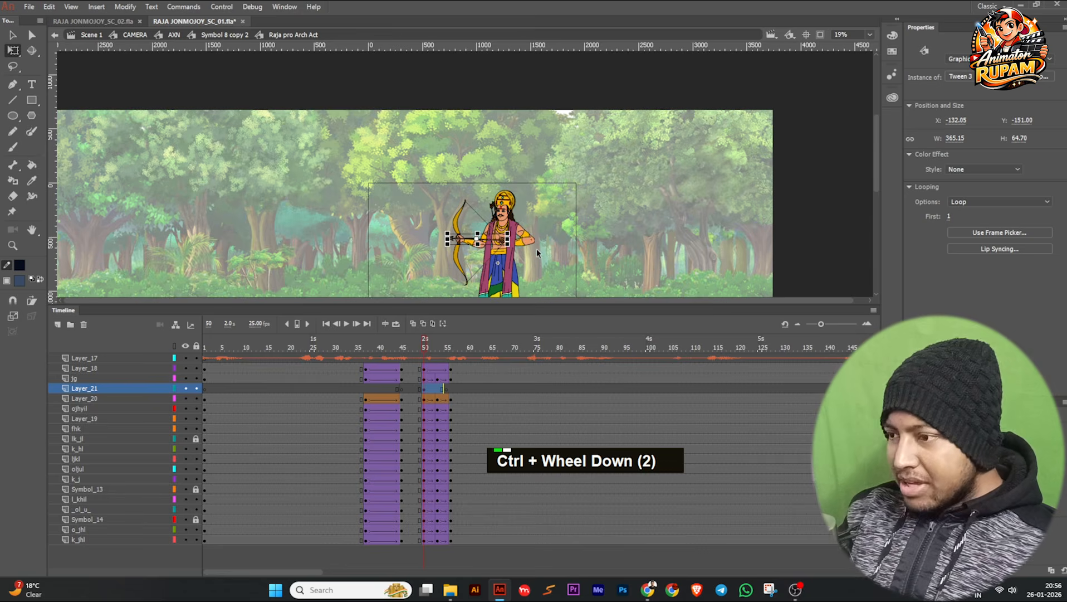
scroll(538, 253, "down", 1, "ctrl")
scroll(438, 368, "up", 1, "ctrl")
left_click(441, 347)
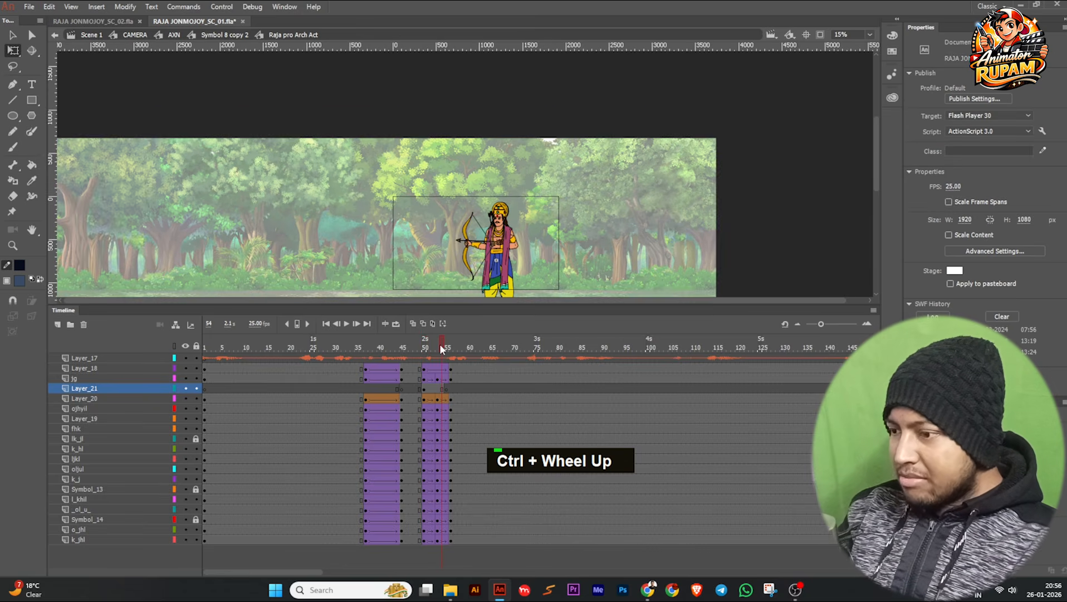
key("F6")
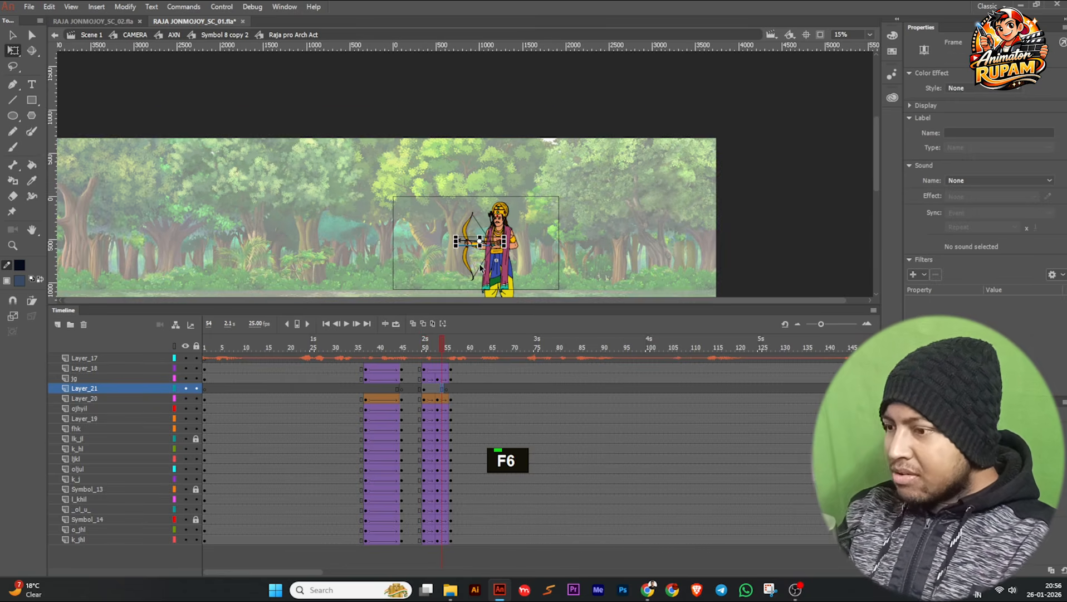
left_click(470, 241, "ctrl")
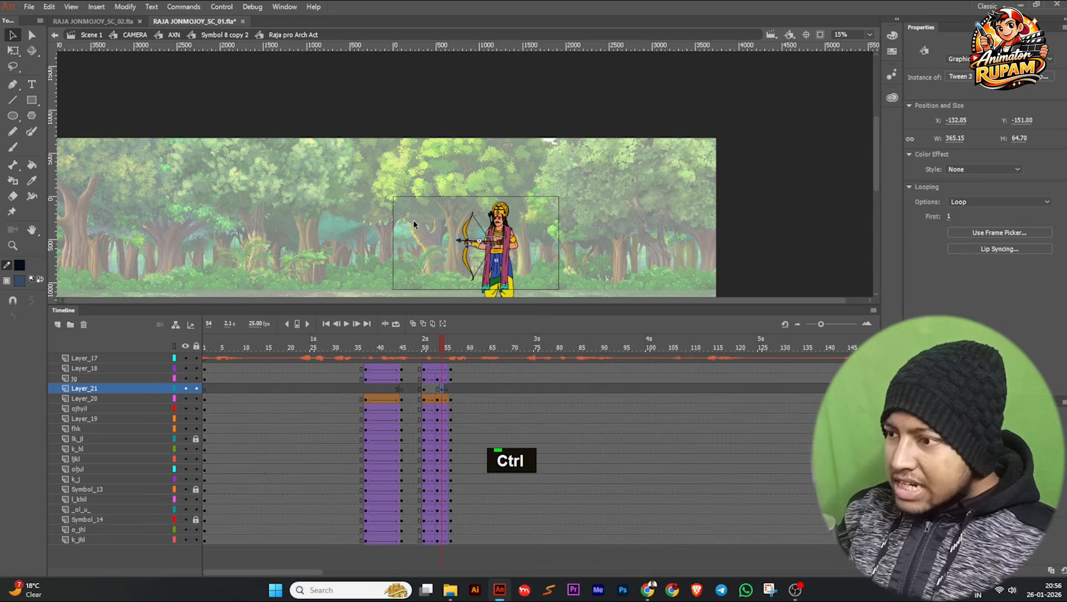
left_click_drag(463, 243, 121, 220)
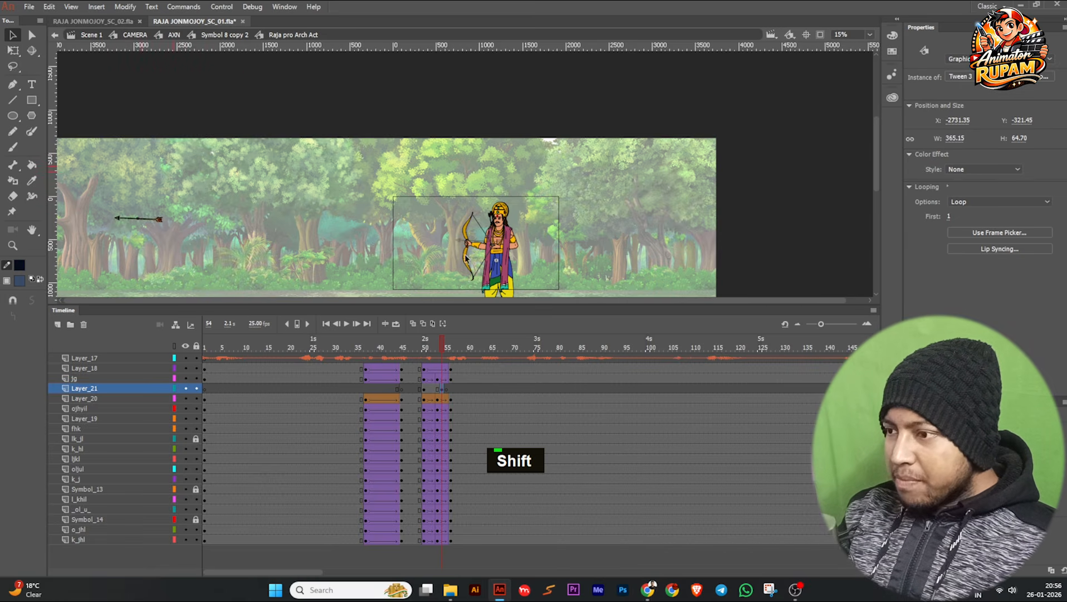
Create a classic tween between frames 50 and 54 on Layer_21 and scrub through the arrow's flight.
scroll(471, 257, "up", 2)
left_click(434, 397)
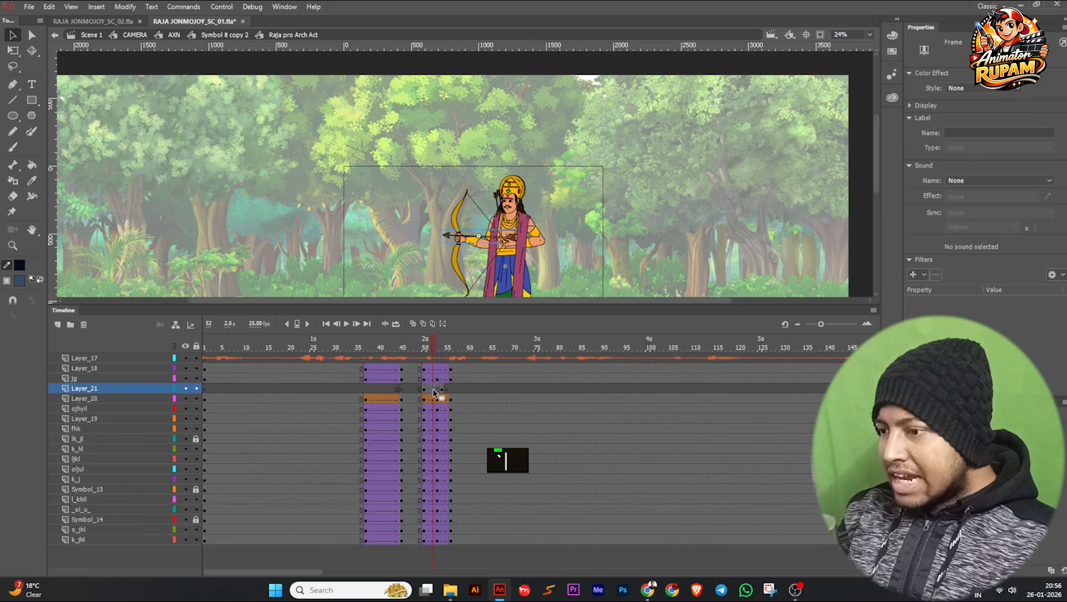
left_click_drag(424, 346, 440, 365)
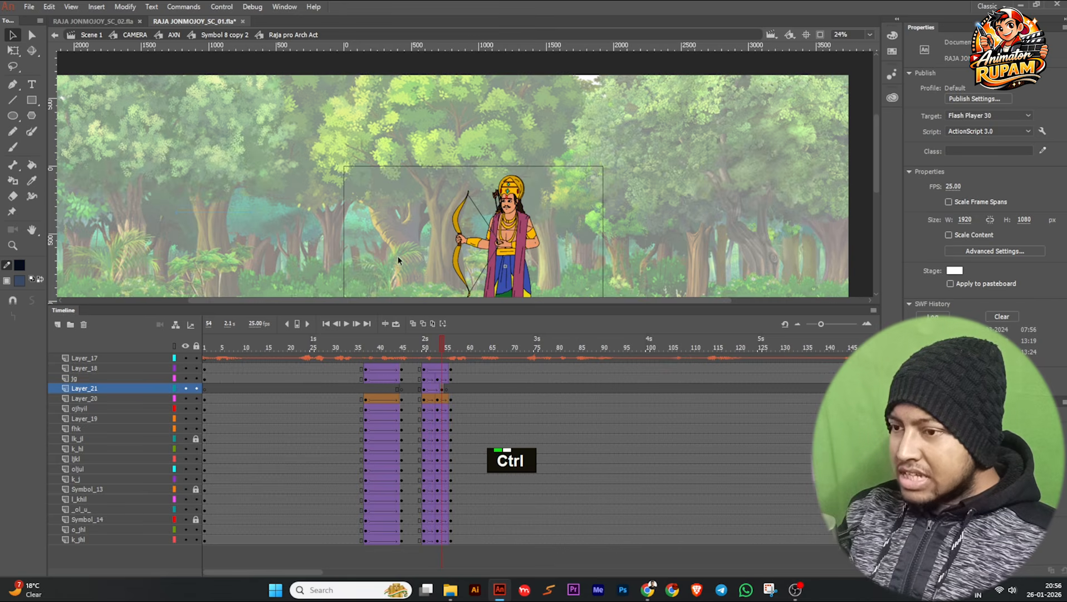
Move the arrow at frame 54 closer to the archer, to about X -1373, and lower it slightly.
scroll(99, 180, "down", 2, "ctrl")
left_click(141, 230)
left_click_drag(136, 228, 320, 246)
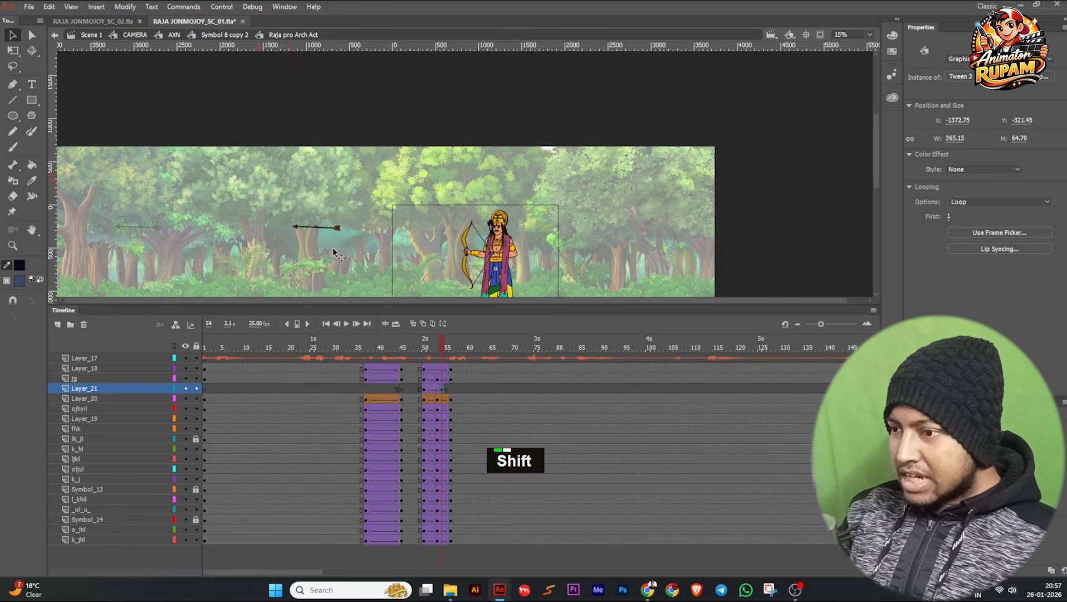
left_click(417, 265)
scroll(417, 265, "up", 1, "ctrl")
scroll(289, 218, "up", 1, "ctrl")
left_click_drag(262, 216, 265, 239)
key("space")
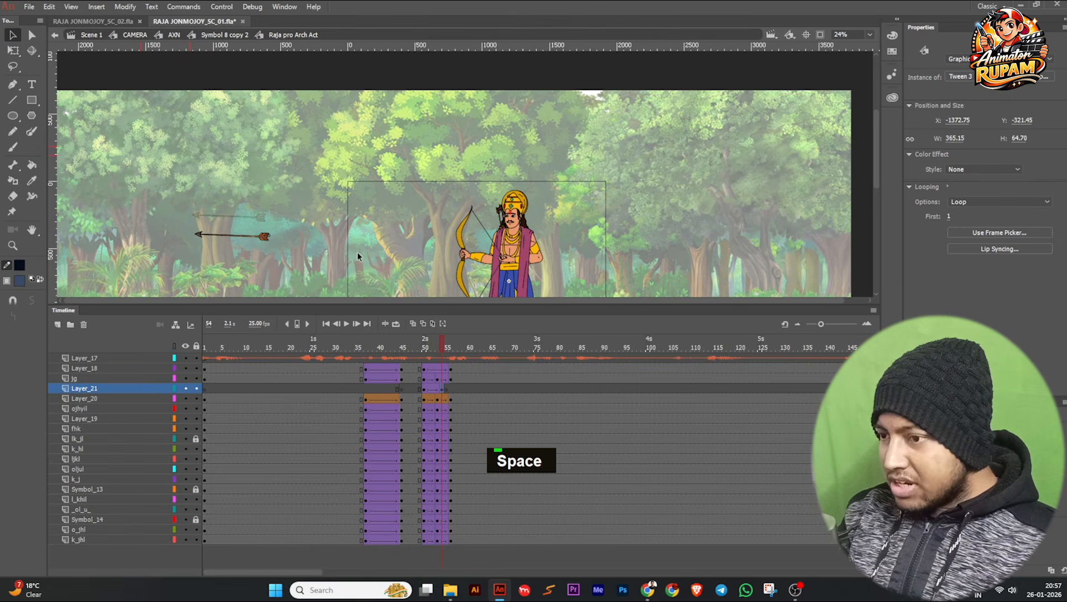
left_click_drag(358, 253, 335, 224)
Save the document and return to the Symbol 8 copy 2 timeline with the archer in view at frame 49.
key("ctrl+s")
left_click_drag(441, 345, 419, 359)
double_click(379, 206)
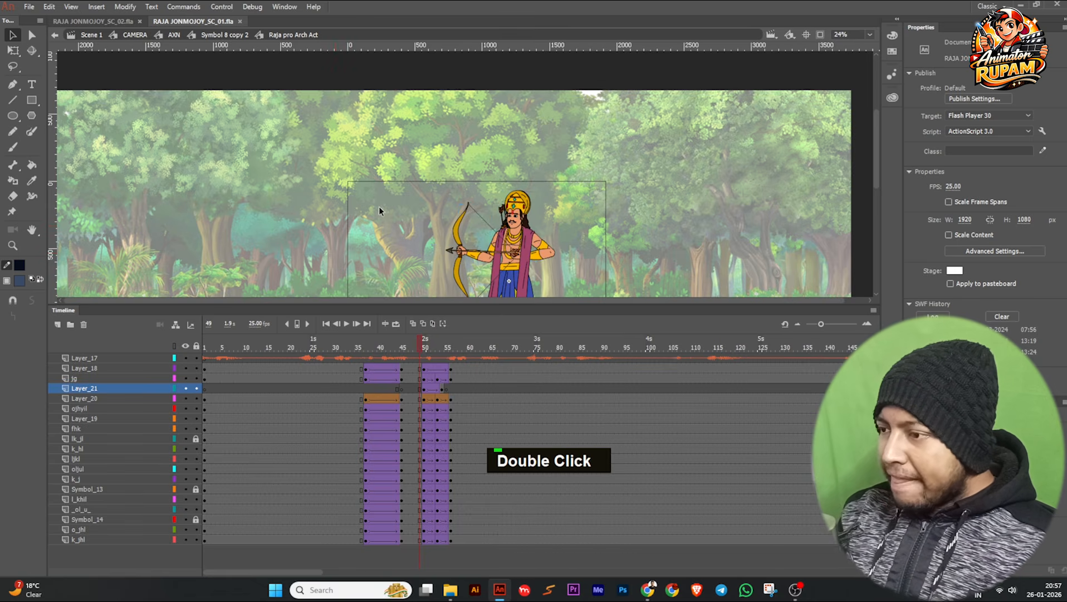
scroll(529, 227, "down", 2)
middle_click(658, 221)
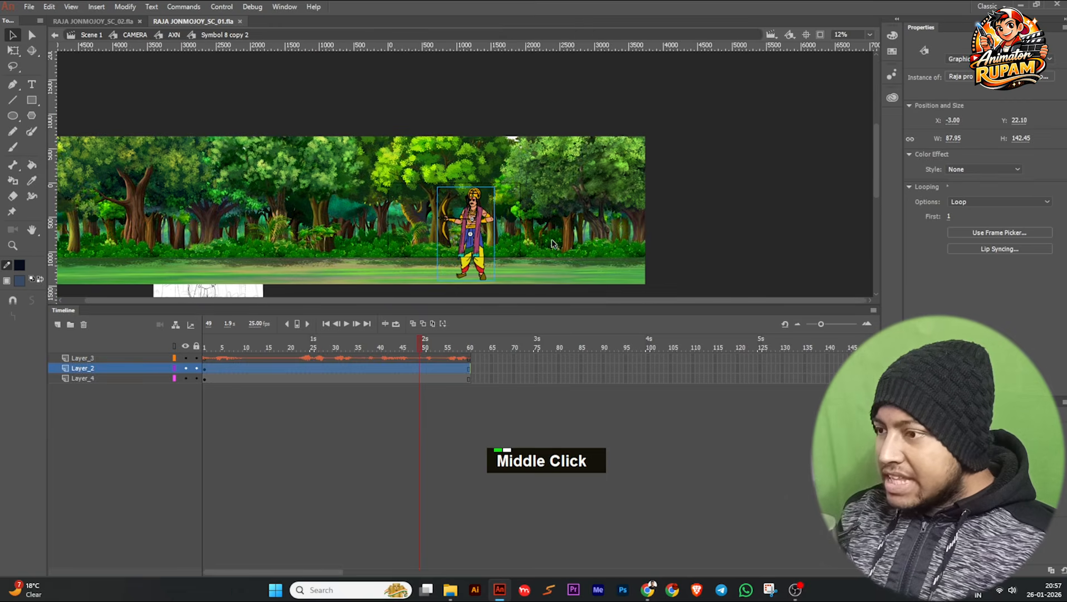
scroll(434, 226, "up", 3)
middle_click(429, 226)
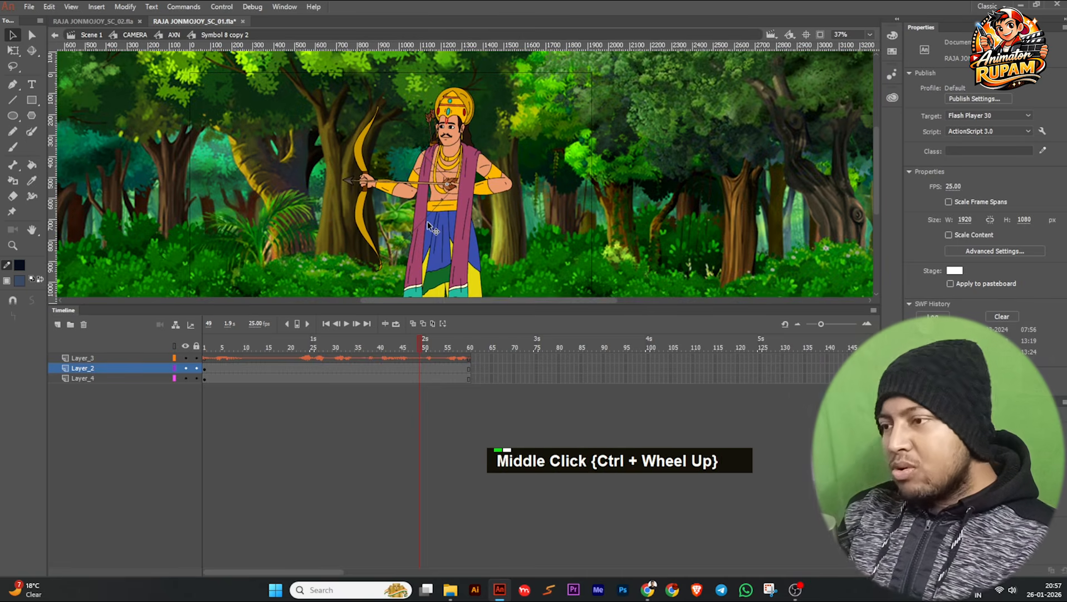
key("ctrl+s")
middle_click(429, 223)
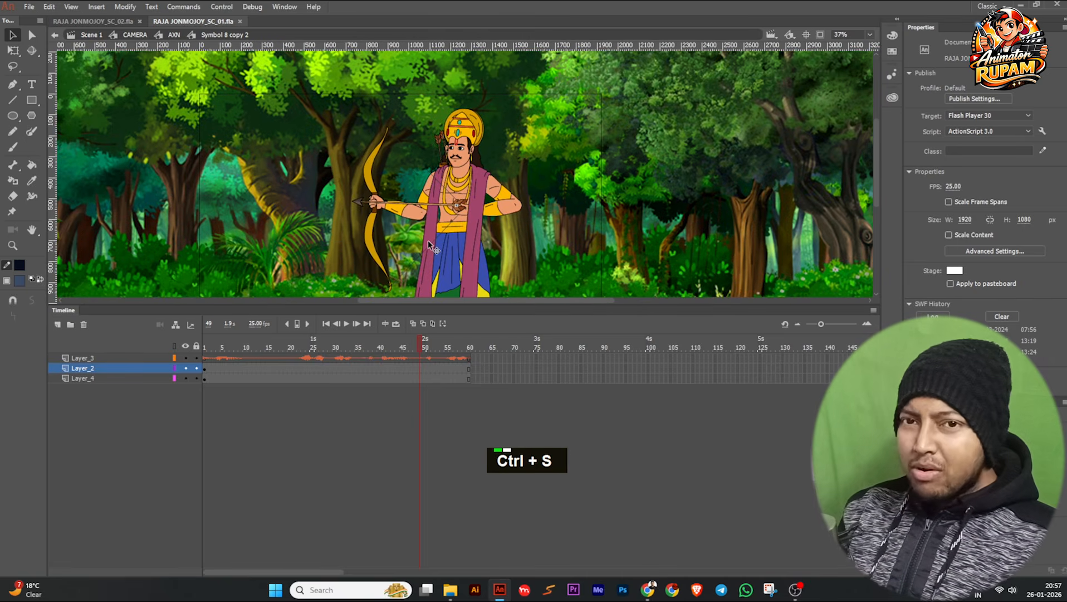
middle_click(427, 241)
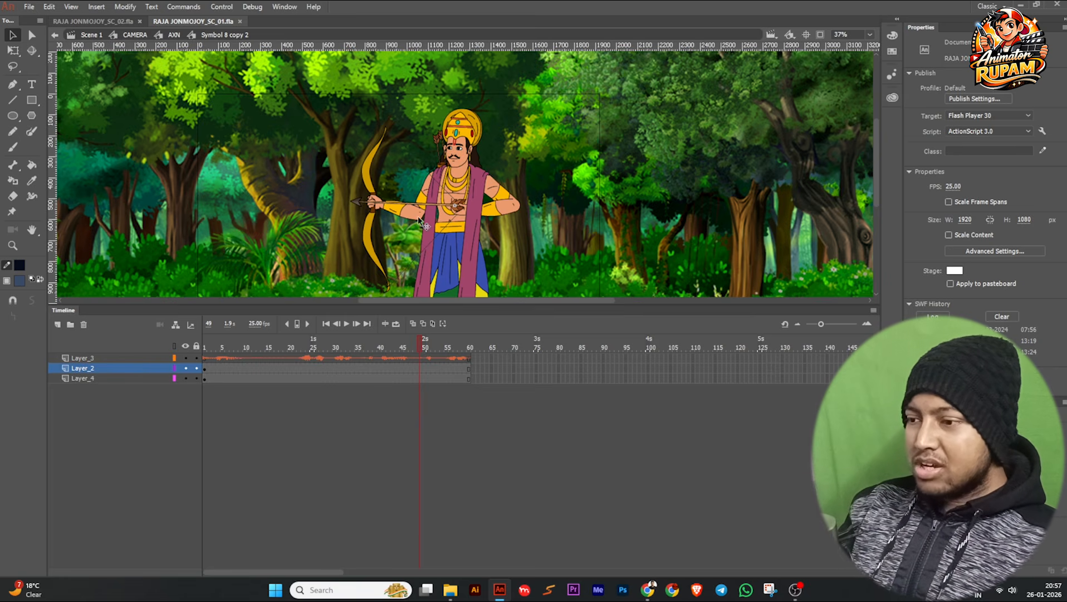
Play the archer's animation from frame 1 to 60 in Symbol 8 copy 2 and return to AXN.
left_click_drag(403, 343, 324, 357)
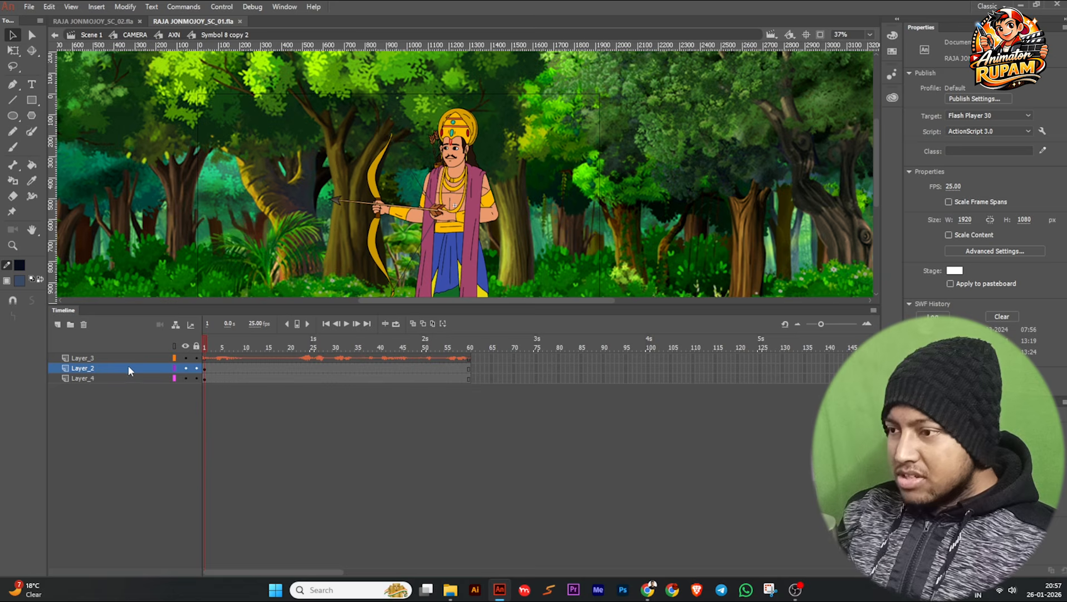
left_click(346, 325)
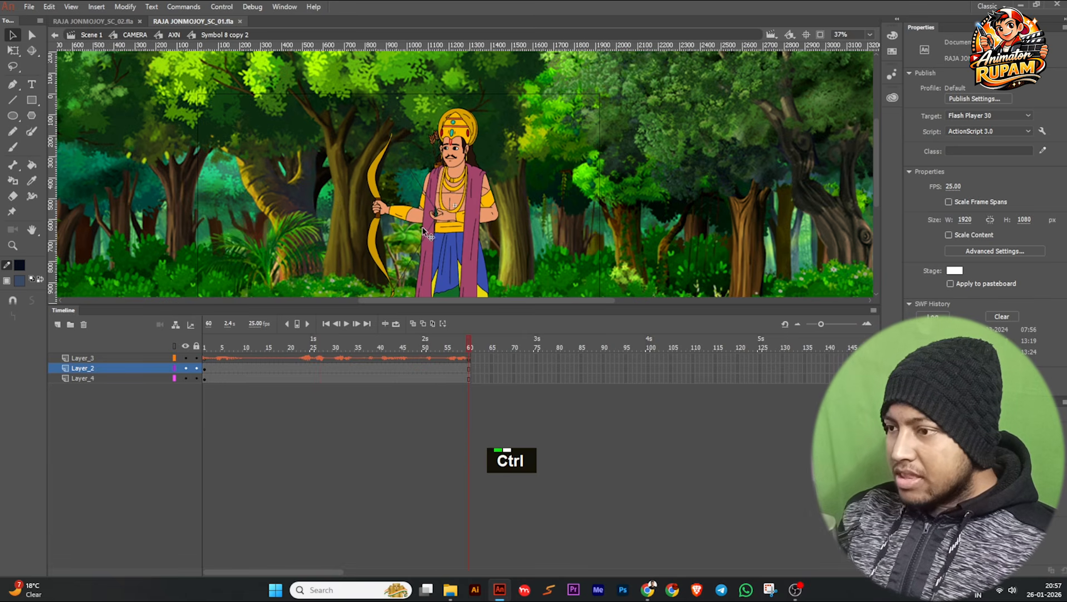
scroll(421, 229, "down", 2, "ctrl")
double_click(667, 219)
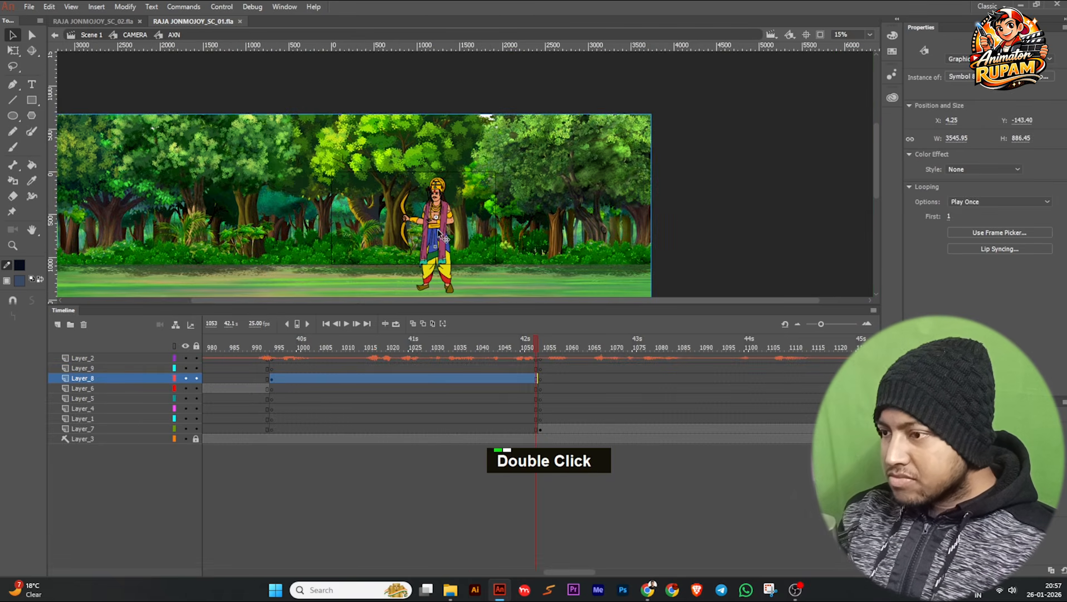
Return from AXN to the CAMERA timeline, frame the archer and save the document.
scroll(443, 237, "up", 2)
double_click(745, 193)
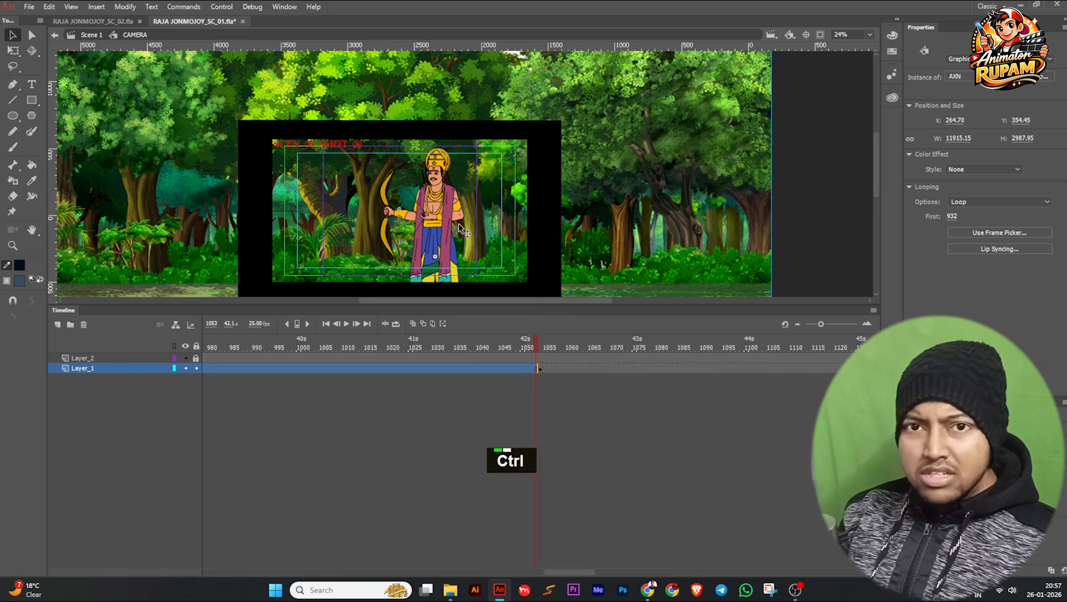
scroll(458, 222, "up", 1, "ctrl")
key("ctrl+s")
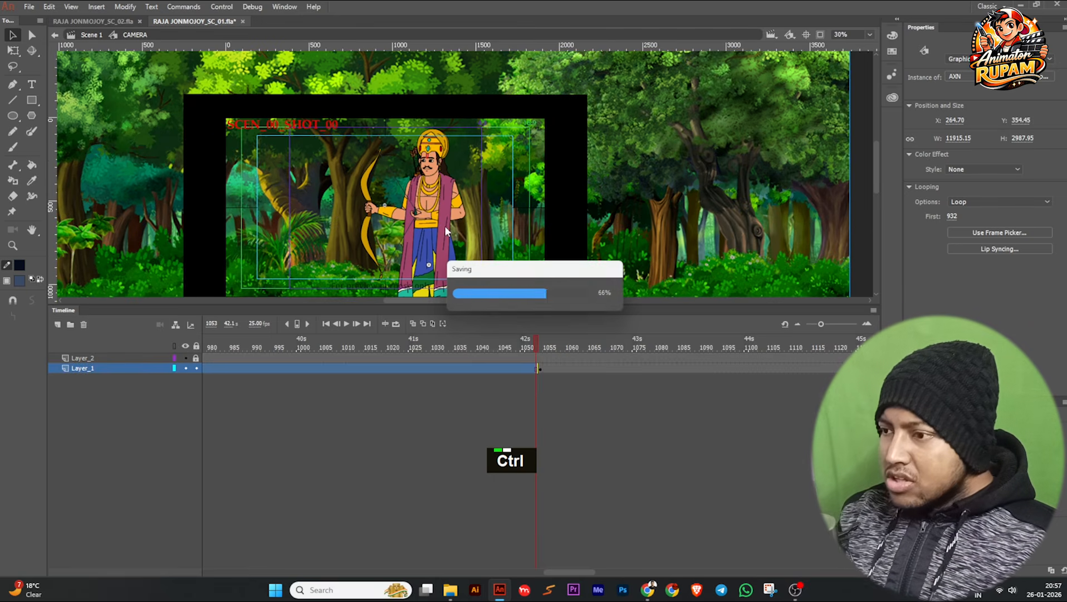
Go to the deer shot at frame 1054 and open AXN to inspect its artwork and Layer_7 frames.
left_click_drag(526, 342, 543, 363)
scroll(498, 241, "down", 2, "ctrl")
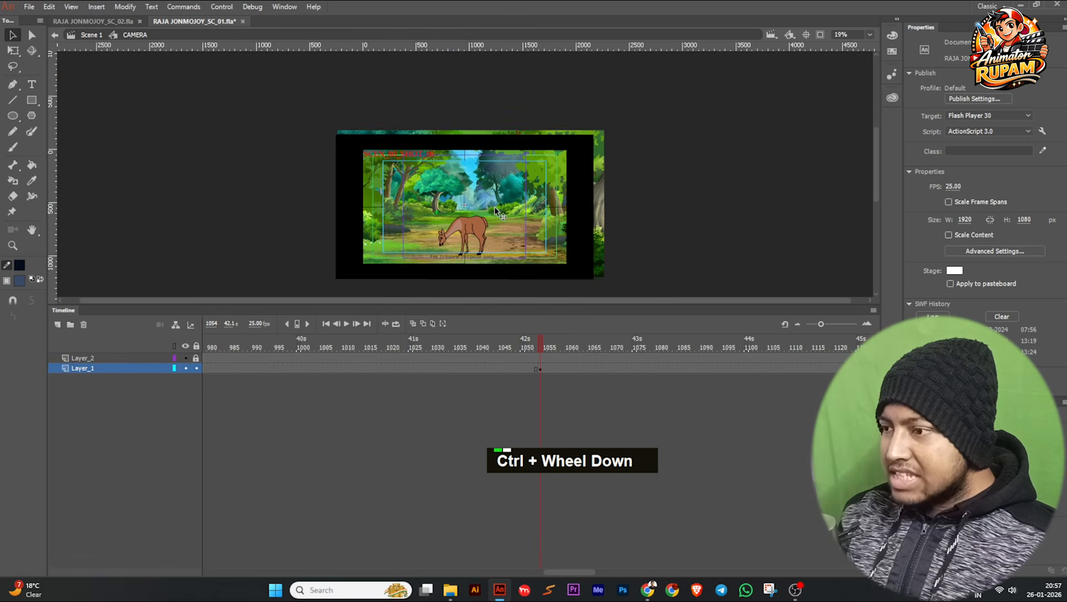
double_click(499, 236)
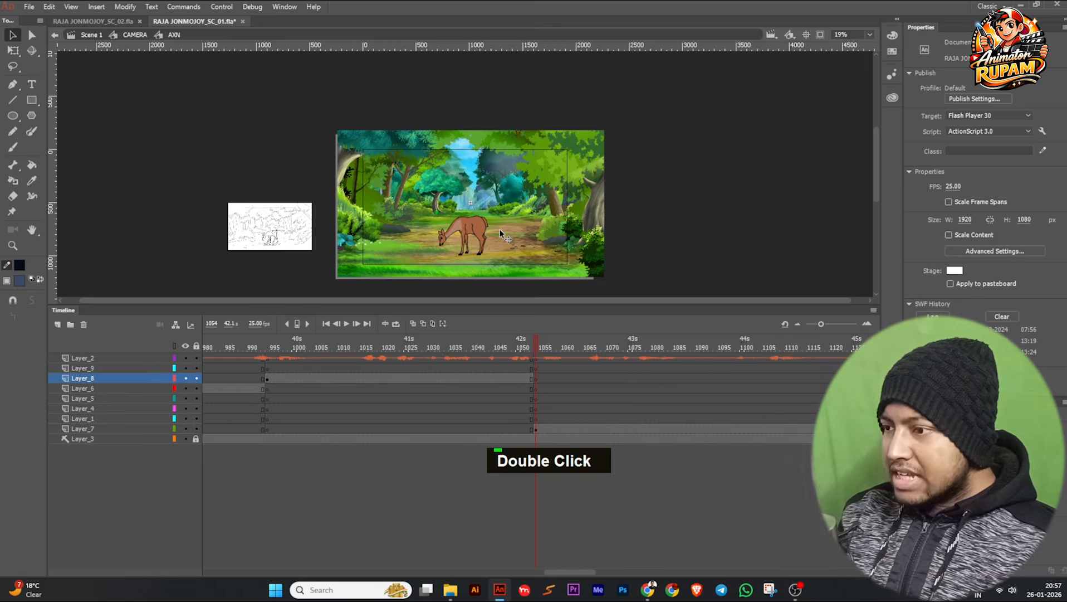
left_click(499, 231)
scroll(489, 232, "up", 1, "ctrl")
left_click_drag(564, 348, 334, 408)
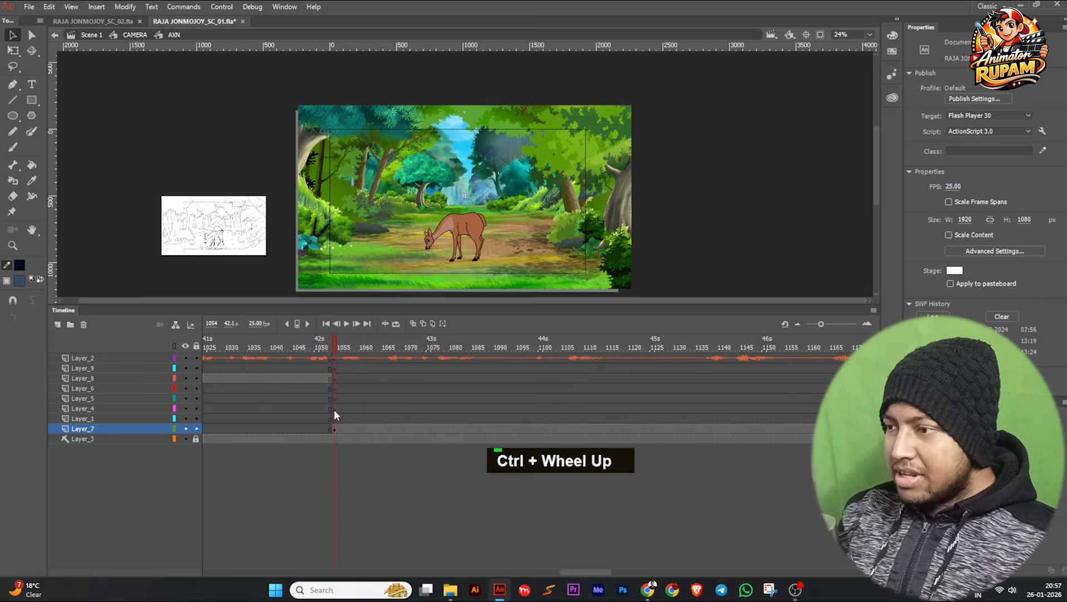
Exit AXN to the CAMERA timeline, centre the deer shot in view and save the document.
double_click(646, 217)
left_click_drag(688, 226, 684, 214)
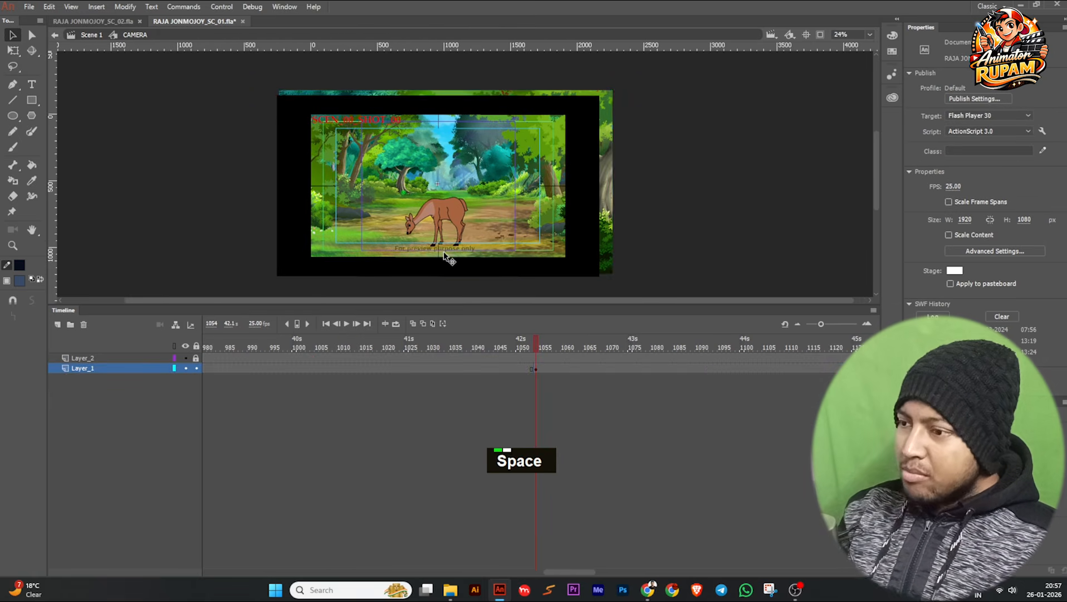
scroll(448, 258, "up", 3)
scroll(390, 243, "down", 2)
key("ctrl+s")
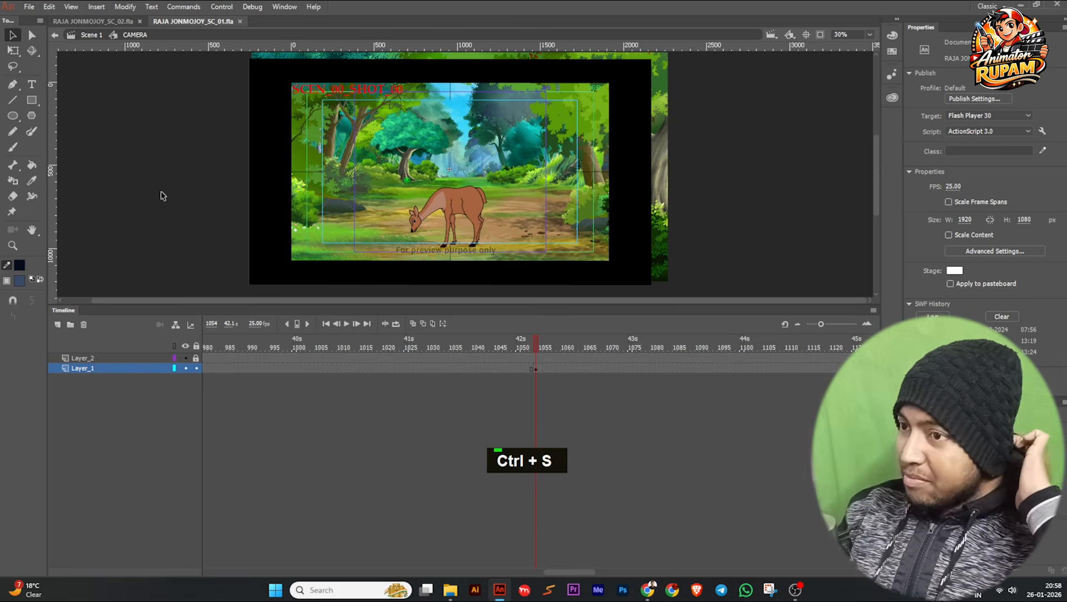
Reduce the timeline area's height to enlarge the stage and fit the whole deer shot in view.
middle_click(175, 166)
left_click_drag(175, 166, 176, 175)
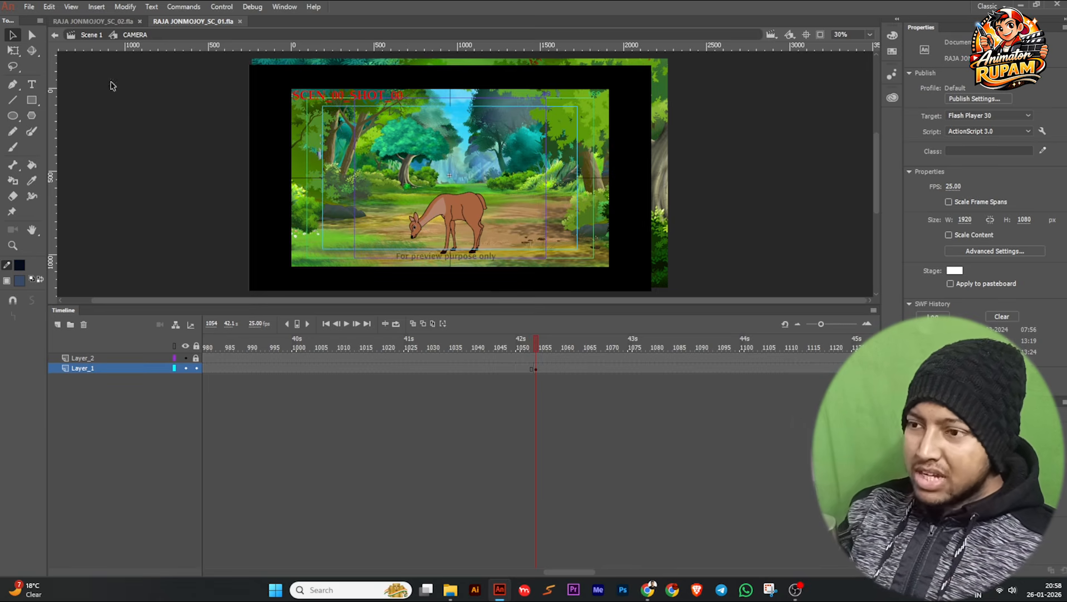
key("ctrl")
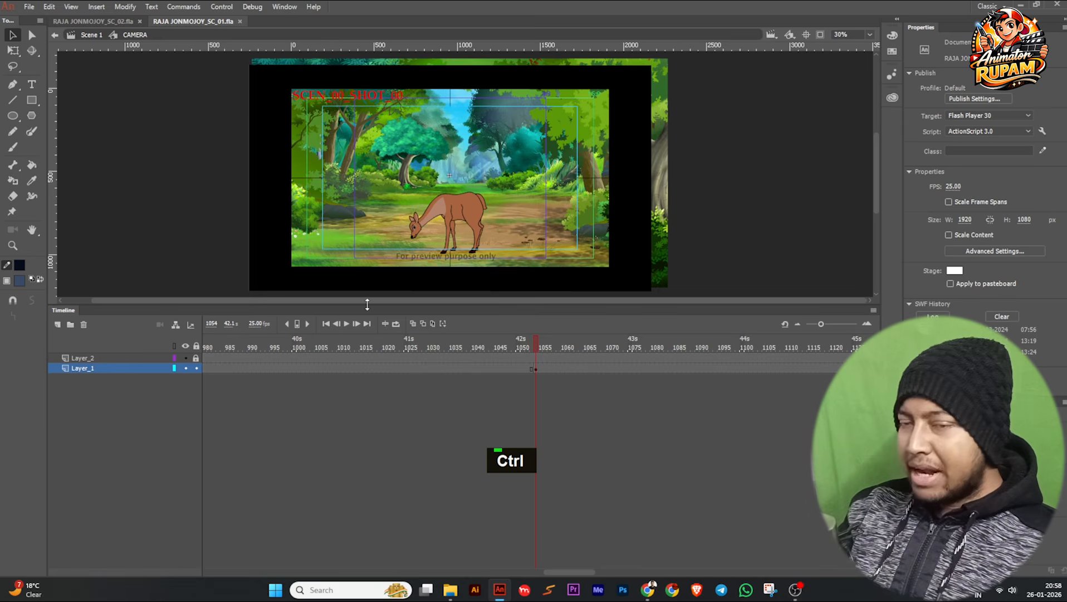
left_click_drag(367, 304, 369, 367)
scroll(348, 309, "down", 1)
middle_click(252, 245)
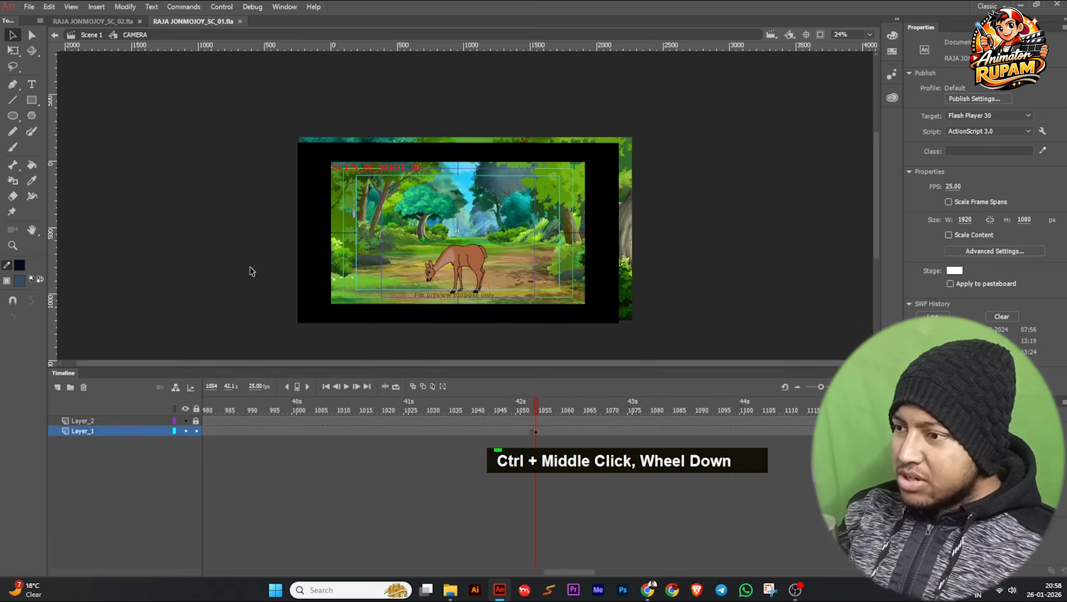
scroll(317, 255, "up", 1)
scroll(259, 248, "down", 2)
Scrub the deer shot in the CAMERA timeline from frame 1054 to 1158 to review the deer's movement.
middle_click(244, 244)
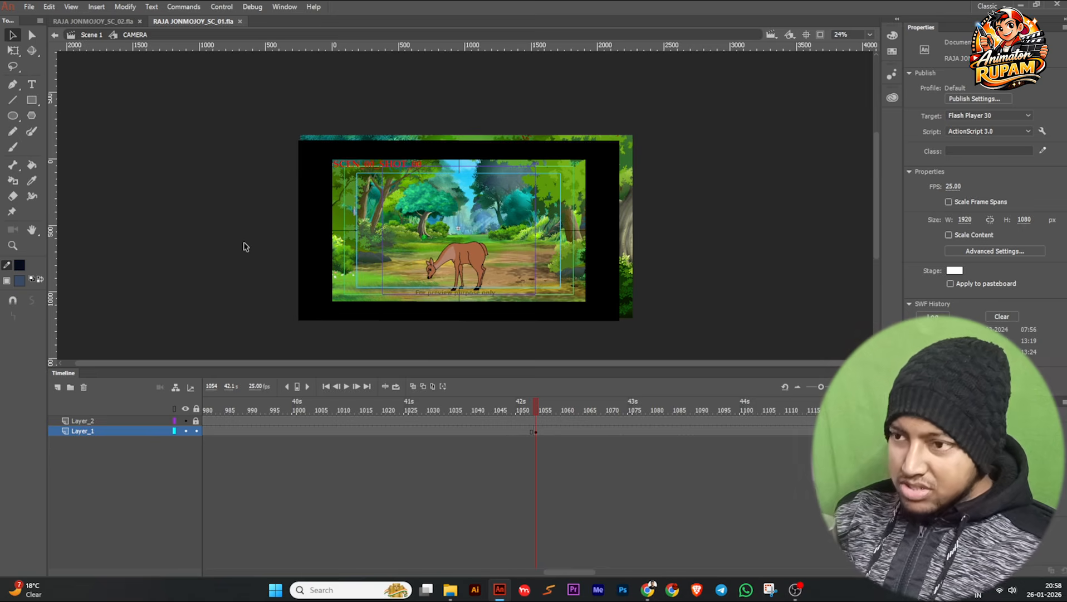
middle_click(245, 247)
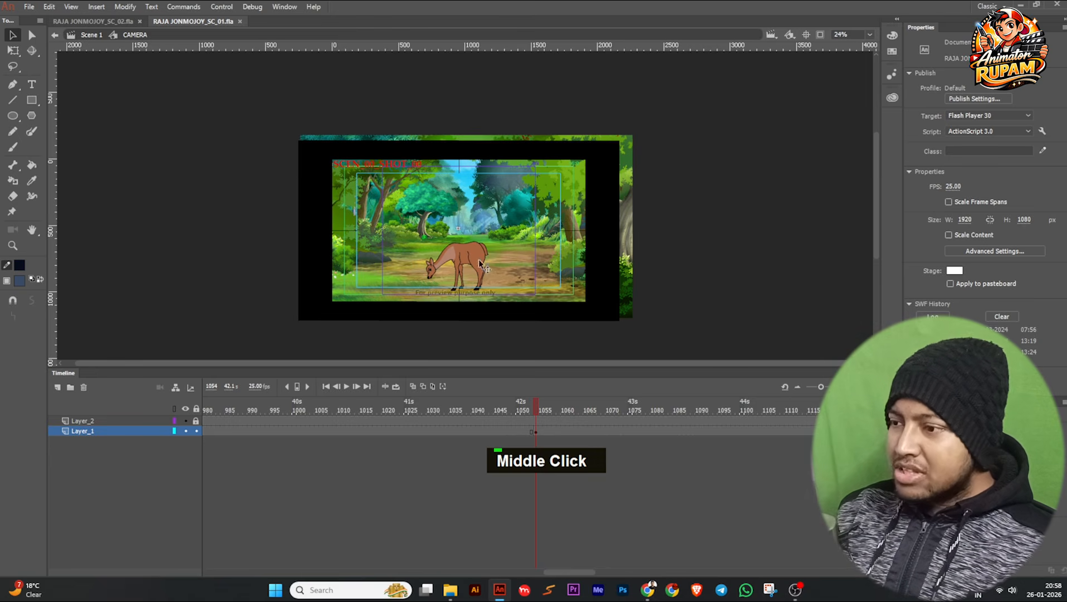
left_click_drag(534, 401, 568, 411)
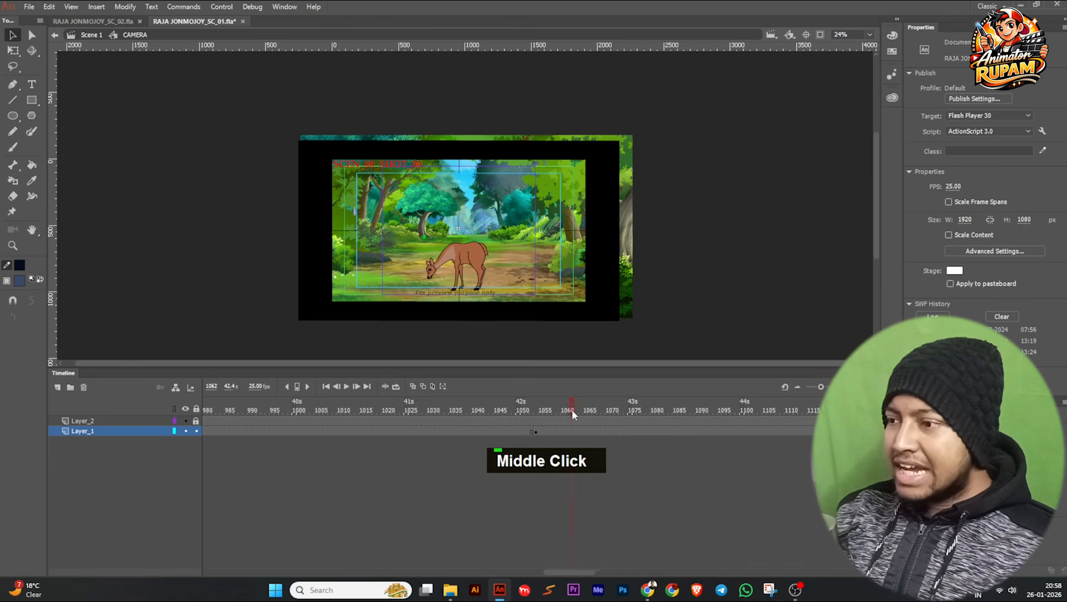
left_click_drag(659, 417, 802, 418)
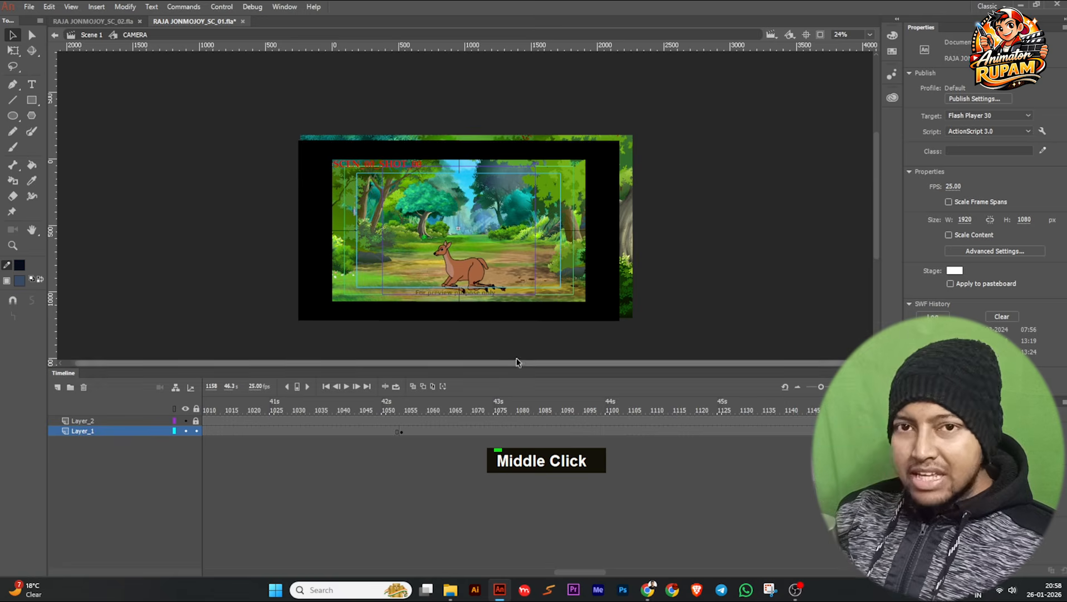